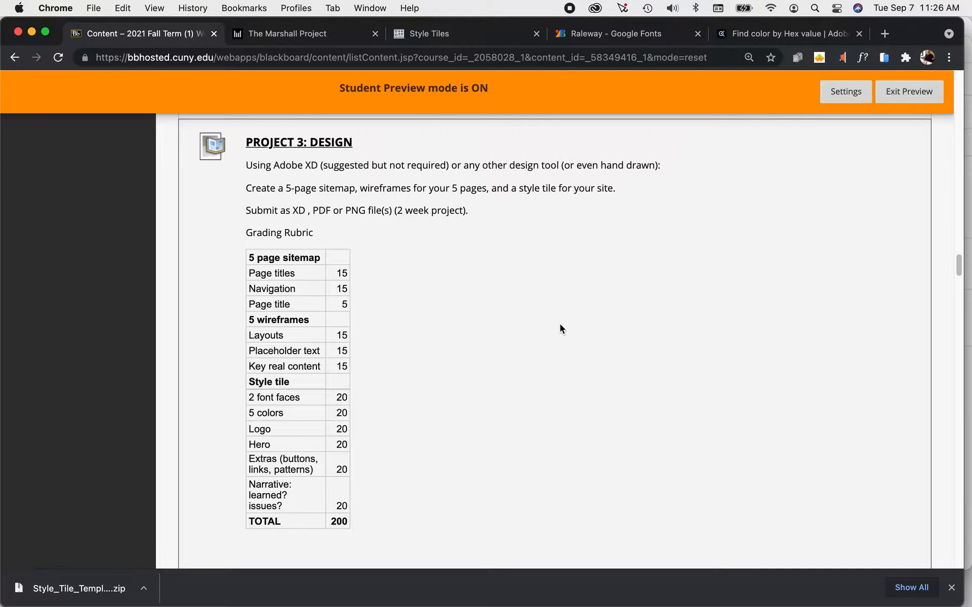
Open the About page of The Marshall Project website and search its text for "marshall".
left_click(254, 31)
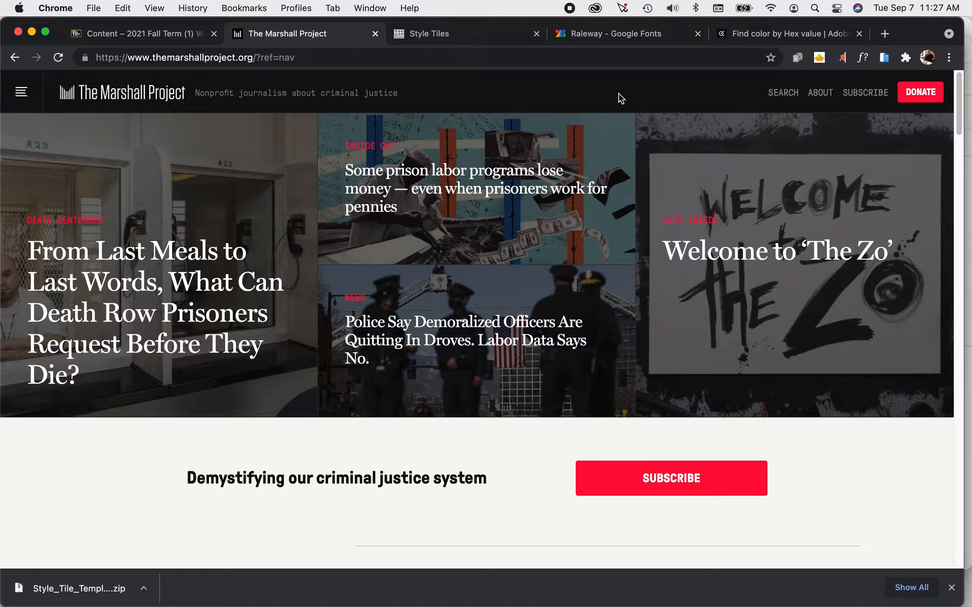
left_click(815, 93)
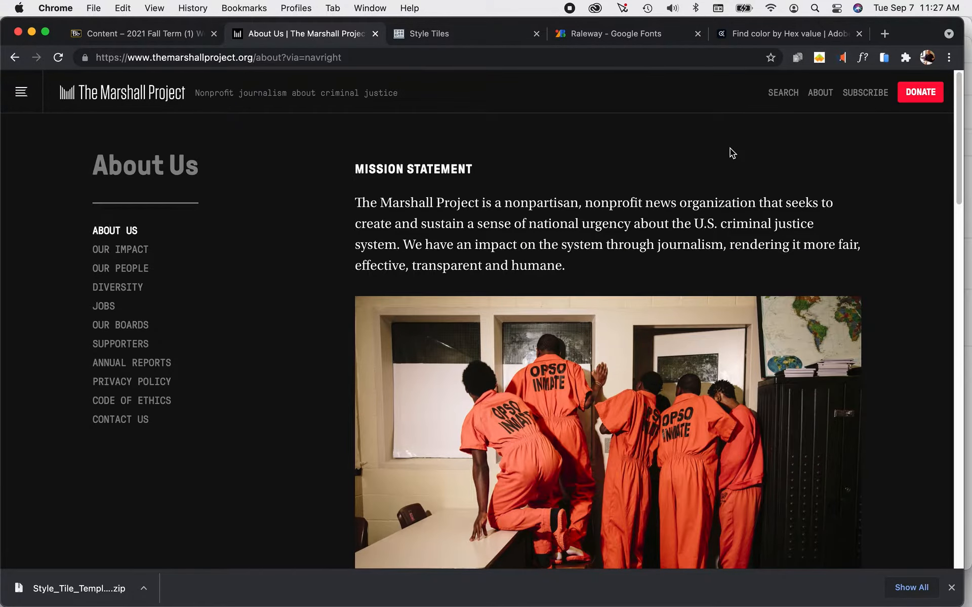
scroll(730, 148, "down", 10)
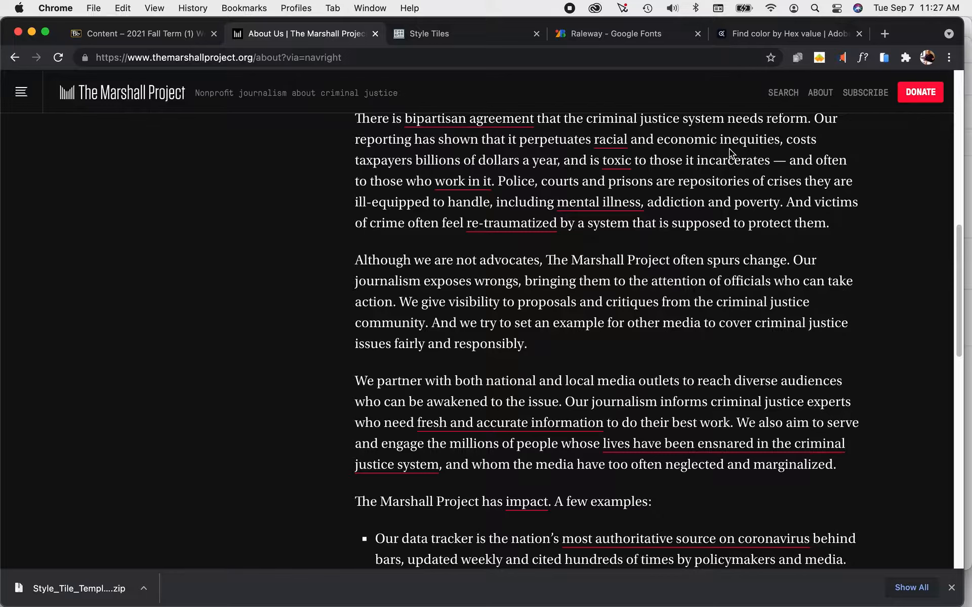
key("super+f")
type("marshall")
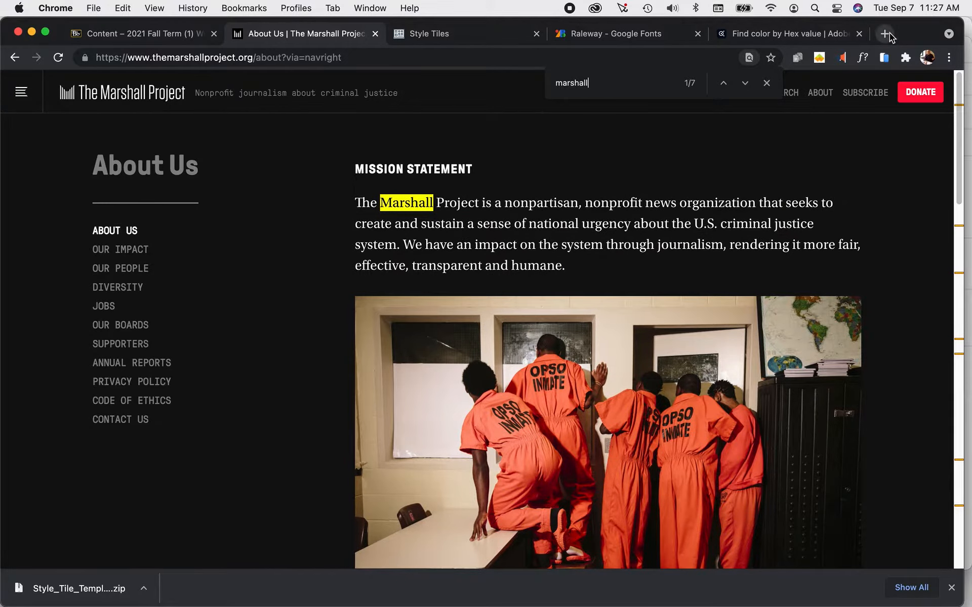
Search the web for "chief justice marshall" in a new browser tab, and close the tab after viewing the results.
left_click(884, 33)
left_click(696, 57)
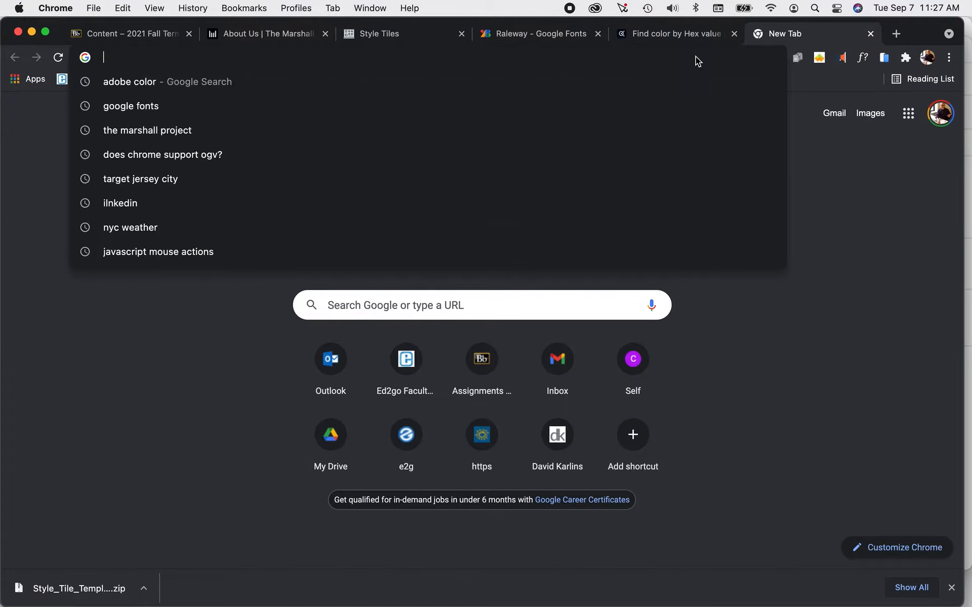
type("hch")
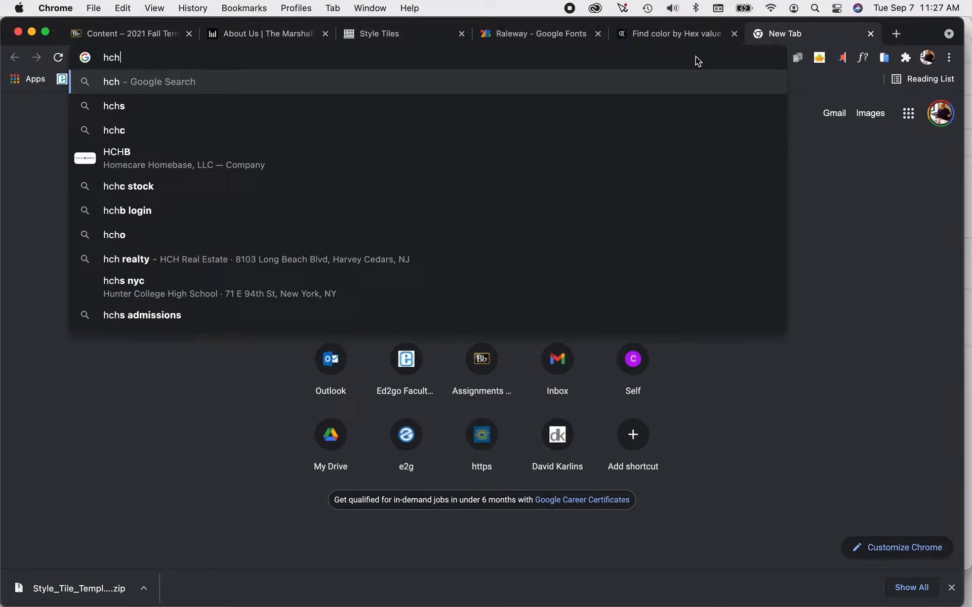
key("BackSpace")
key("BackSpace")
key("BackSpace")
type("cheif ju")
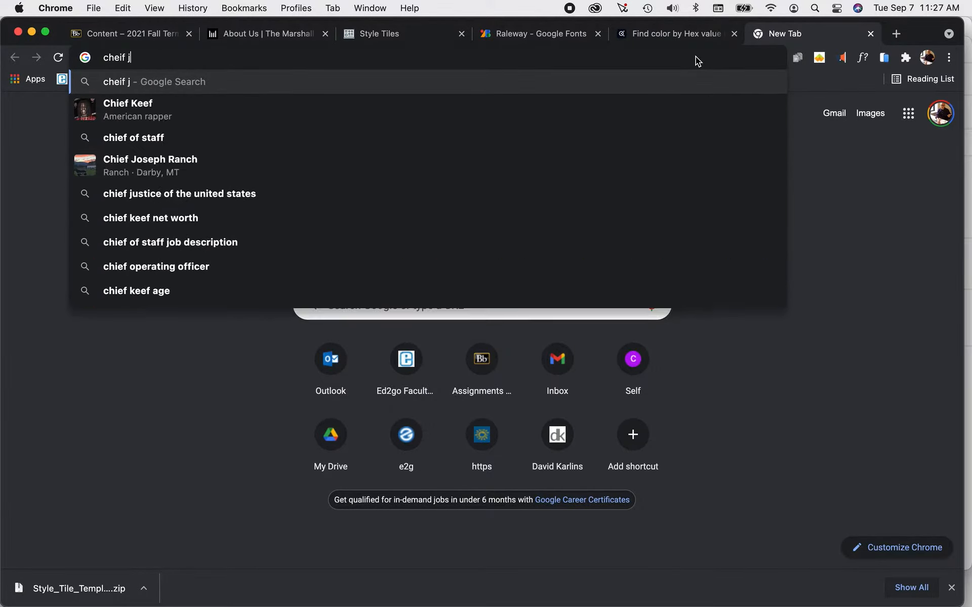
key("BackSpace")
key("BackSpace")
key("BackSpace")
key("BackSpace")
key("BackSpace")
type("ie")
key("BackSpace")
key("BackSpace")
key("BackSpace")
type("ief justic")
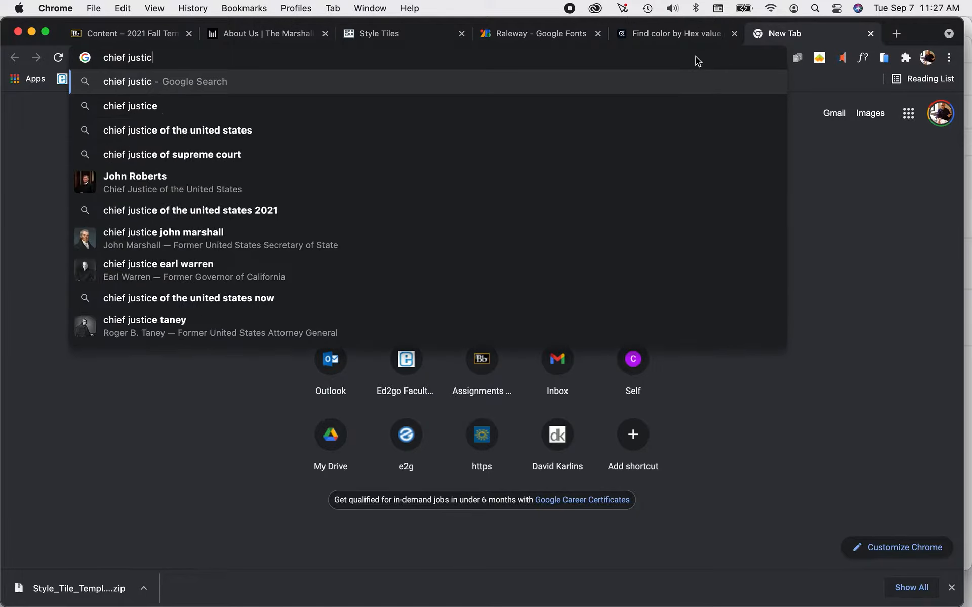
type("e marshall")
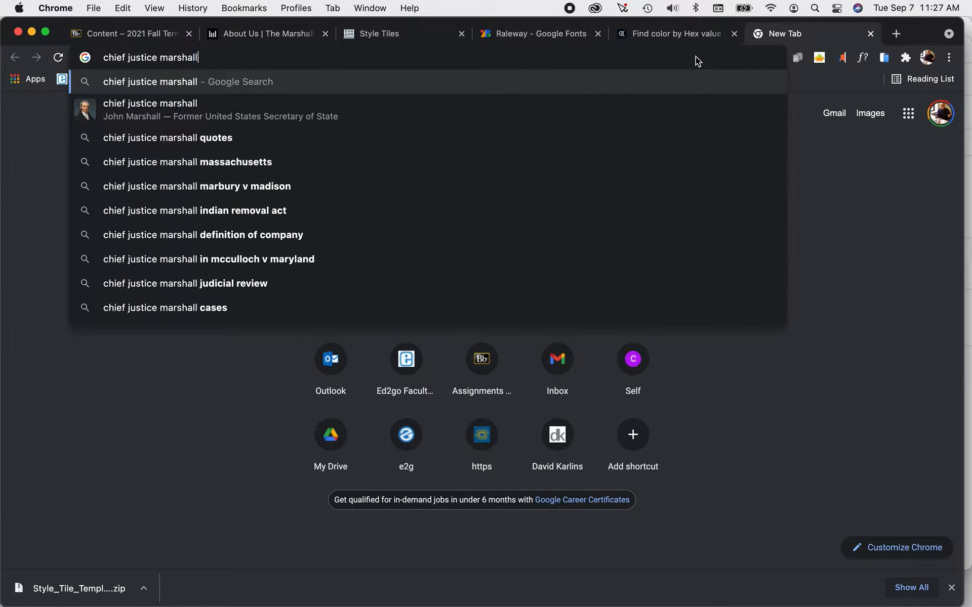
key("Return")
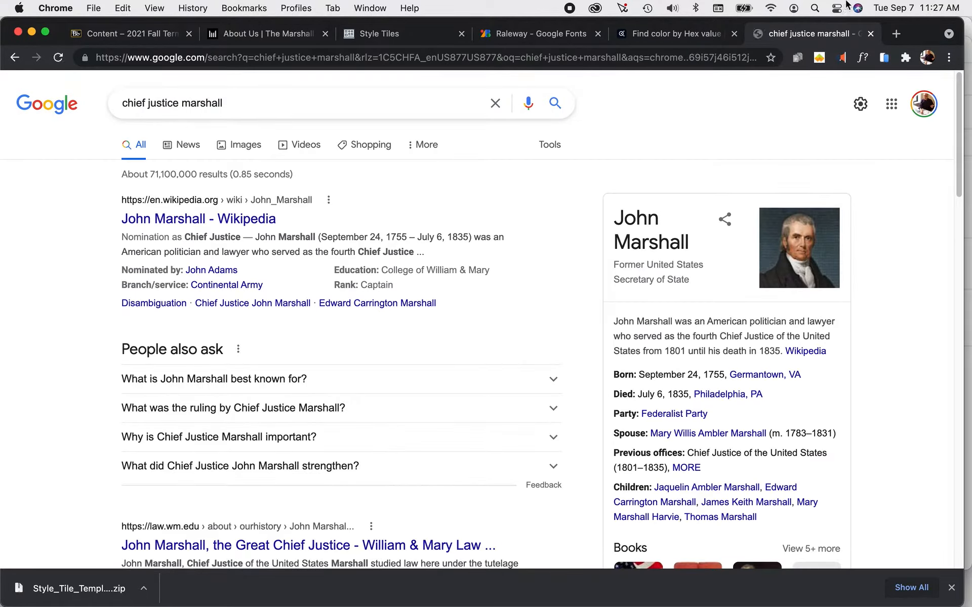
key("super+f")
left_click(870, 34)
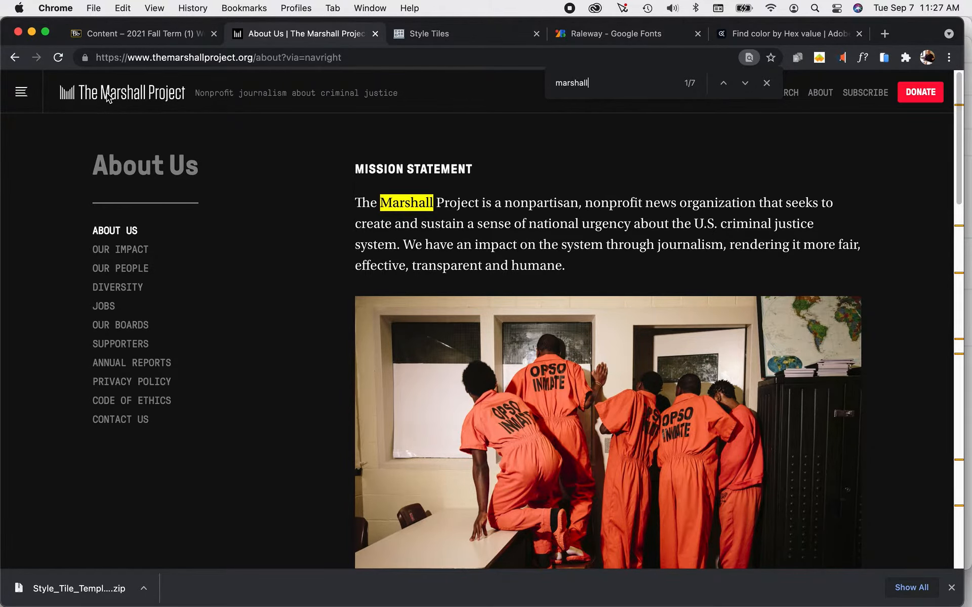
Return to The Marshall Project home page and examine its header, featured stories and layout down the page.
left_click(70, 100)
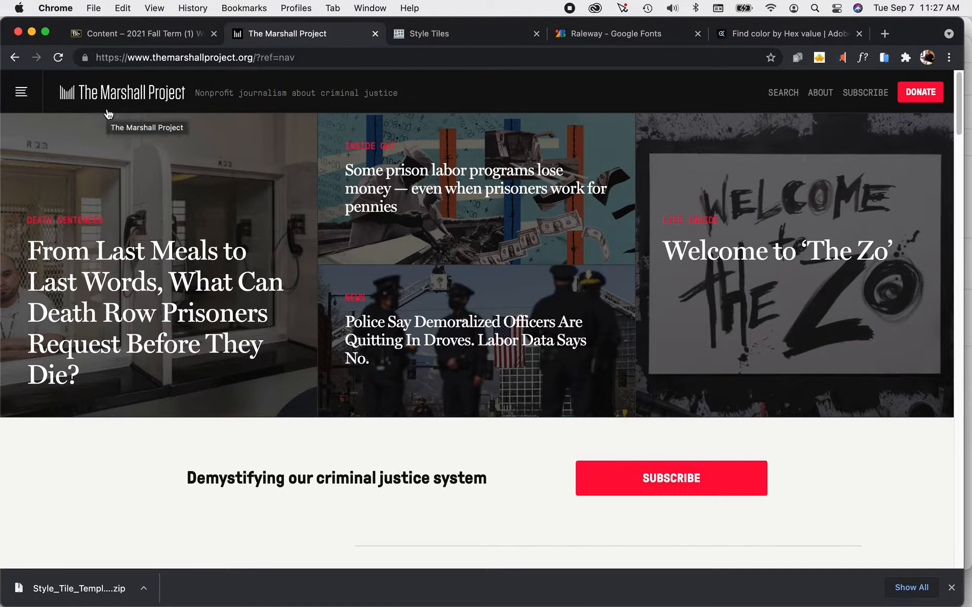
scroll(109, 114, "down", 10)
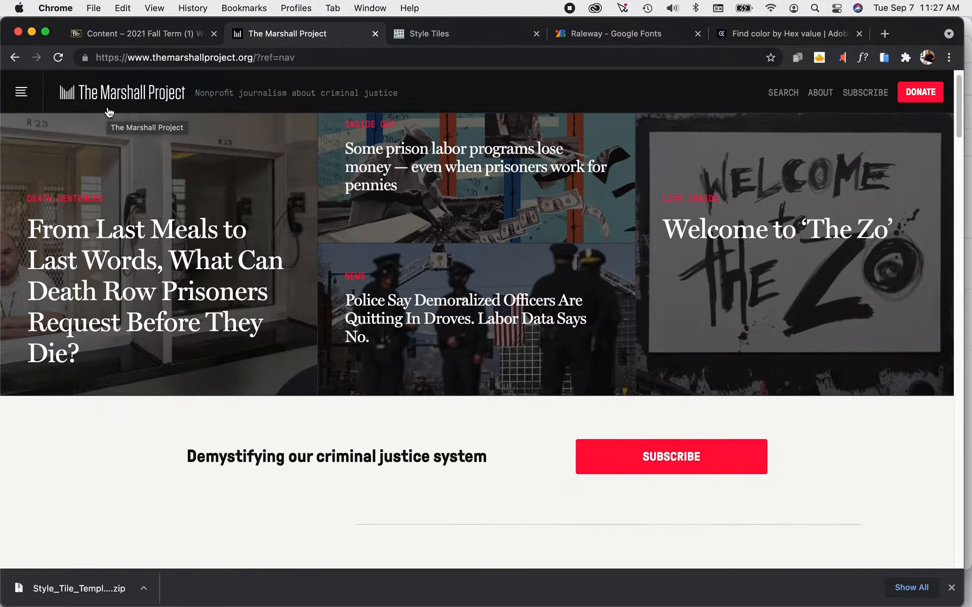
scroll(147, 181, "up", 10)
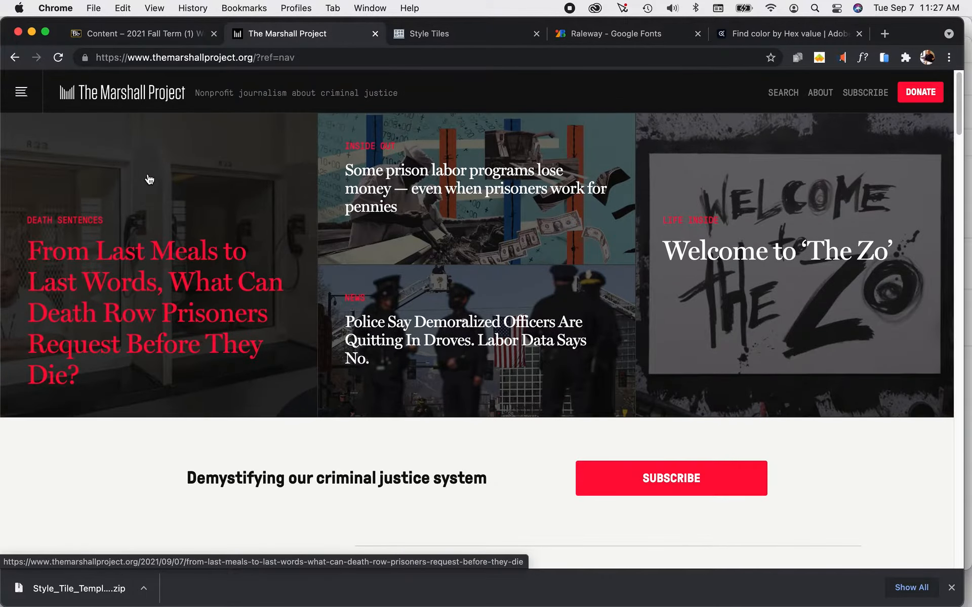
scroll(182, 154, "down", 20)
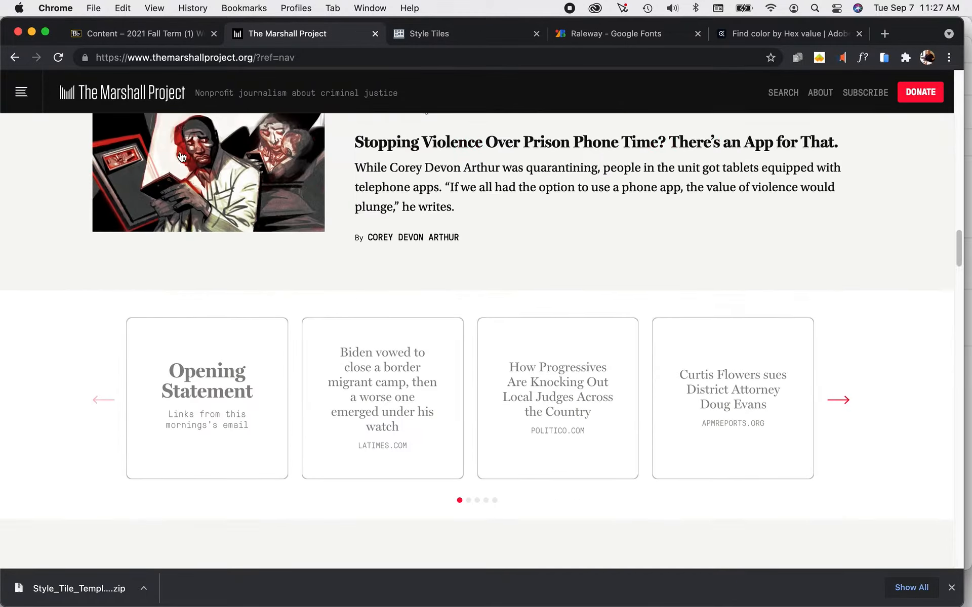
scroll(182, 156, "up", 20)
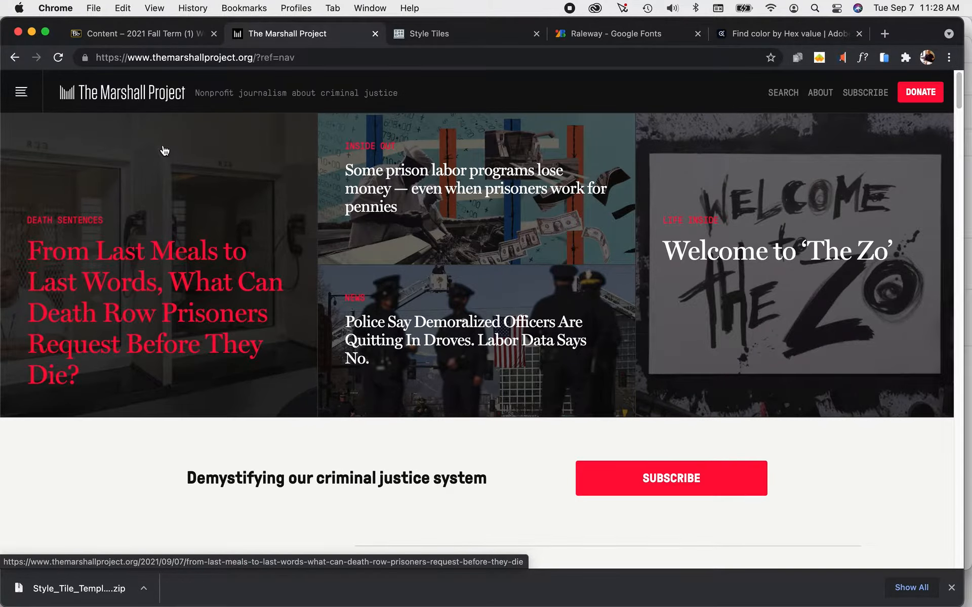
scroll(163, 151, "down", 20)
scroll(163, 151, "up", 20)
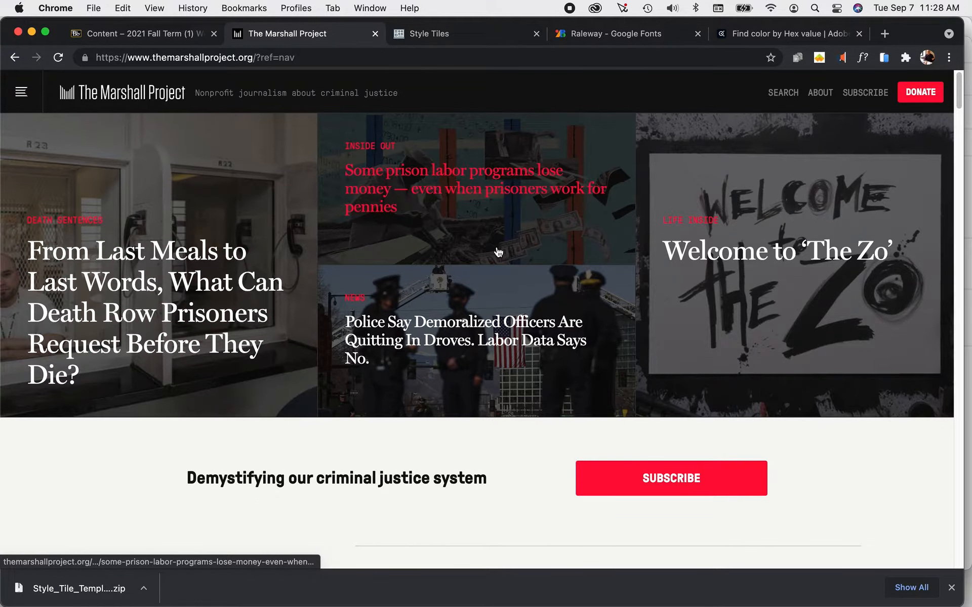
scroll(194, 226, "down", 1)
scroll(194, 226, "down", 20)
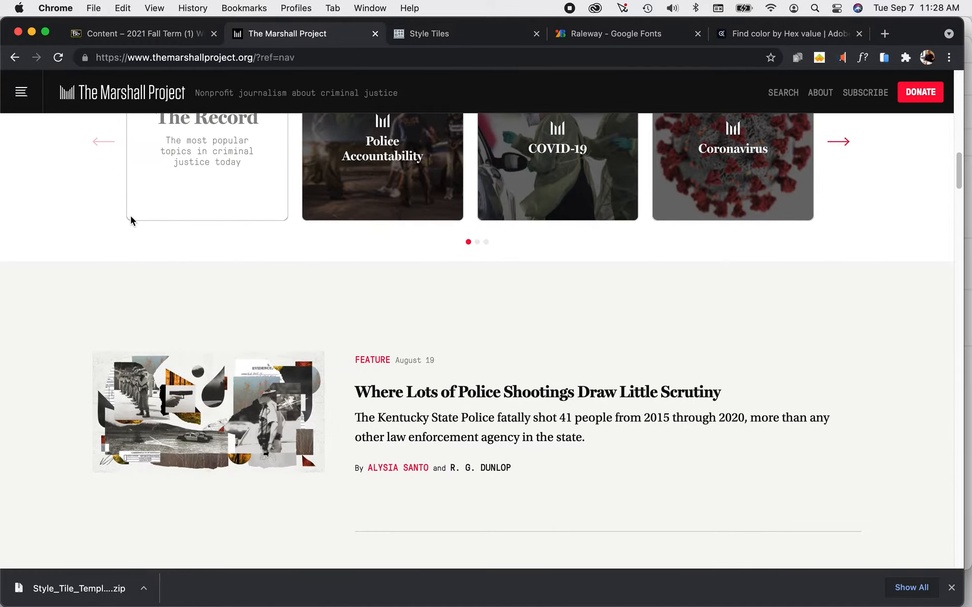
scroll(131, 218, "up", 20)
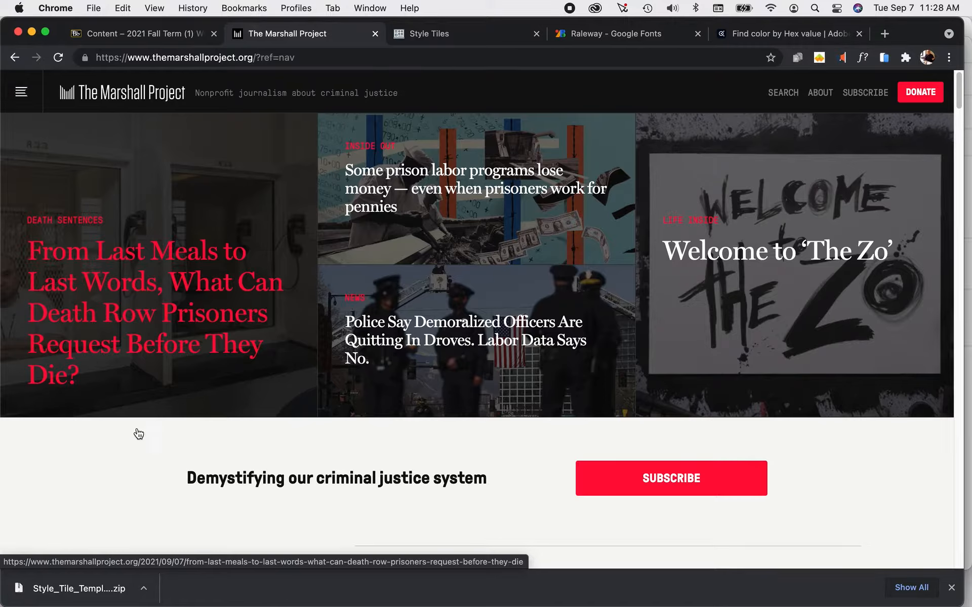
scroll(152, 428, "down", 10)
scroll(142, 422, "up", 10)
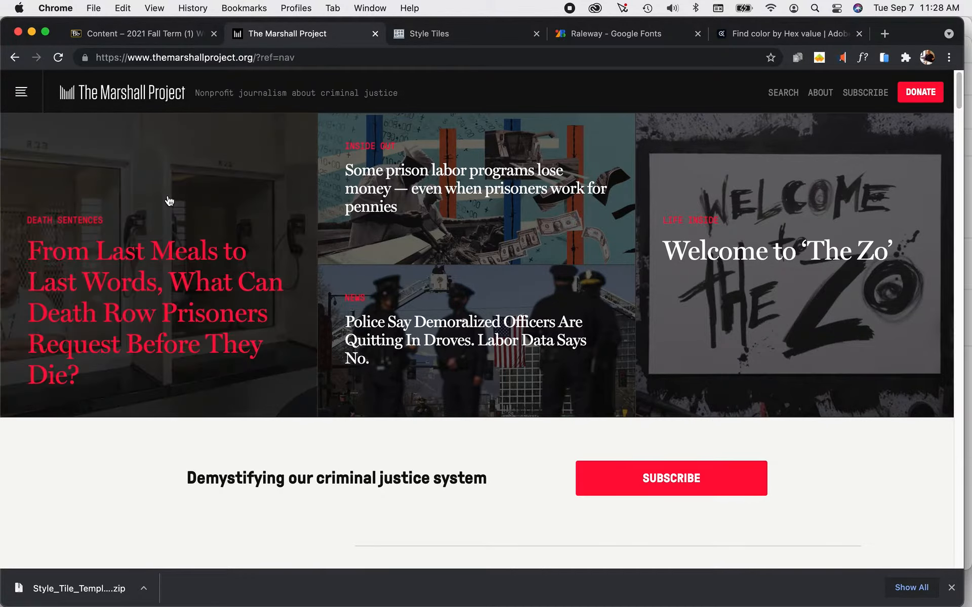
Go back to the Project 3: Design assignment and review its instructions and grading rubric.
left_click(148, 34)
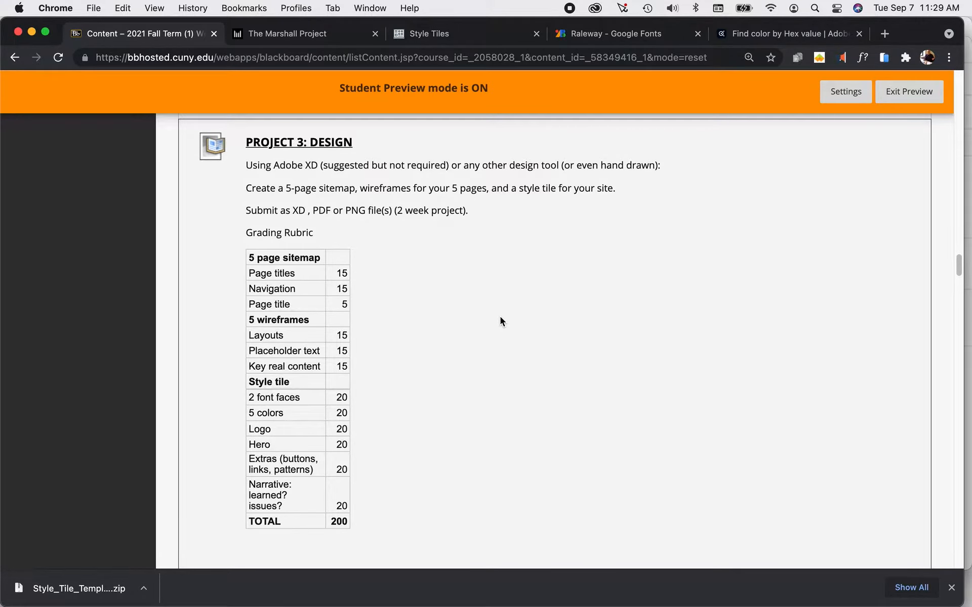
scroll(500, 317, "down", 2)
scroll(500, 317, "up", 2)
scroll(500, 317, "down", 1)
Switch to Adobe XD and bring the Sitemap document to the front.
key("super+Tab")
key("super+Tab")
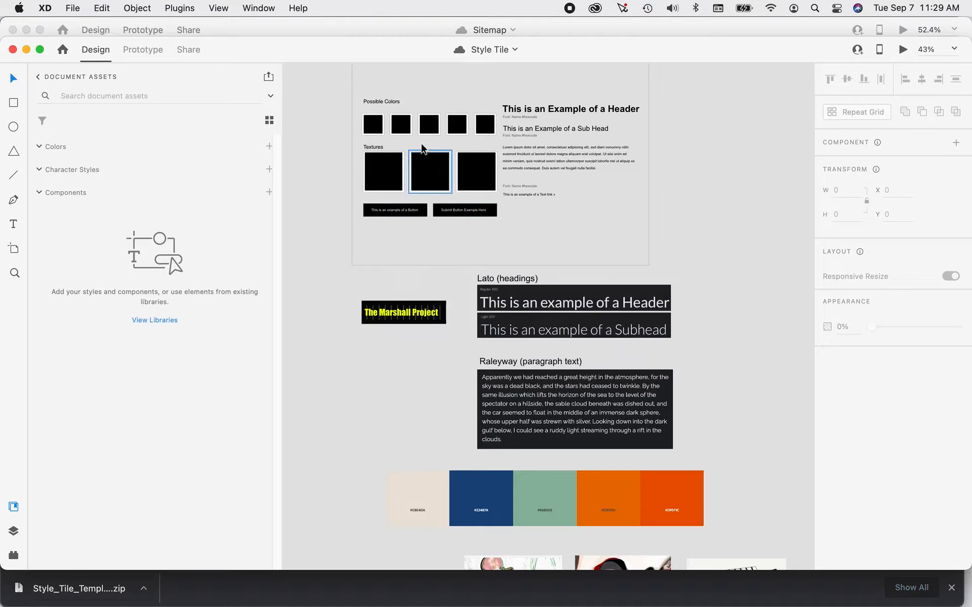
left_click(257, 8)
left_click(277, 154)
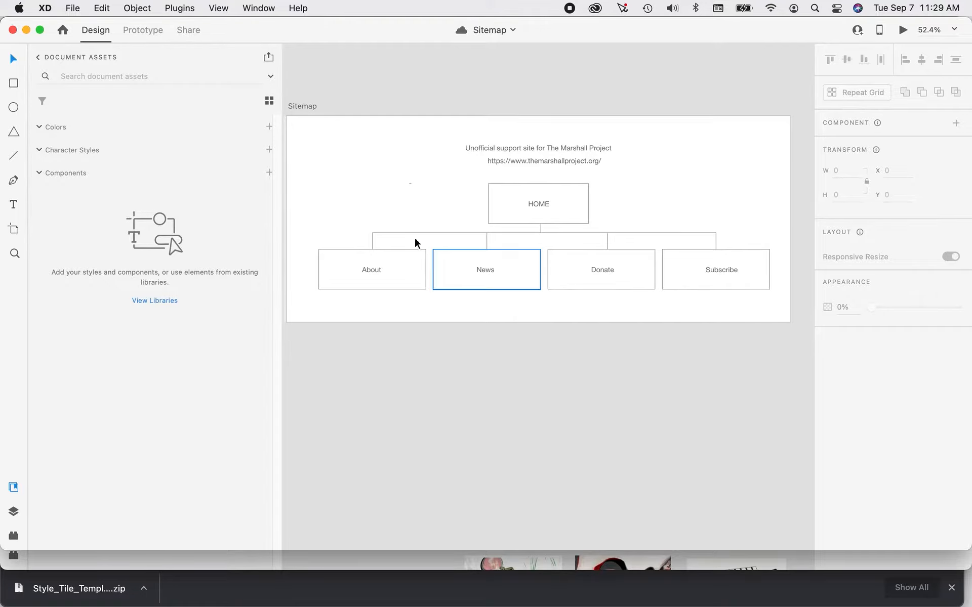
Hide the libraries panel and frame the whole Sitemap artboard on the canvas.
left_click(218, 10)
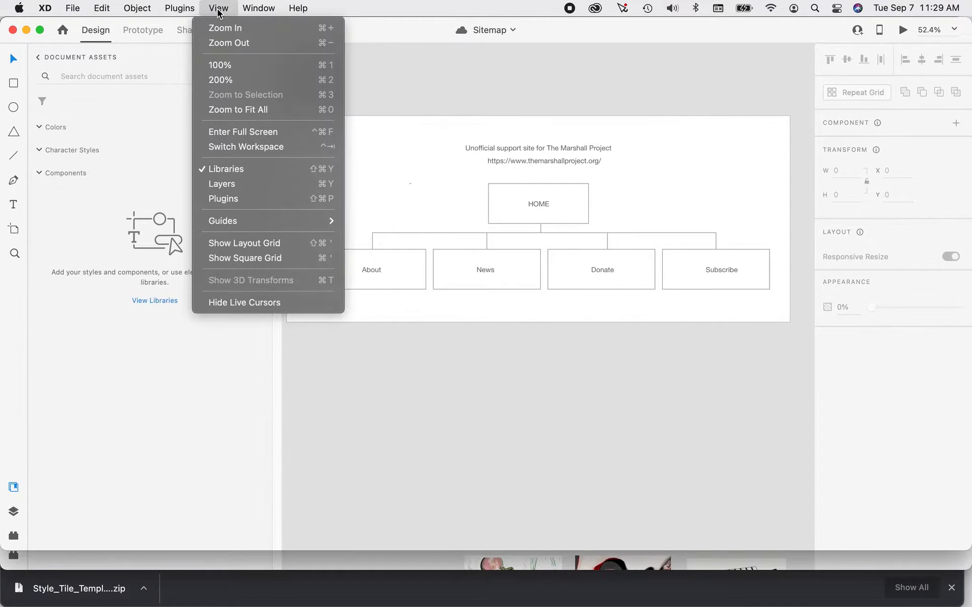
left_click(206, 169)
key("super+1")
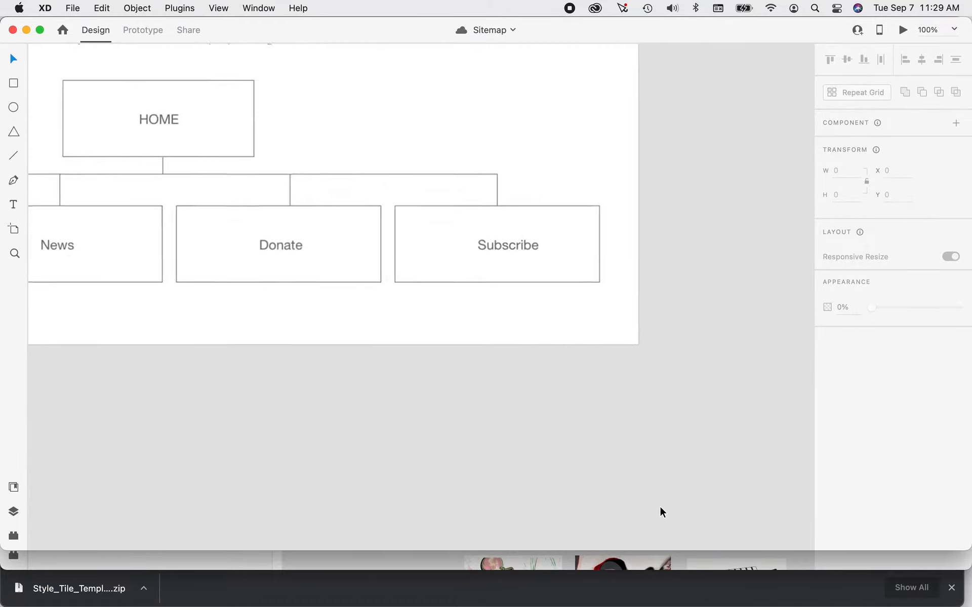
key("space")
left_click_drag(497, 428, 694, 495)
scroll(691, 487, "down", 5)
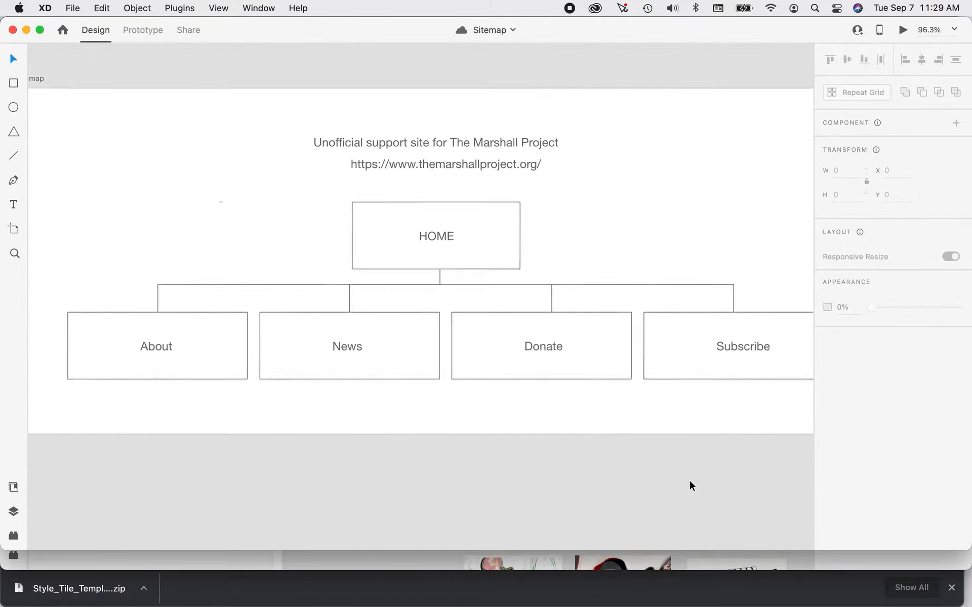
key("space")
left_click_drag(626, 462, 569, 375)
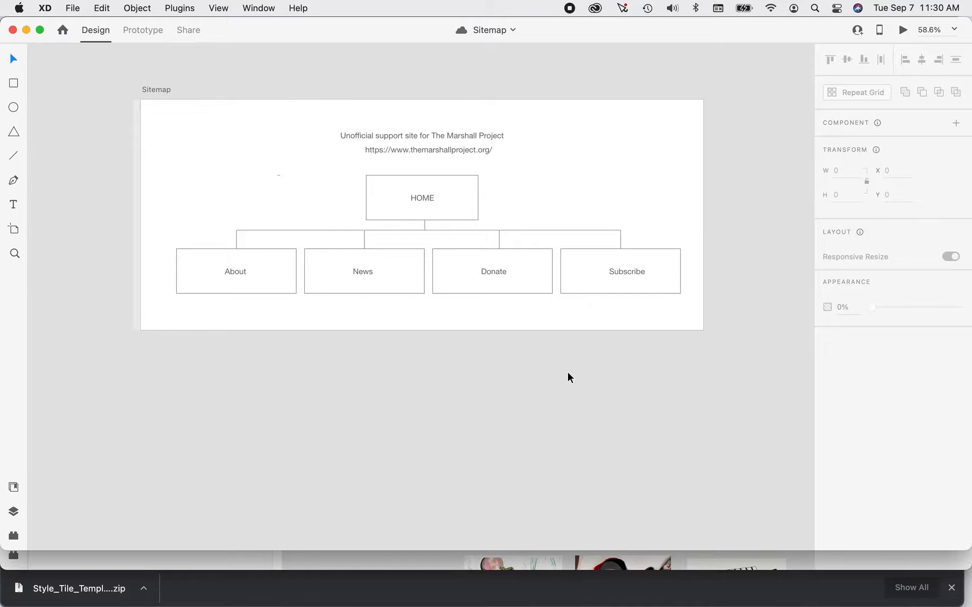
Change the sitemap's title line to read "Unofficial proposed change in design for The Marshall Project website".
double_click(388, 135)
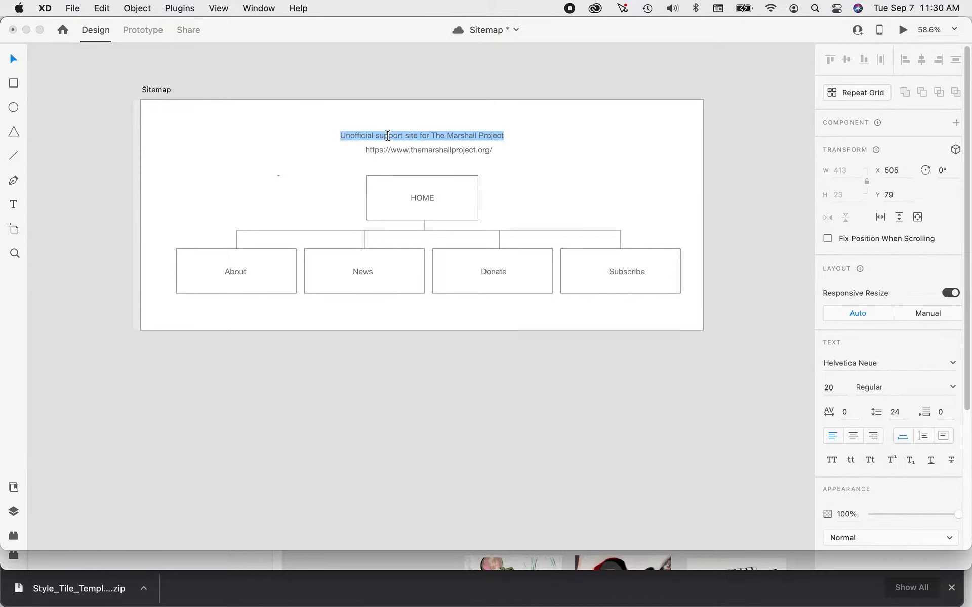
double_click(388, 135)
type("proposed")
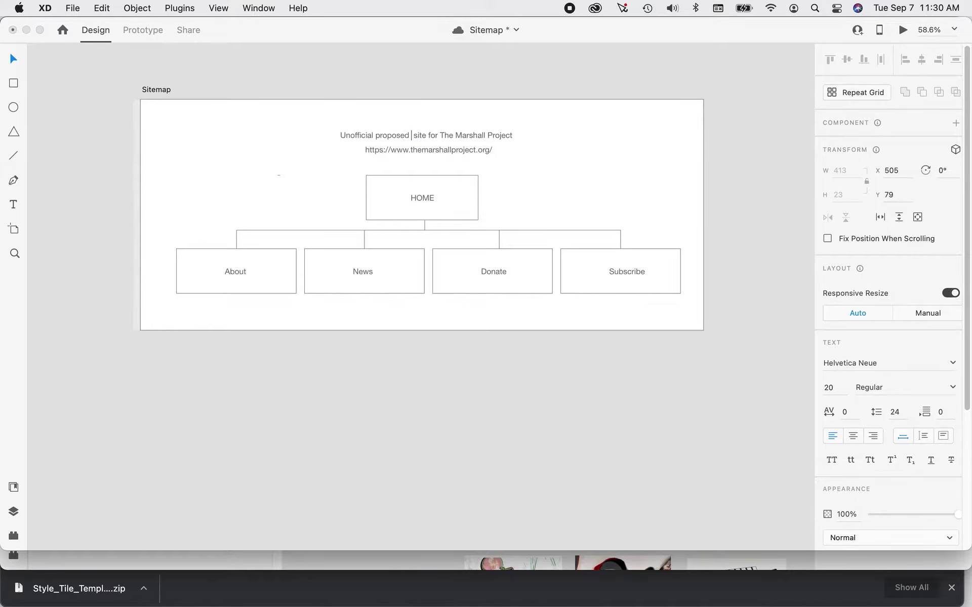
type(" change in design")
key("Delete")
key("Delete")
key("Delete")
key("Delete")
key("Delete")
key("Delete")
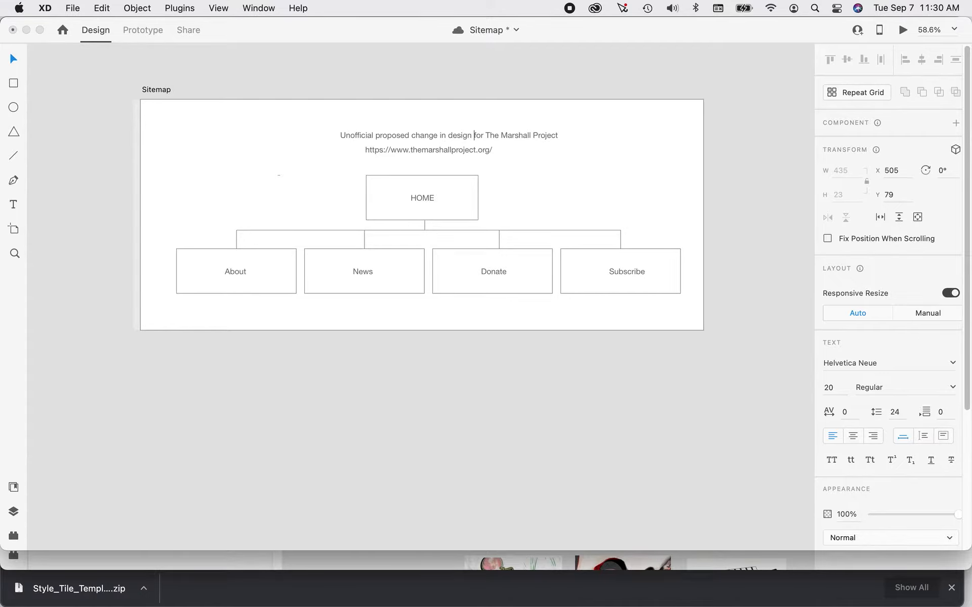
left_click(559, 134)
type("website")
left_click(14, 61)
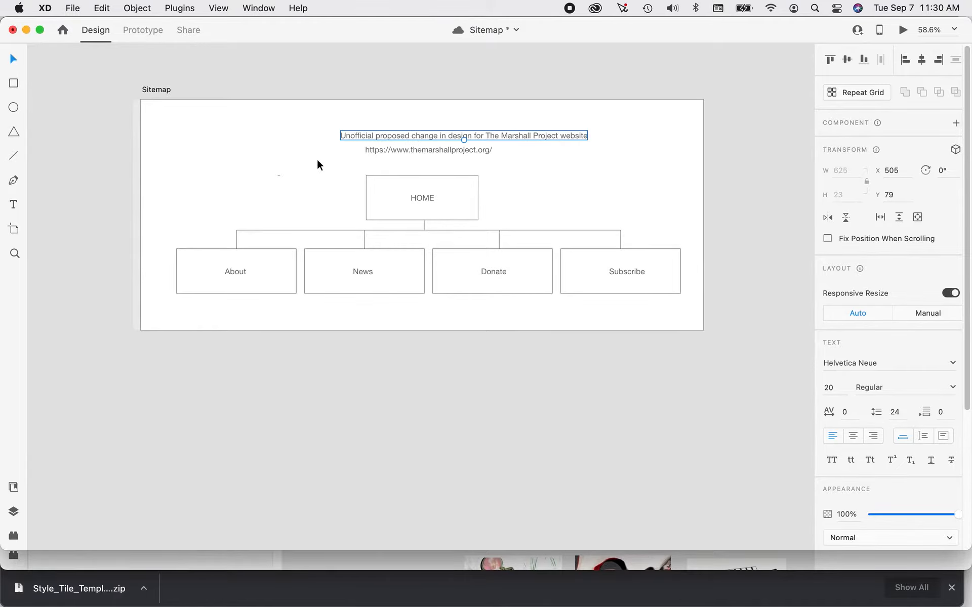
Align the website URL line and the title line above the HOME box to a common horizontal center.
left_click(452, 152, "shift")
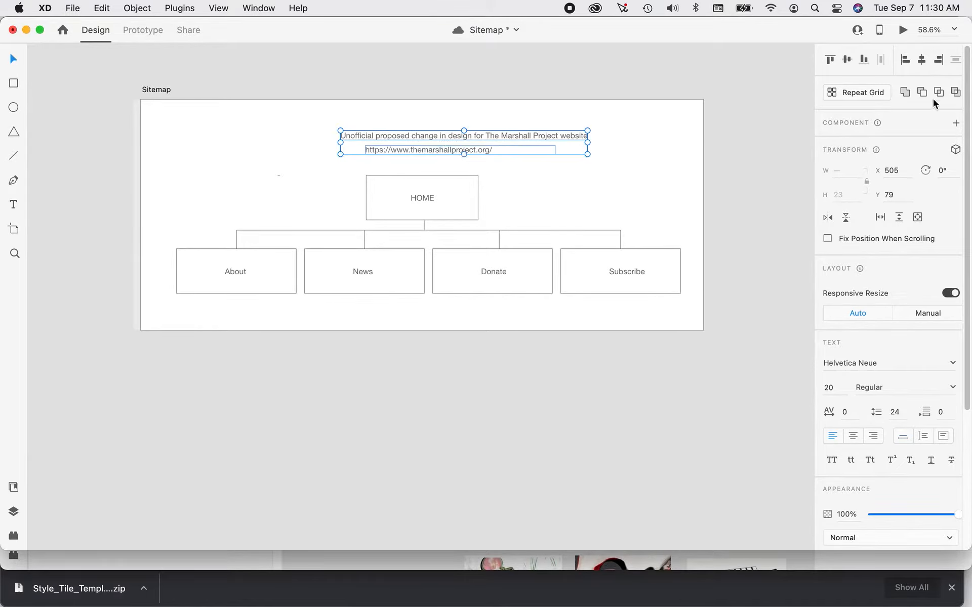
left_click(922, 60)
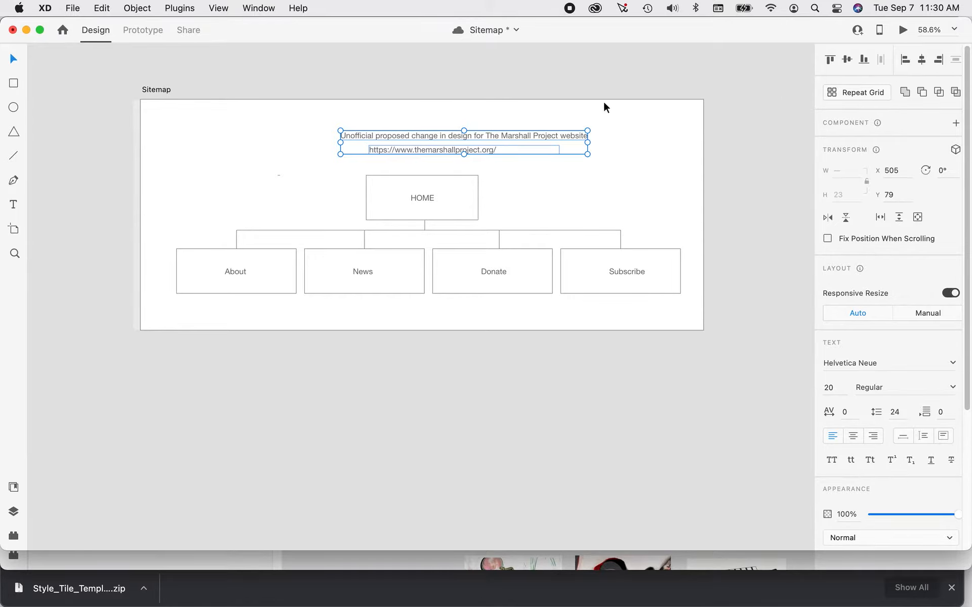
left_click(153, 92)
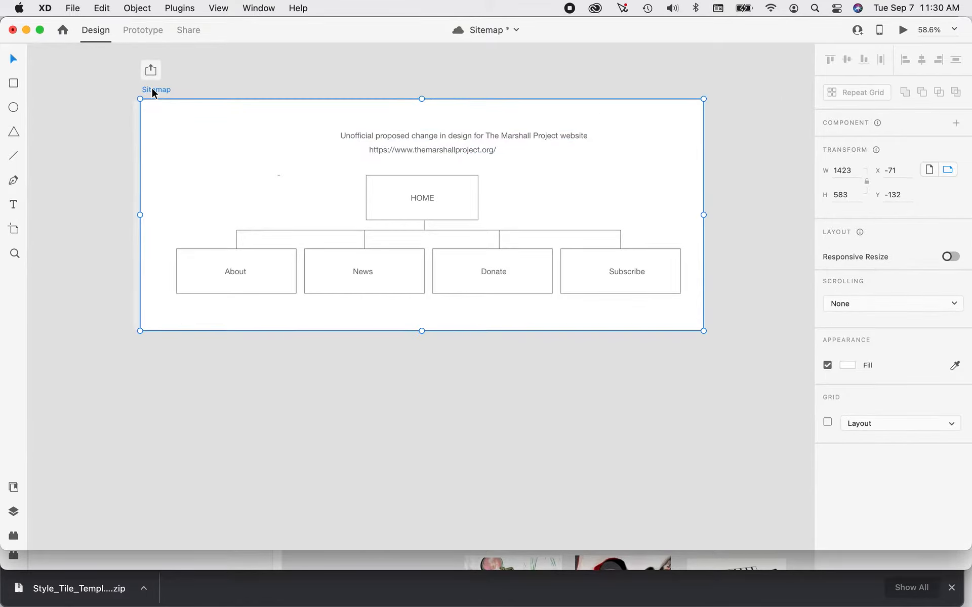
left_click(387, 136)
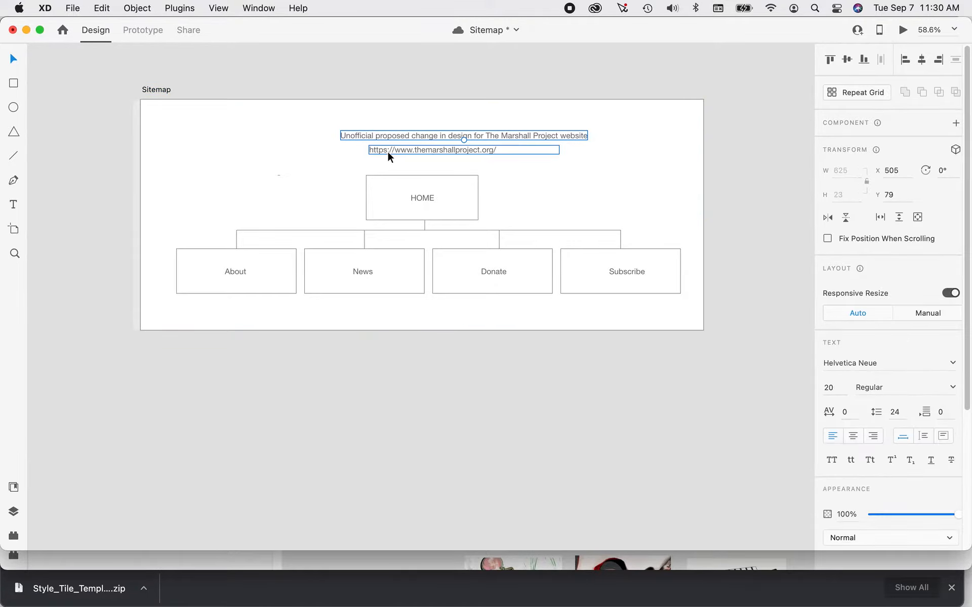
left_click(390, 153, "shift")
left_click(921, 61)
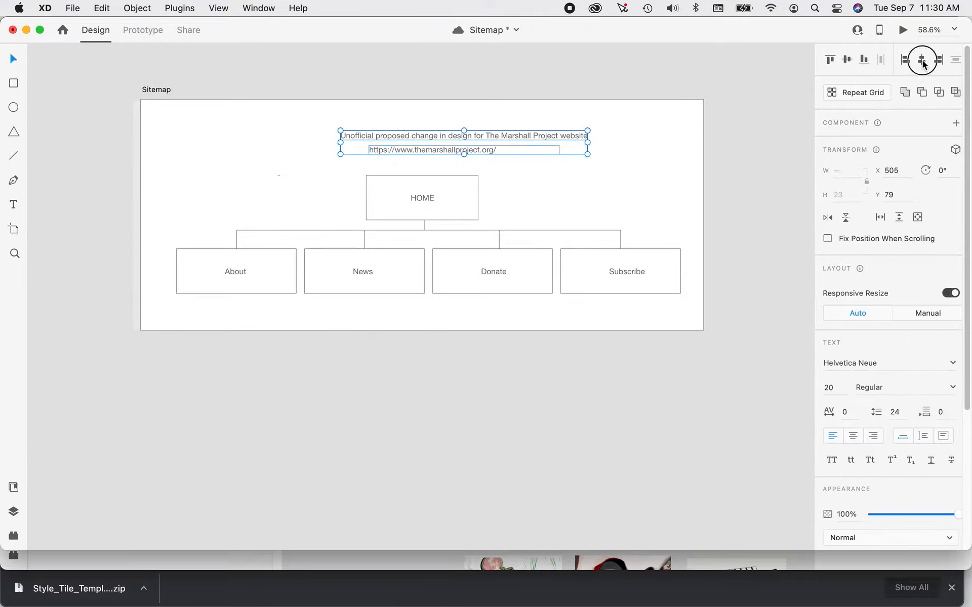
Move the title and URL lines together up and to the left, placing the title at about X 353, Y 54.
left_click_drag(458, 146, 418, 136)
left_click(396, 169)
left_click(420, 128, "shift")
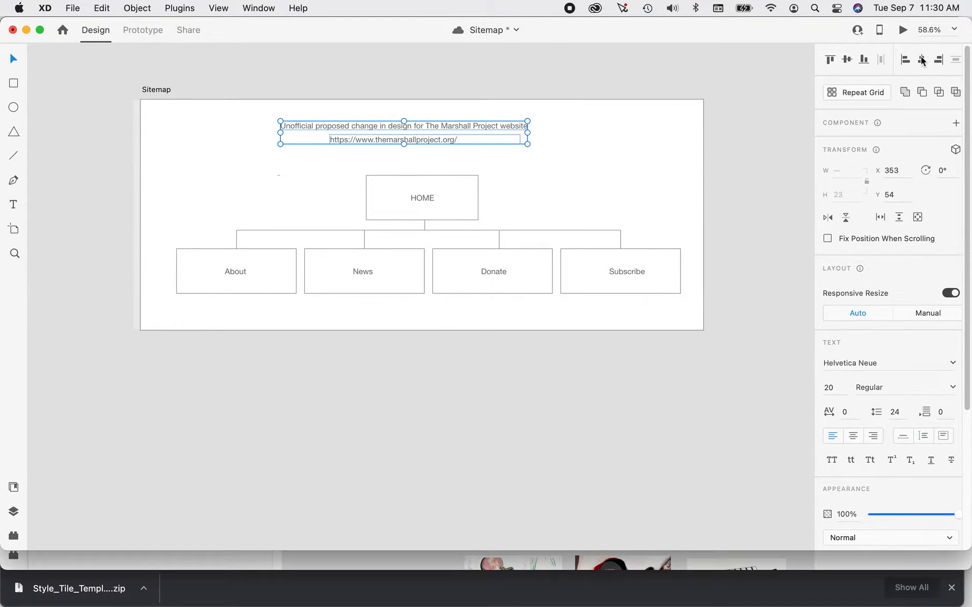
left_click(751, 148)
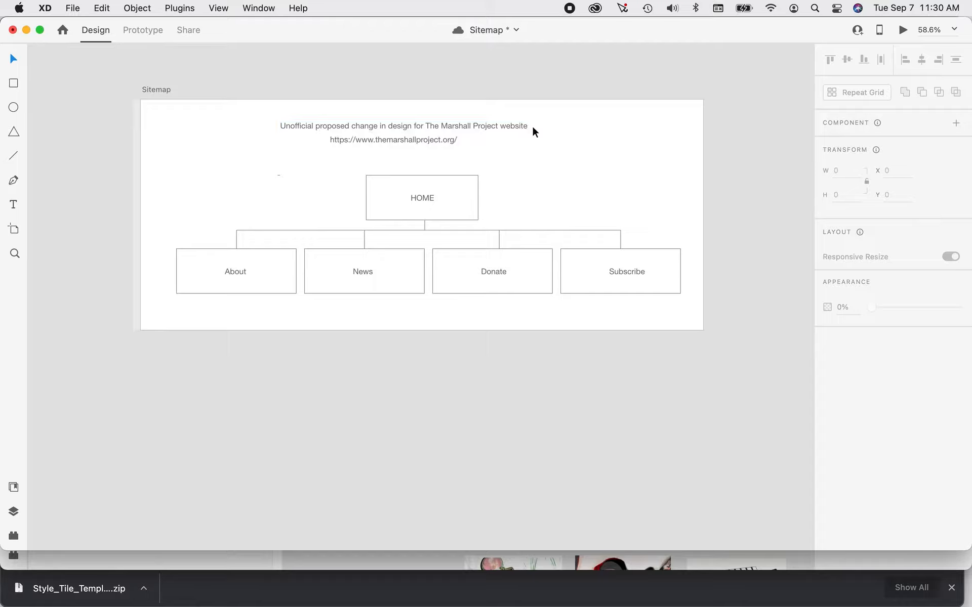
Shift the title and URL lines together slightly right so they sit roughly centered above the HOME box, and save the document.
left_click(457, 125)
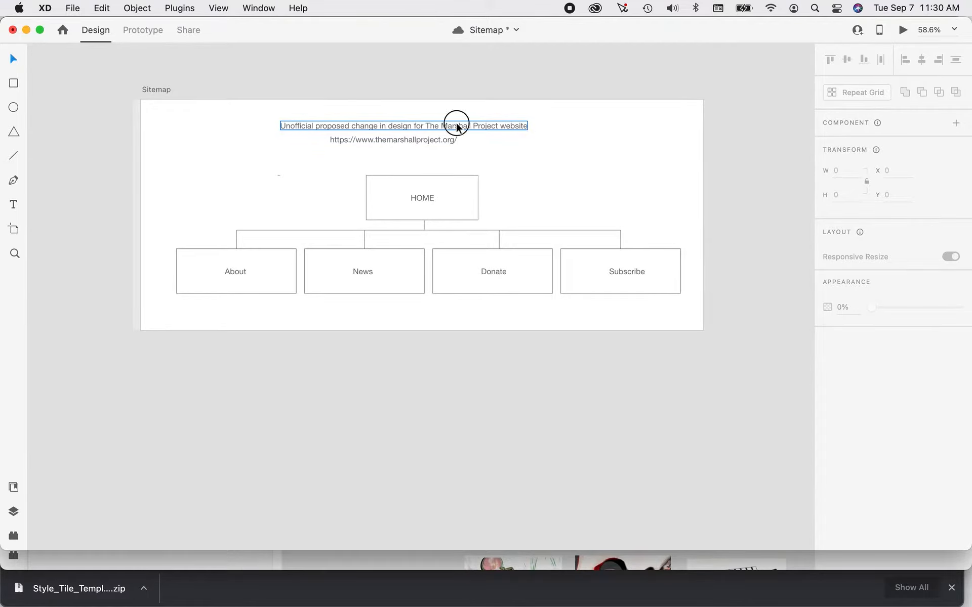
left_click(429, 144)
left_click_drag(429, 143, 443, 145)
left_click(751, 188)
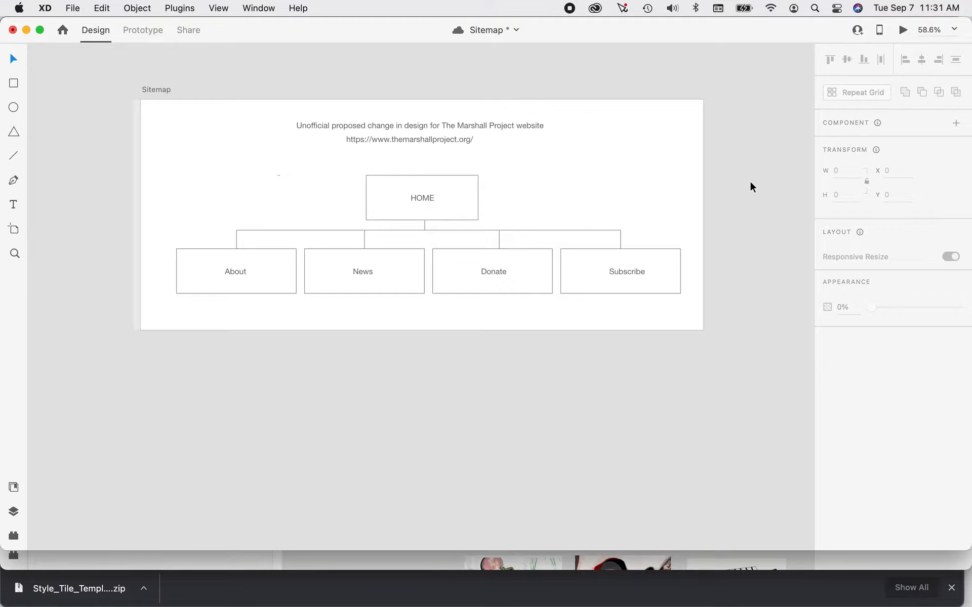
key("super+s")
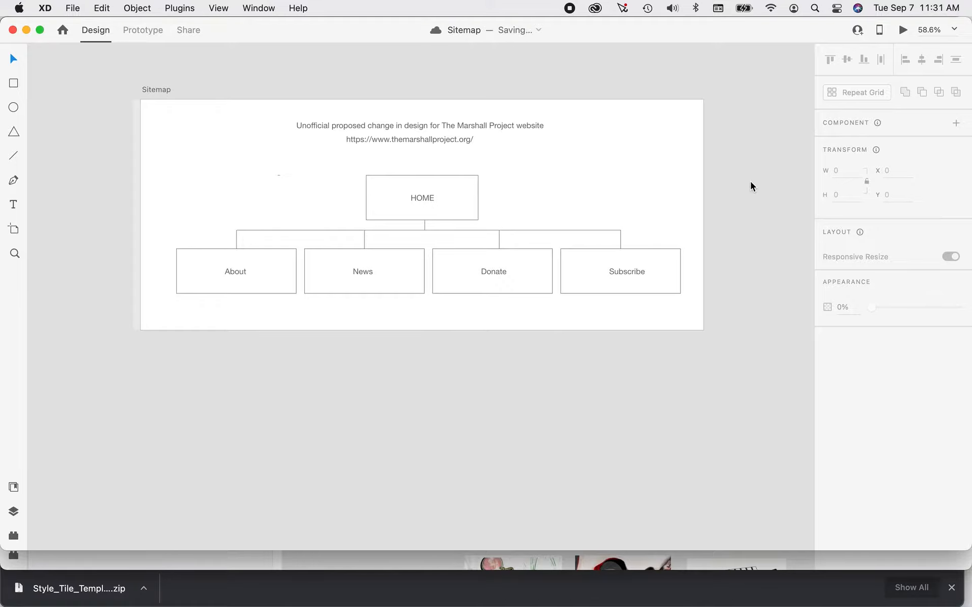
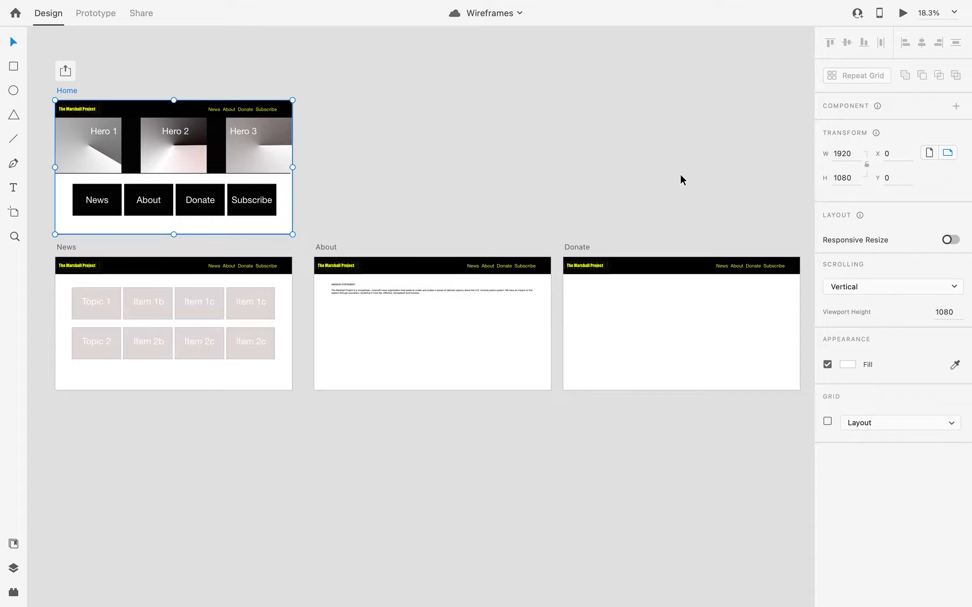
Switch to Chrome and review the Project 3: Design grading rubric on the course content page, including the style tile requirements.
key("super+Tab")
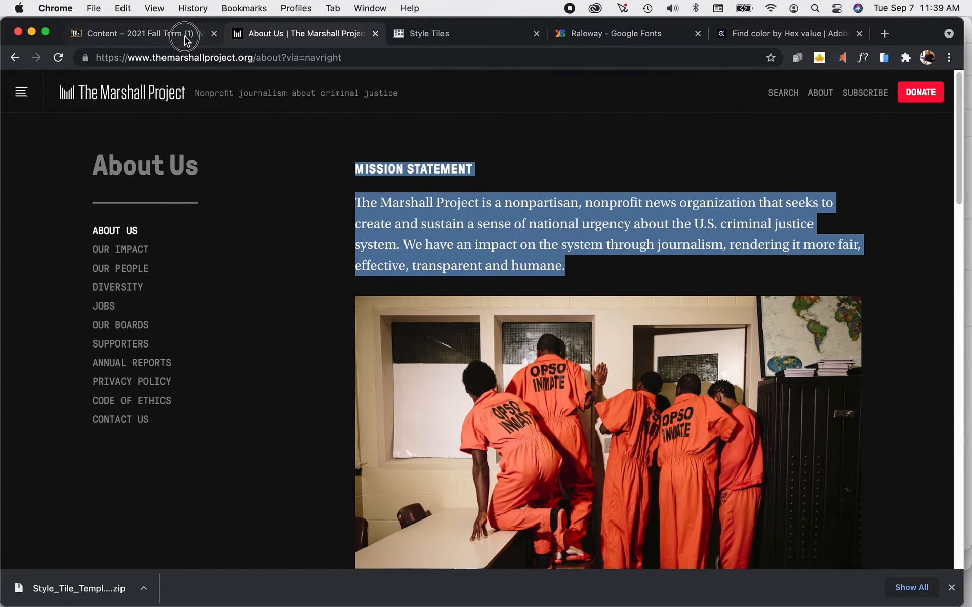
left_click(186, 40)
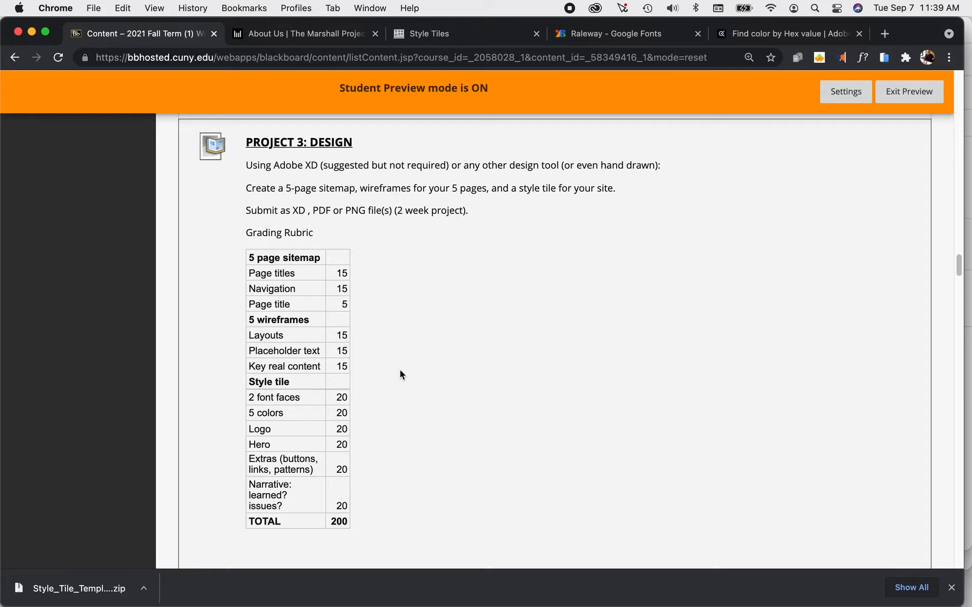
scroll(400, 372, "down", 3)
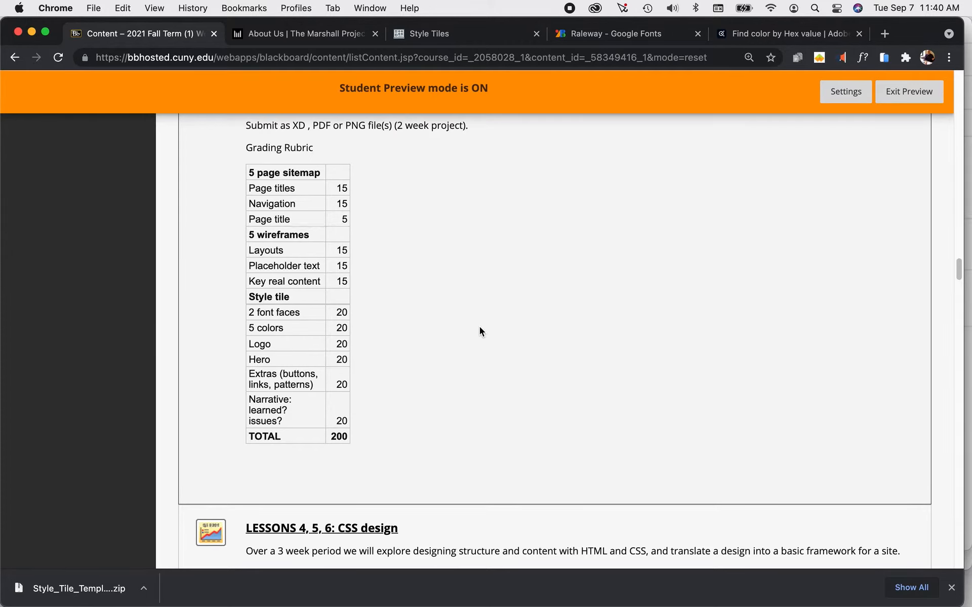
Open the Style Tiles website at styletil.es and read its introduction on what style tiles are.
left_click(460, 35)
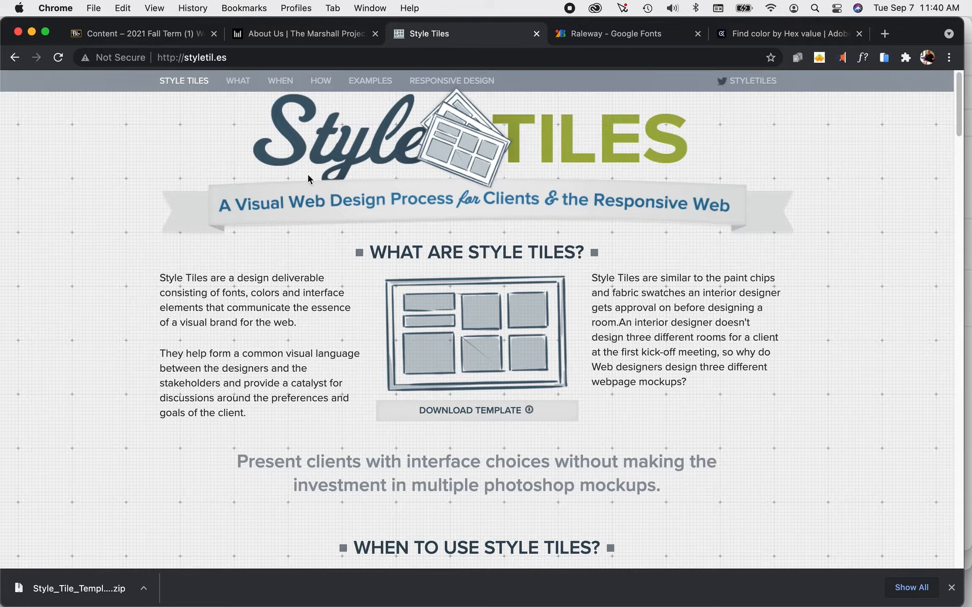
left_click(234, 57)
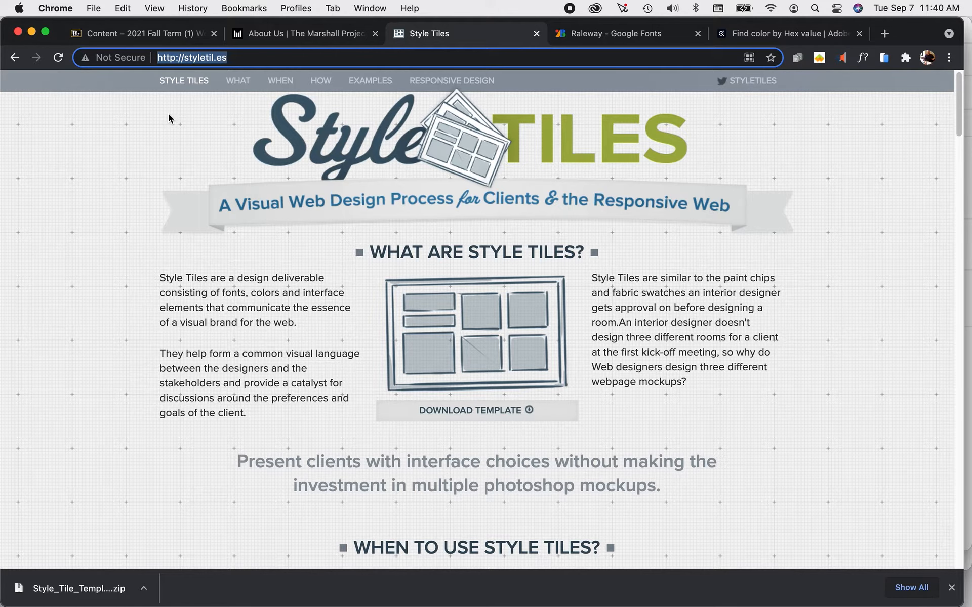
scroll(134, 169, "down", 5)
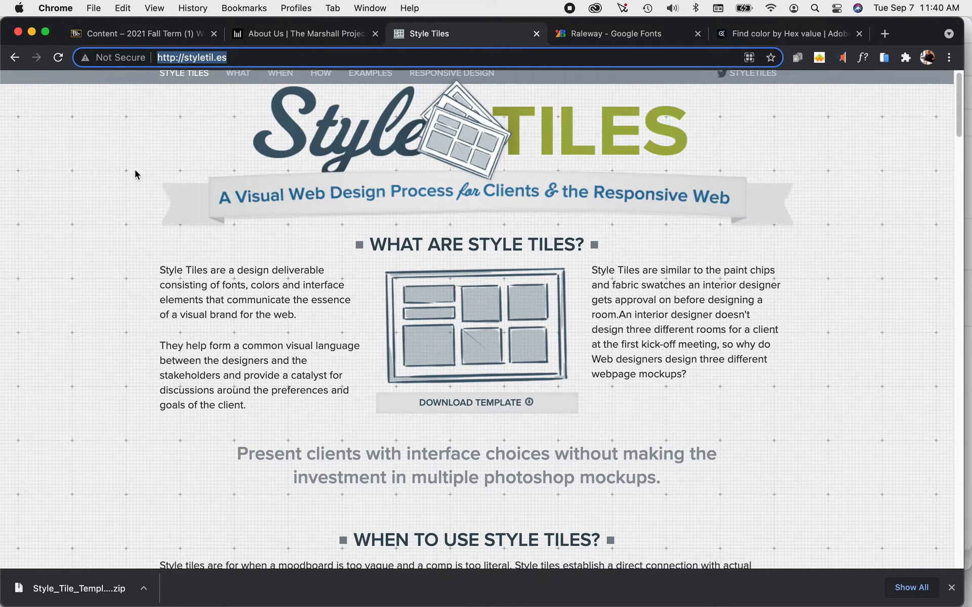
scroll(704, 266, "up", 1)
scroll(704, 266, "up", 4)
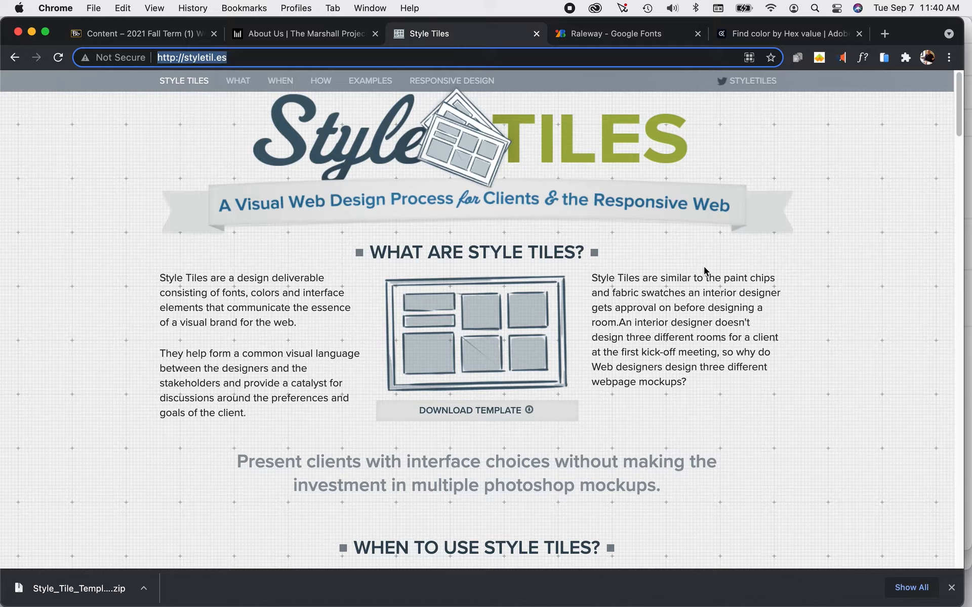
Read through the Style Tiles usage guidance and process steps down to the Examples section, and examine the sample tiles.
scroll(704, 267, "down", 15)
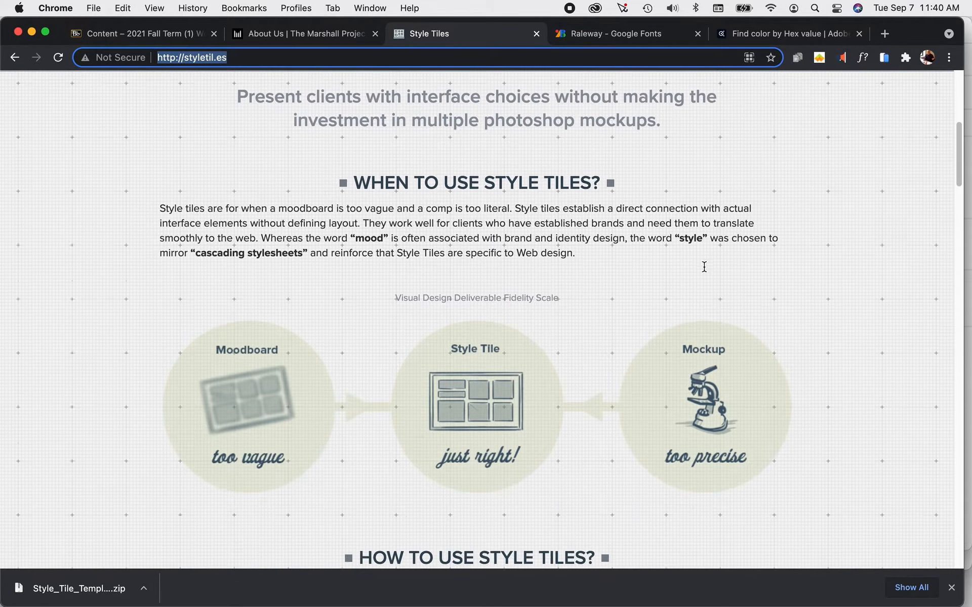
scroll(703, 266, "down", 20)
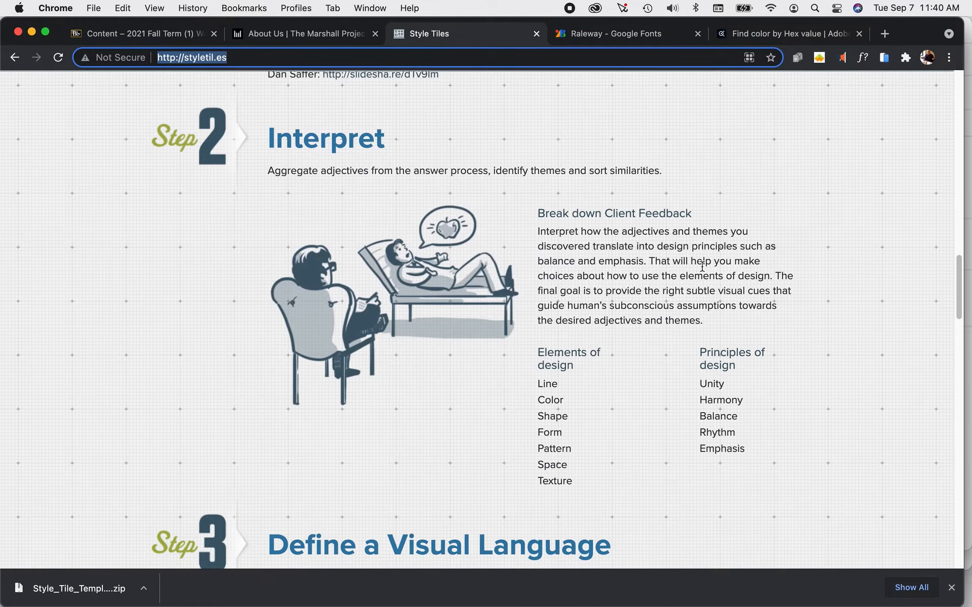
scroll(702, 266, "down", 20)
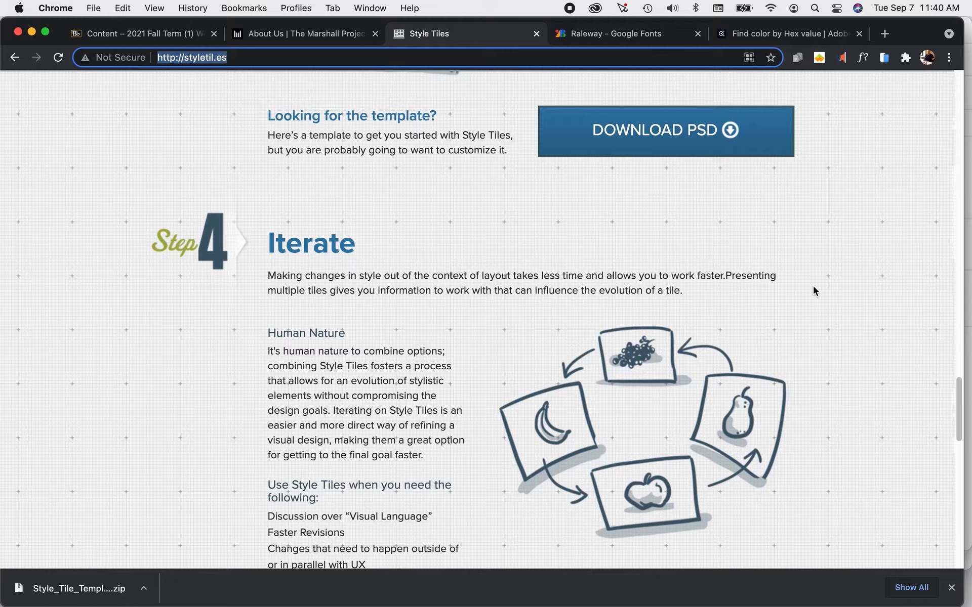
scroll(813, 289, "down", 1)
scroll(808, 289, "down", 18)
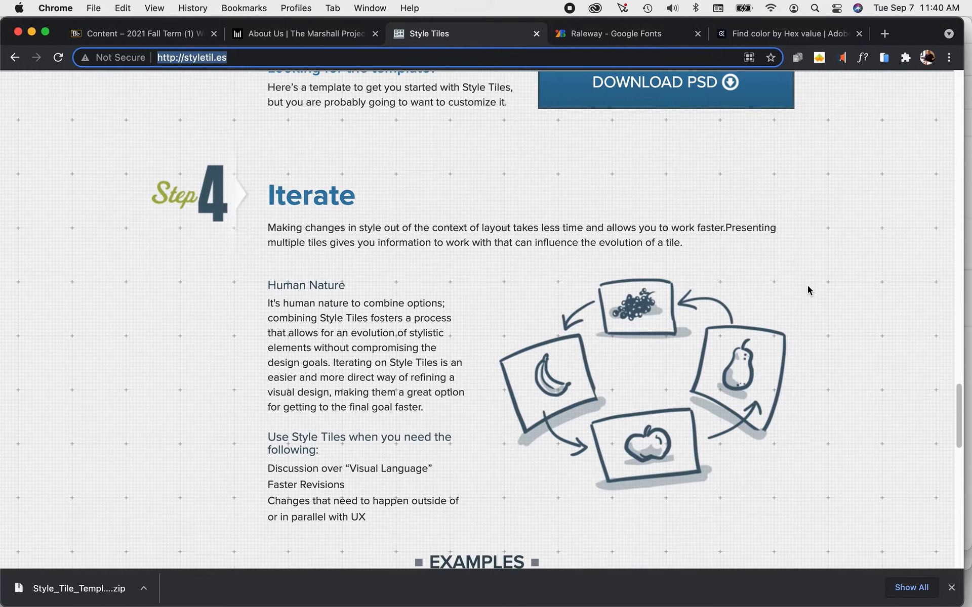
scroll(808, 285, "down", 18)
scroll(808, 285, "up", 20)
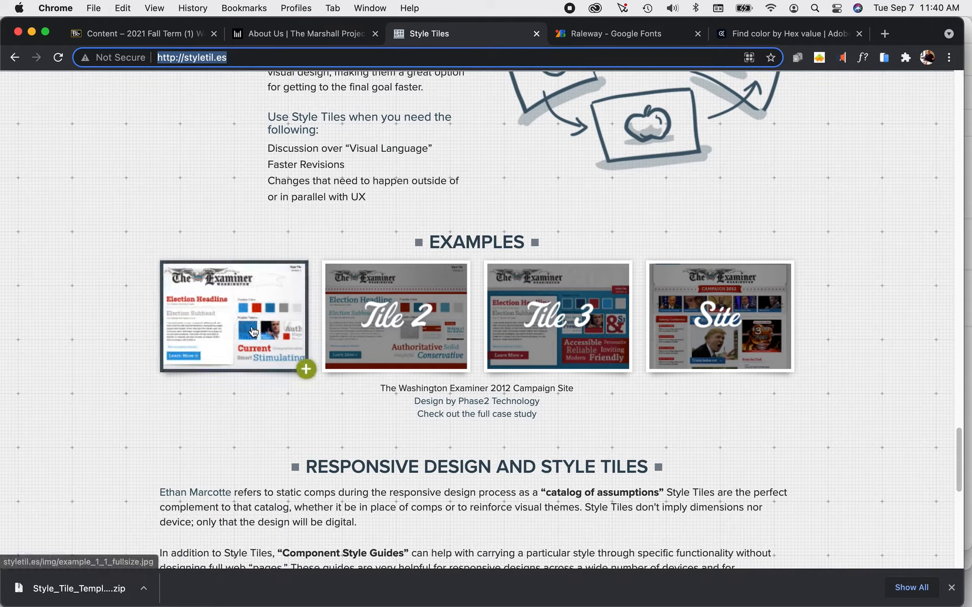
scroll(817, 357, "up", 18)
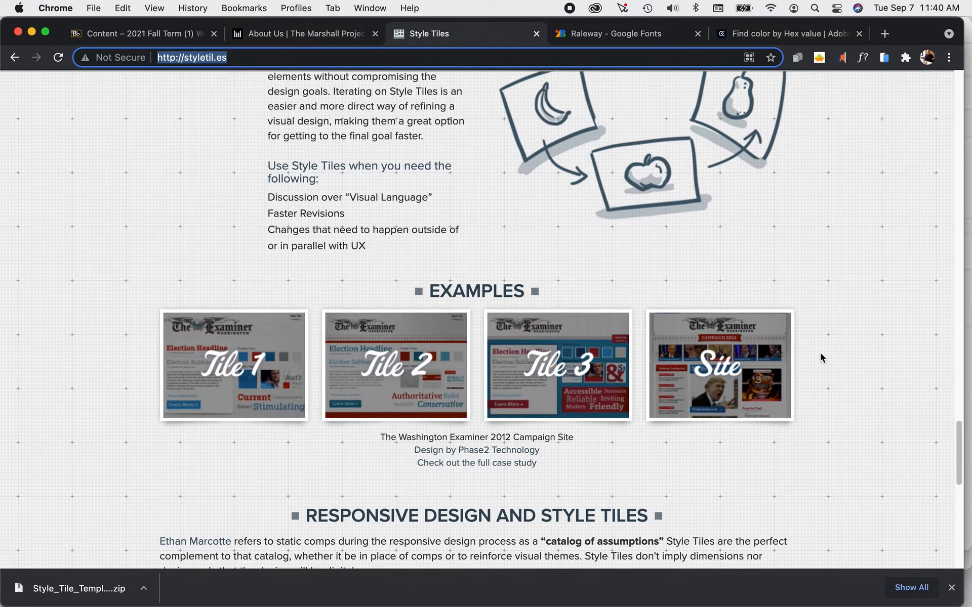
Review the Define a Visual Language, Interpret and Listen steps on the way back to the start of the Style Tiles page.
scroll(820, 357, "up", 17)
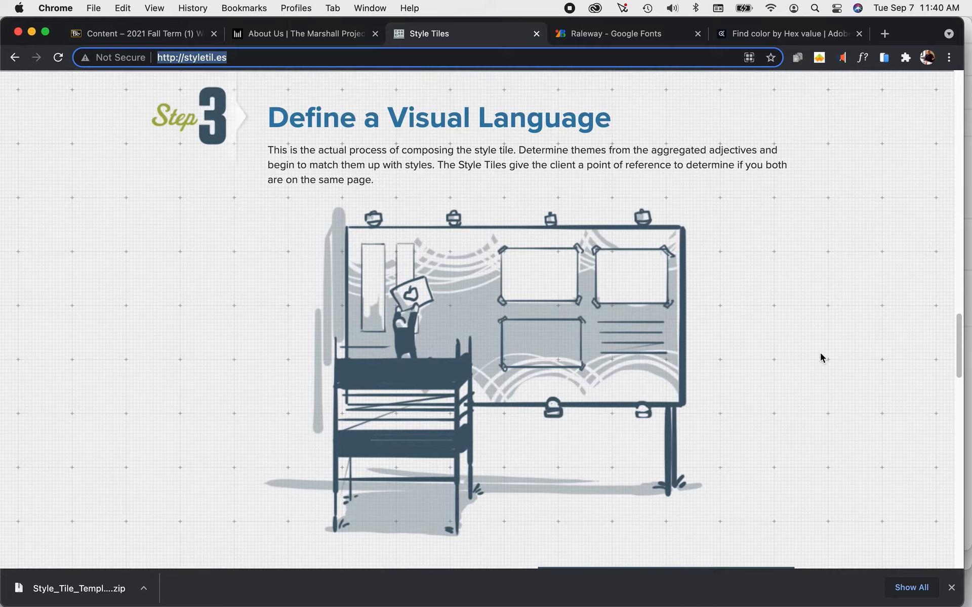
scroll(841, 361, "up", 20)
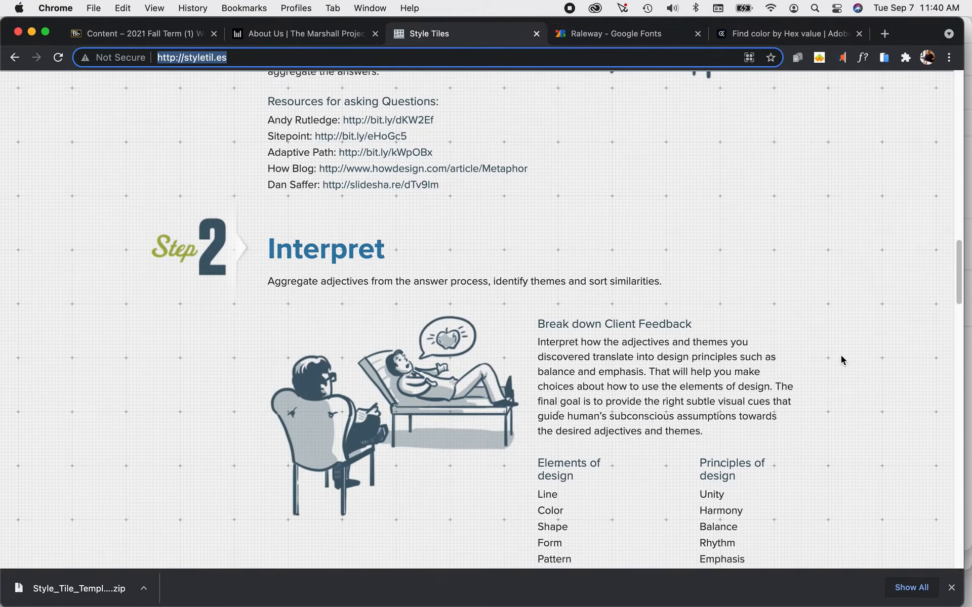
scroll(840, 360, "up", 16)
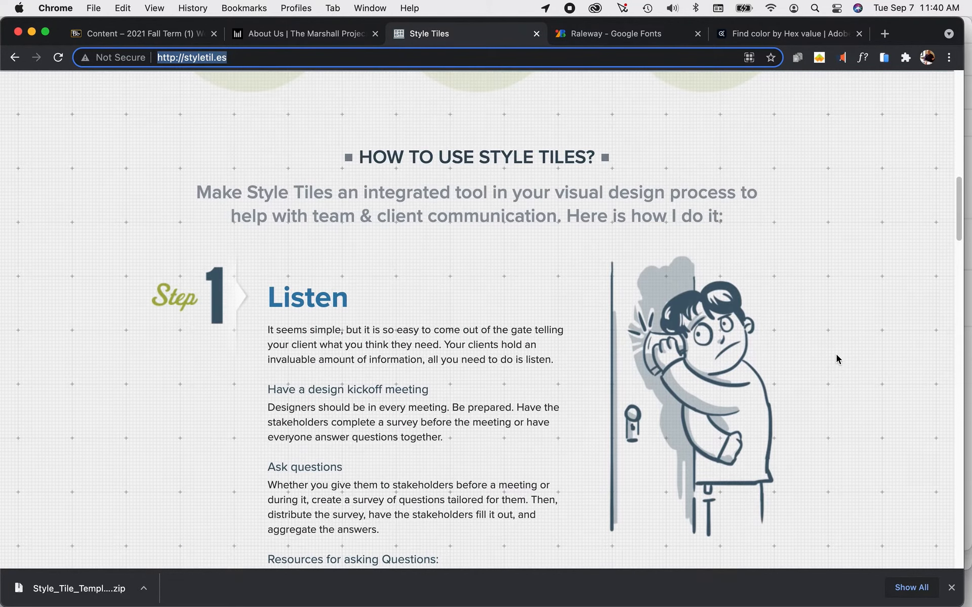
scroll(837, 355, "up", 20)
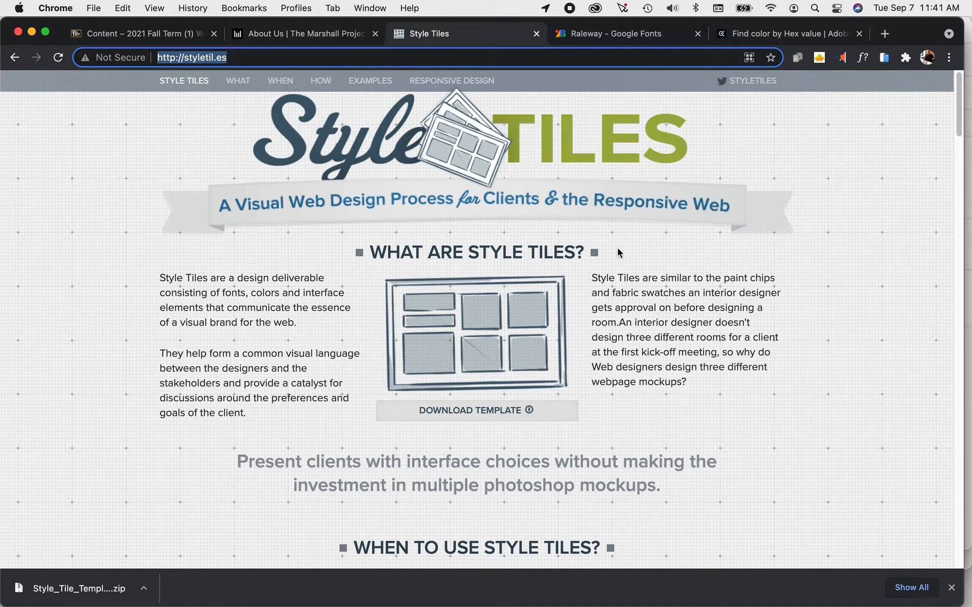
scroll(682, 327, "down", 1)
scroll(684, 328, "up", 1)
Switch to Adobe XD and bring the Style Tile document to the front.
key("super+Tab")
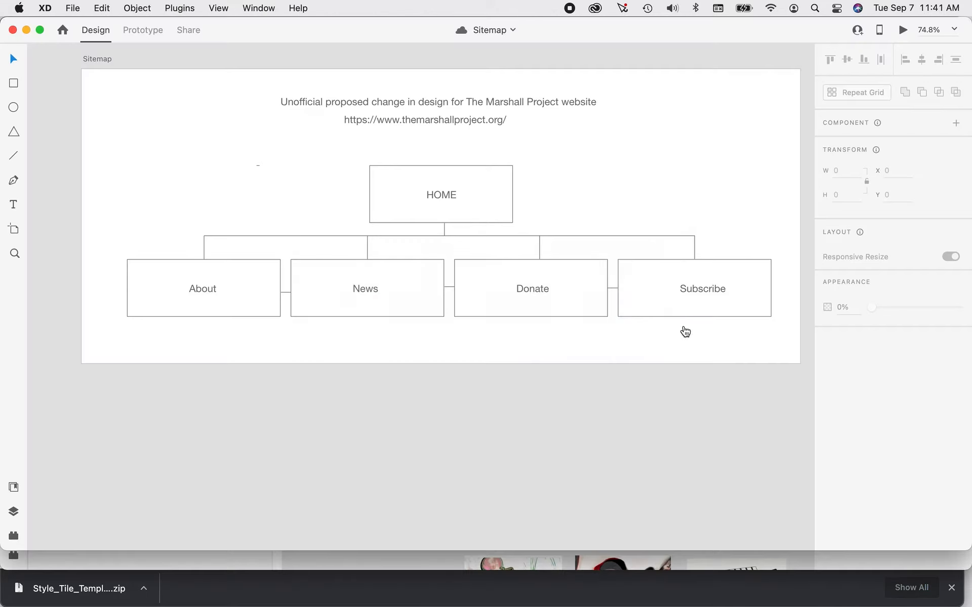
left_click(260, 8)
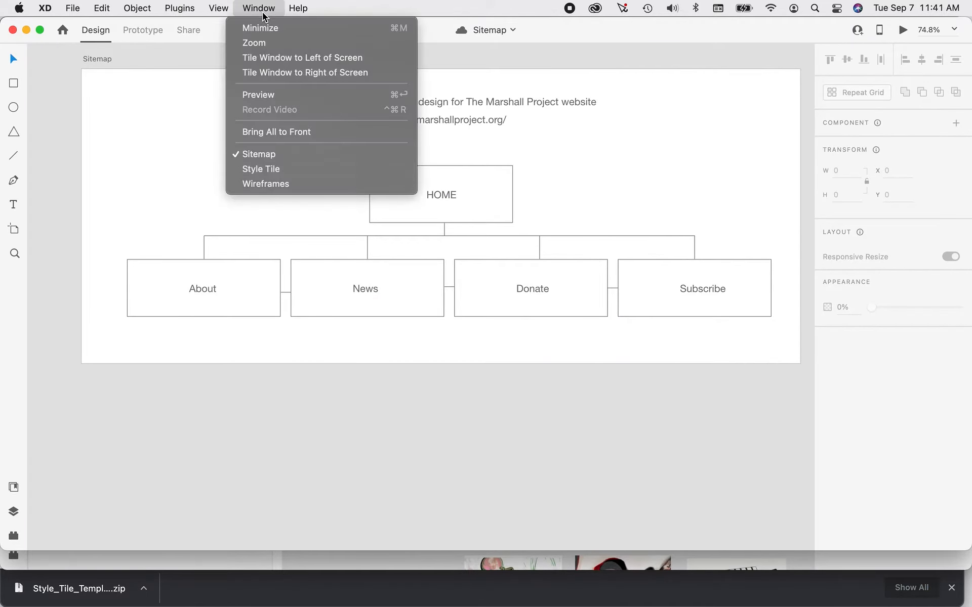
left_click(273, 169)
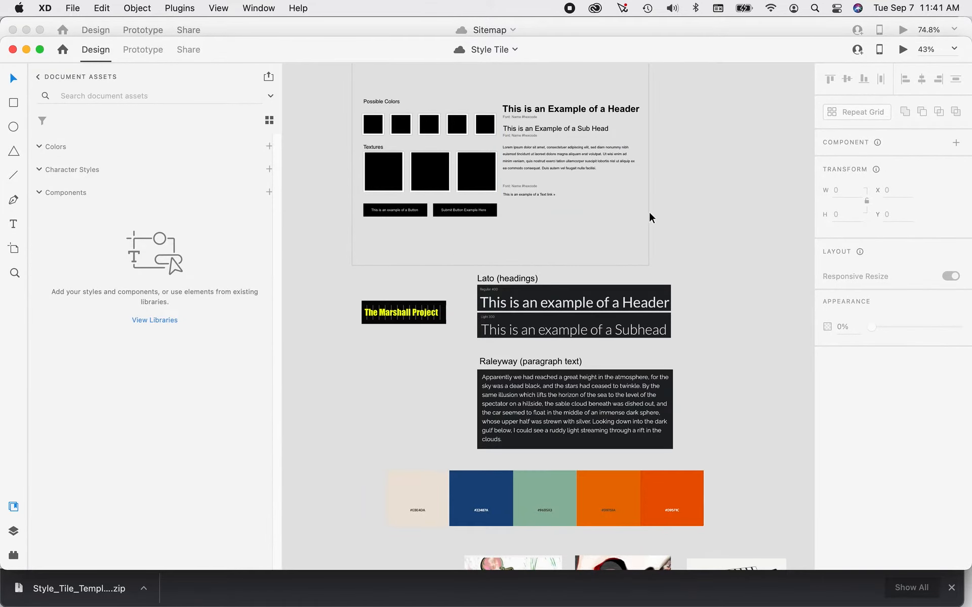
scroll(664, 236, "up", 5)
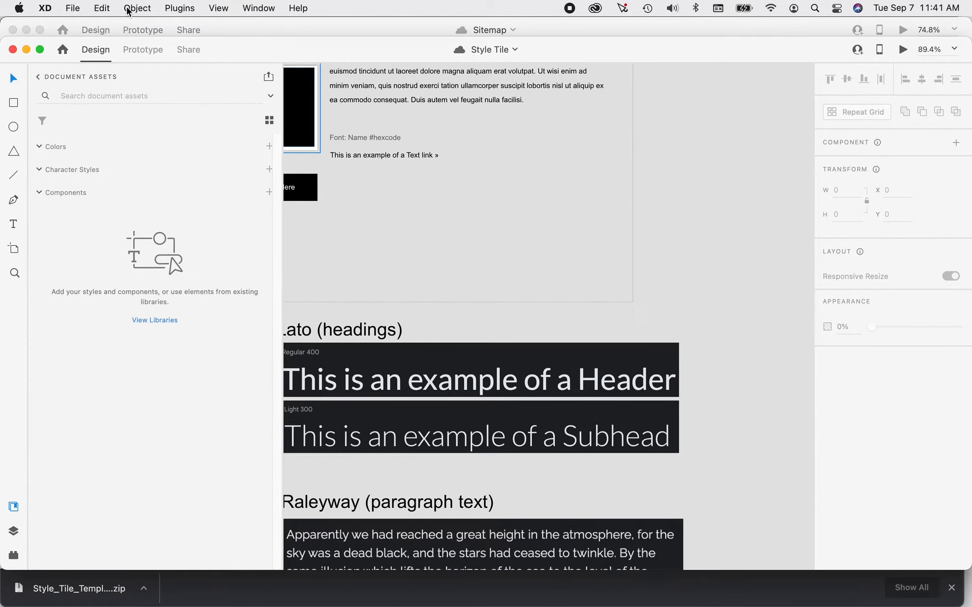
Hide the Libraries panel and show the whole Style Tile artboard with its color, texture, button and text placeholders.
left_click(218, 8)
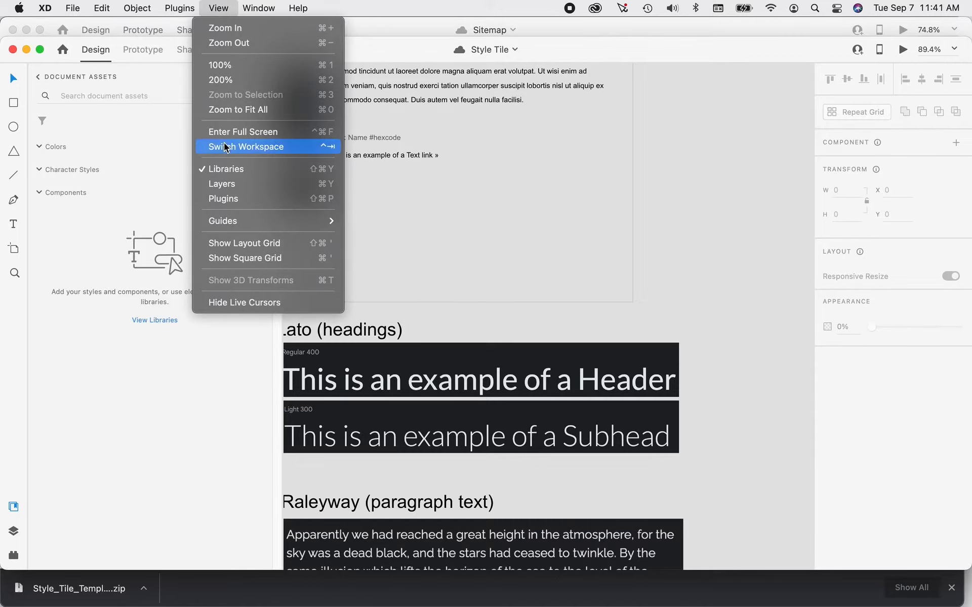
left_click(226, 171)
left_click_drag(473, 230, 835, 428)
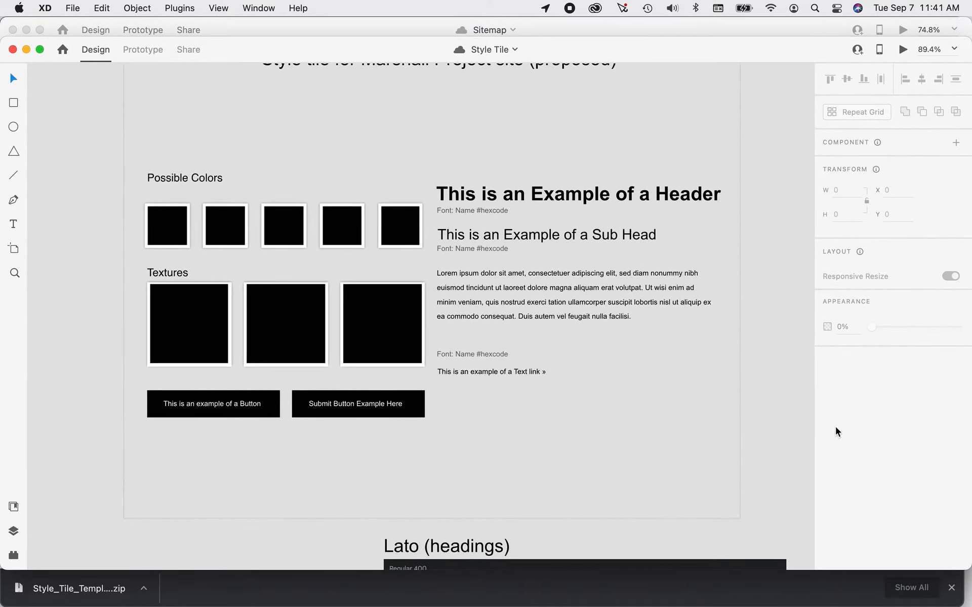
scroll(766, 307, "down", 3)
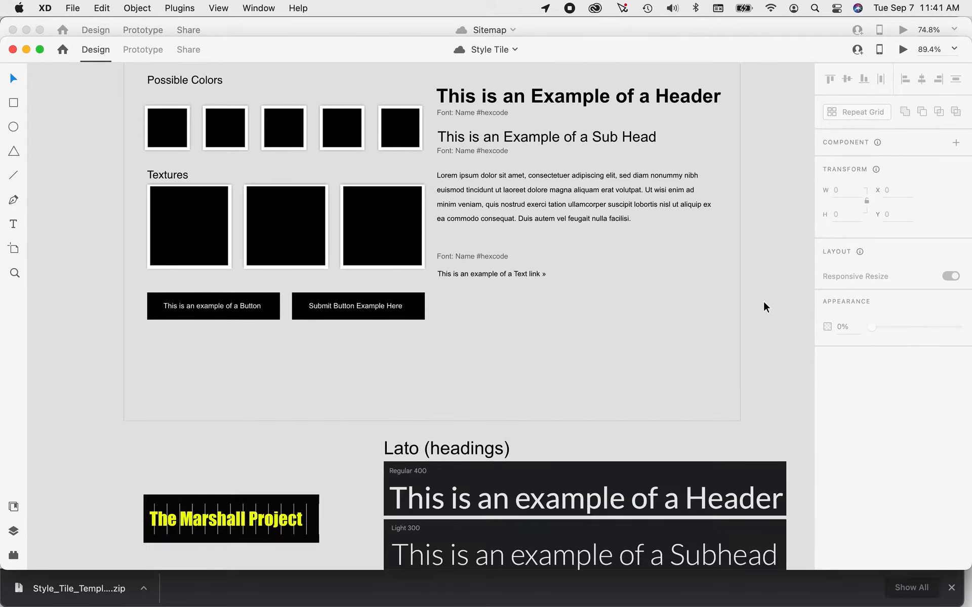
scroll(765, 307, "up", 2)
scroll(765, 307, "down", 2)
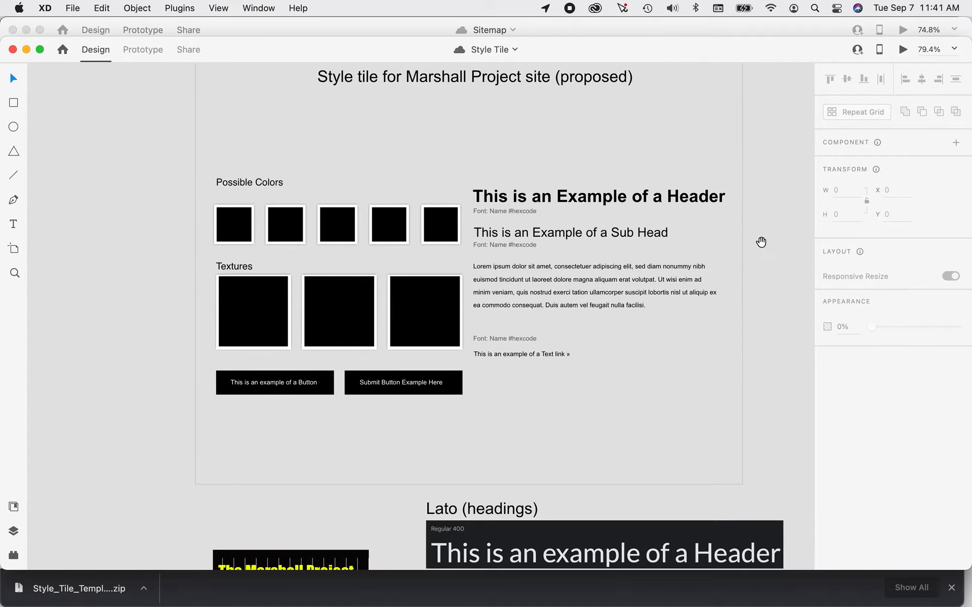
left_click_drag(762, 243, 710, 291)
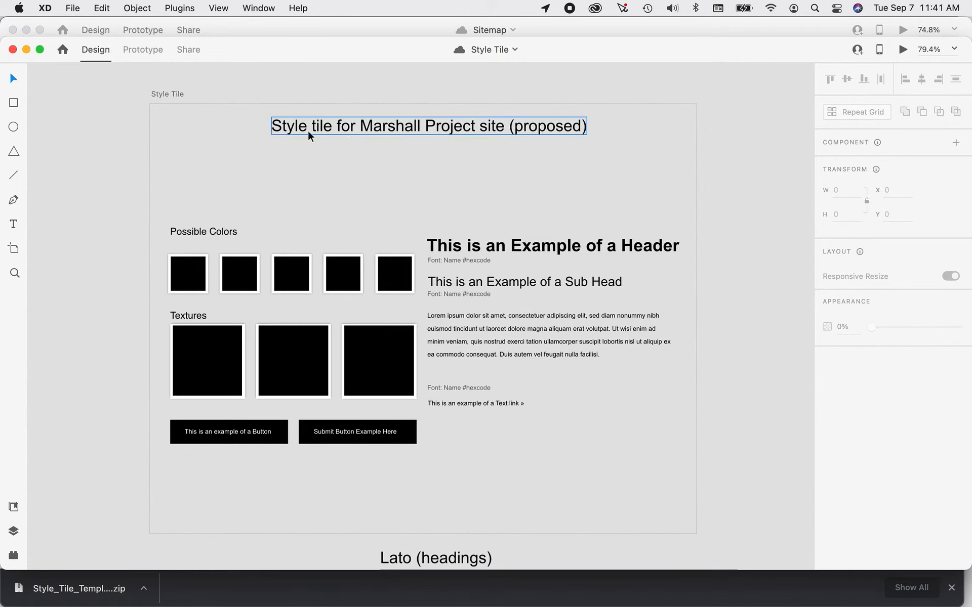
Select the Style Tile artboard and examine its layout and properties.
left_click(163, 98)
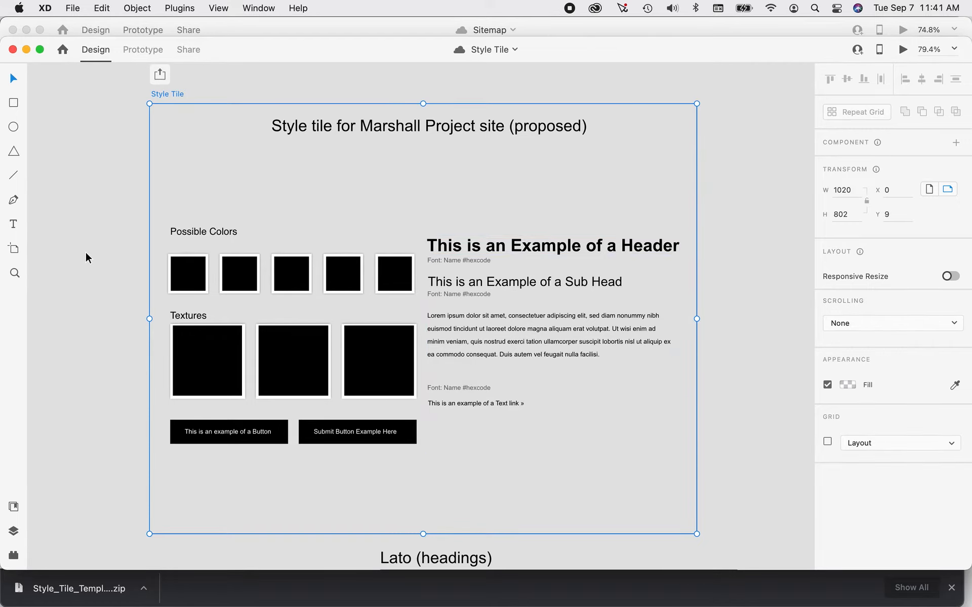
scroll(86, 253, "down", 1)
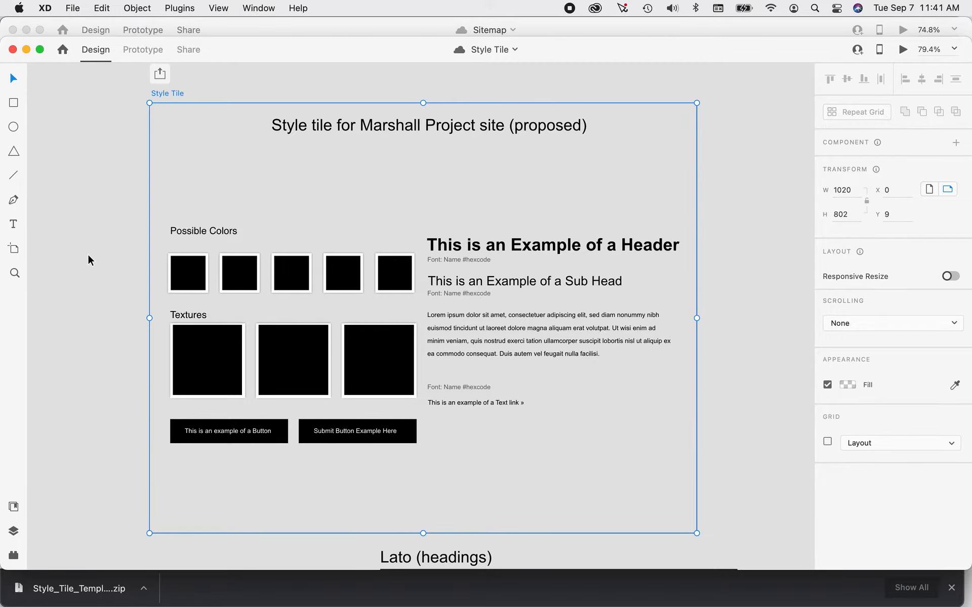
scroll(88, 261, "down", 1)
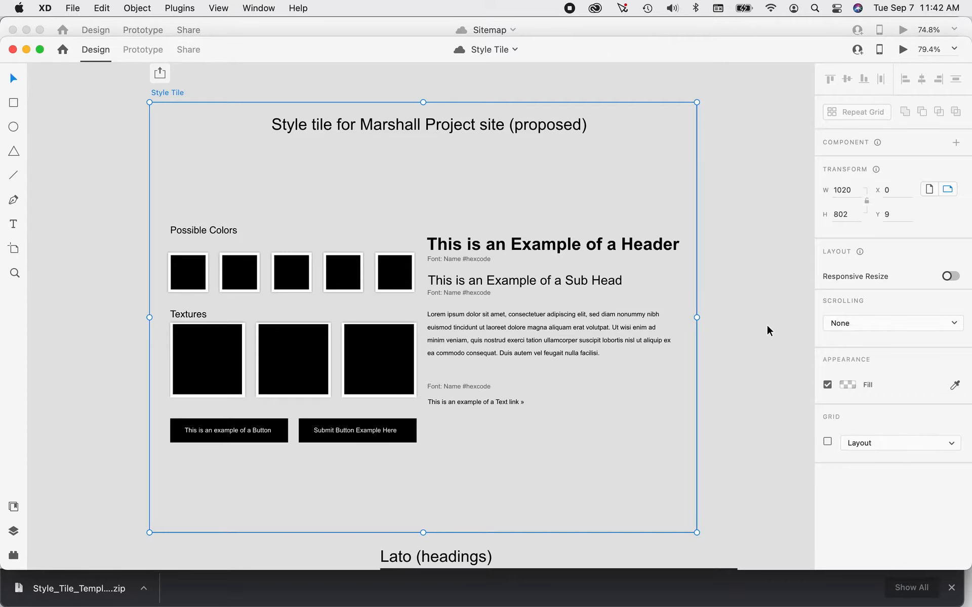
Switch to Chrome, search Adobe Color for "courage" and browse the palettes, then return to the Style Tiles site.
key("super+Tab")
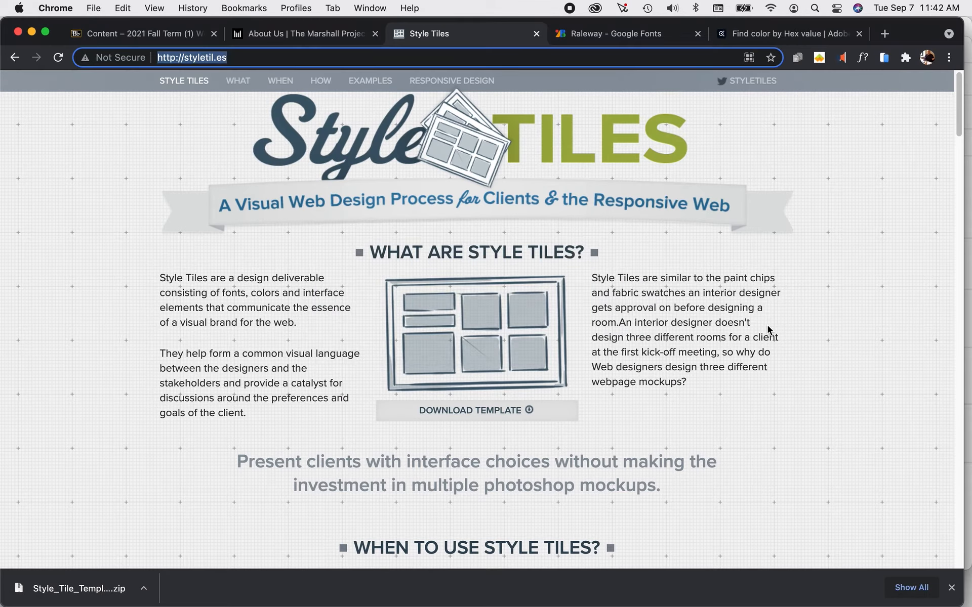
left_click(772, 33)
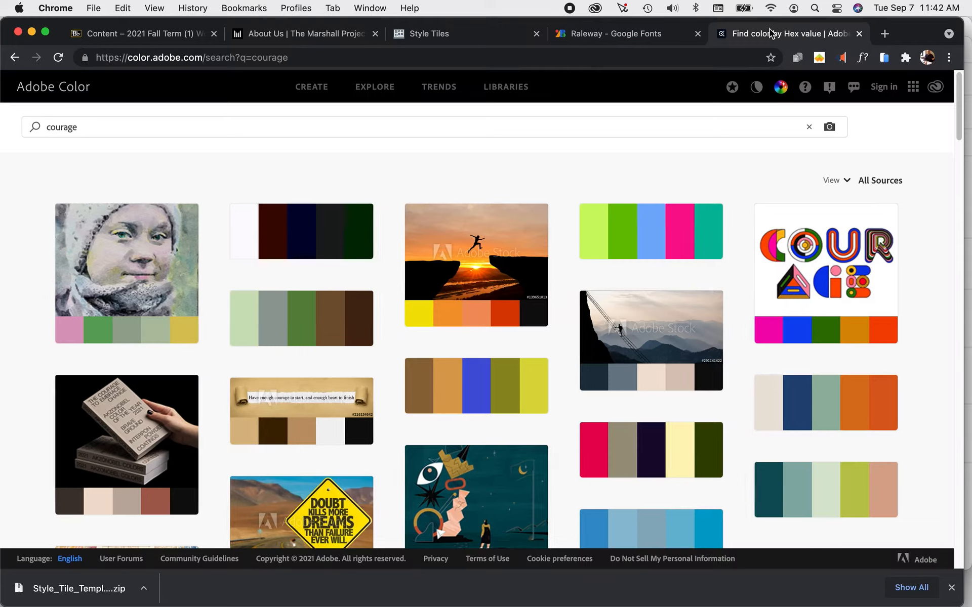
left_click(227, 129)
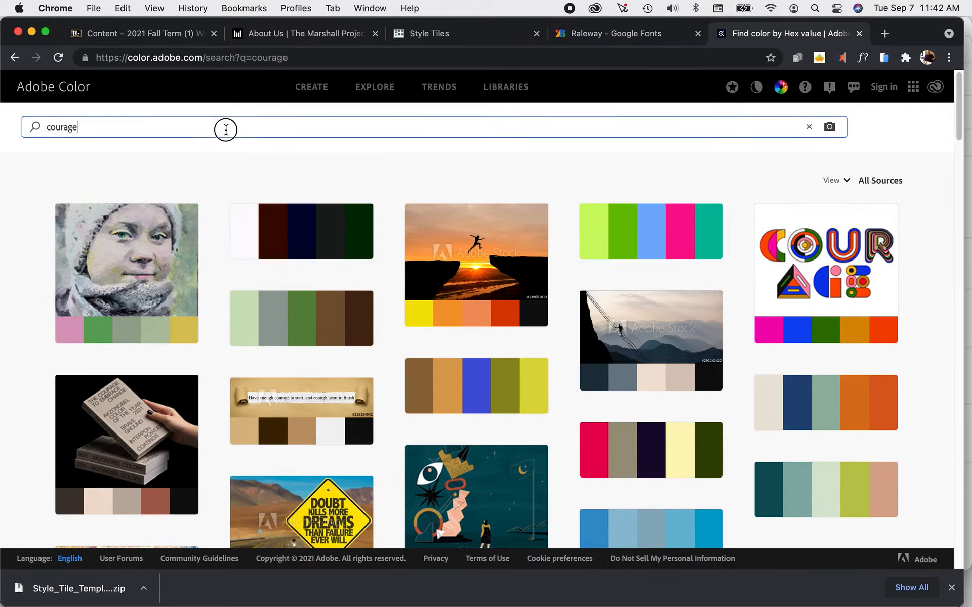
key("Return")
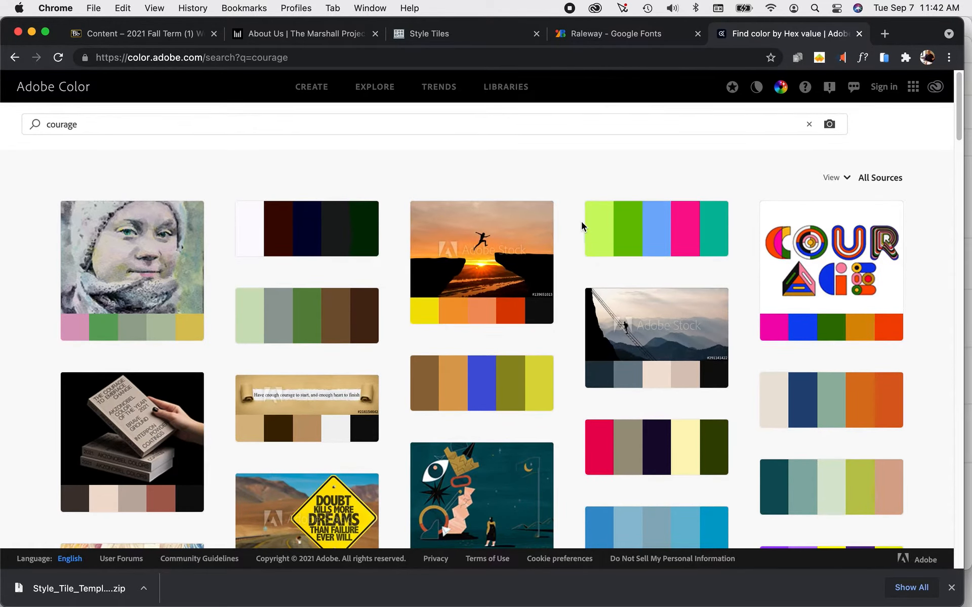
scroll(572, 226, "down", 2)
scroll(567, 229, "down", 1)
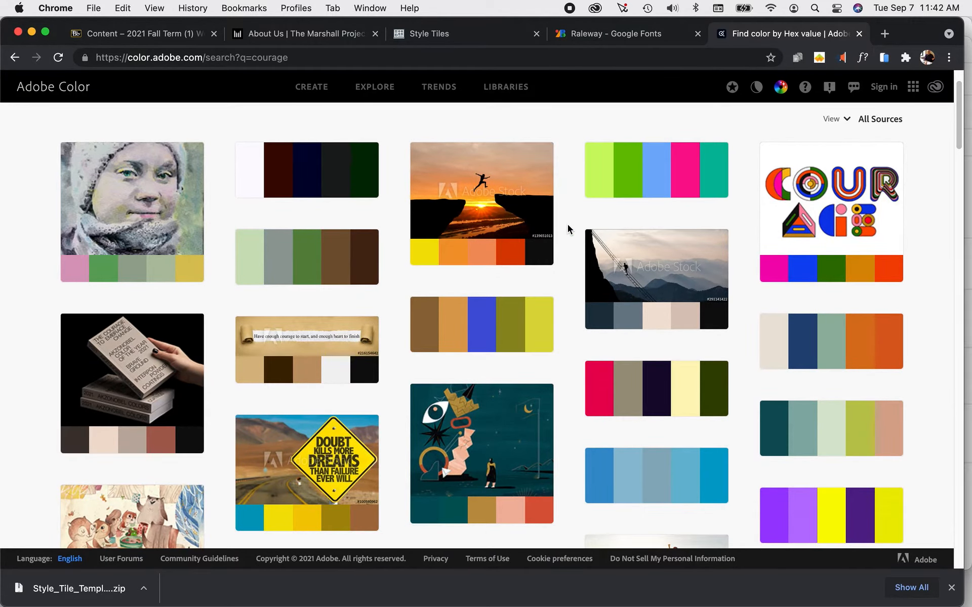
left_click(466, 32)
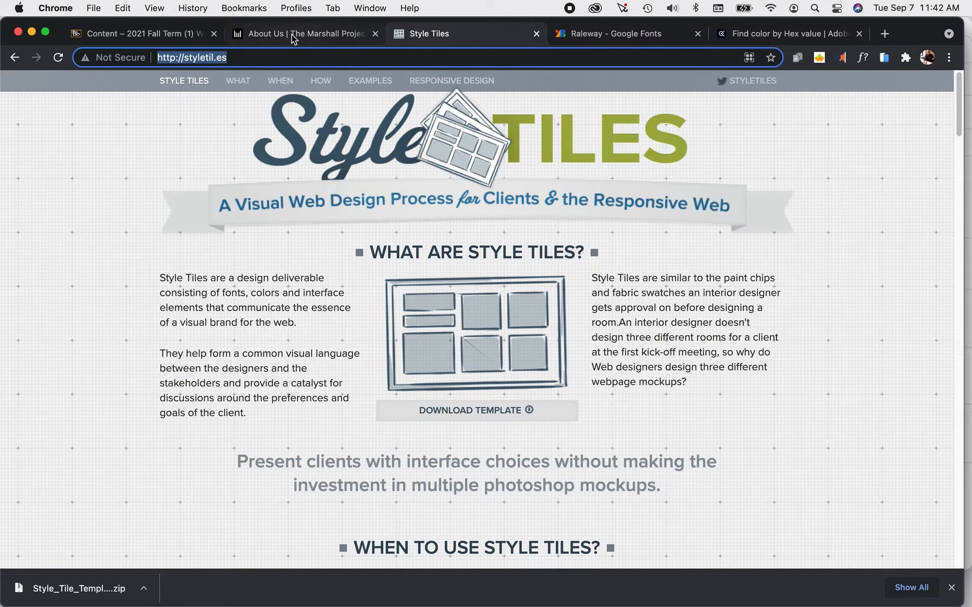
Check the Raleway pairings on Google Fonts, return to Adobe XD and look over the Style Tile artboard.
left_click(616, 36)
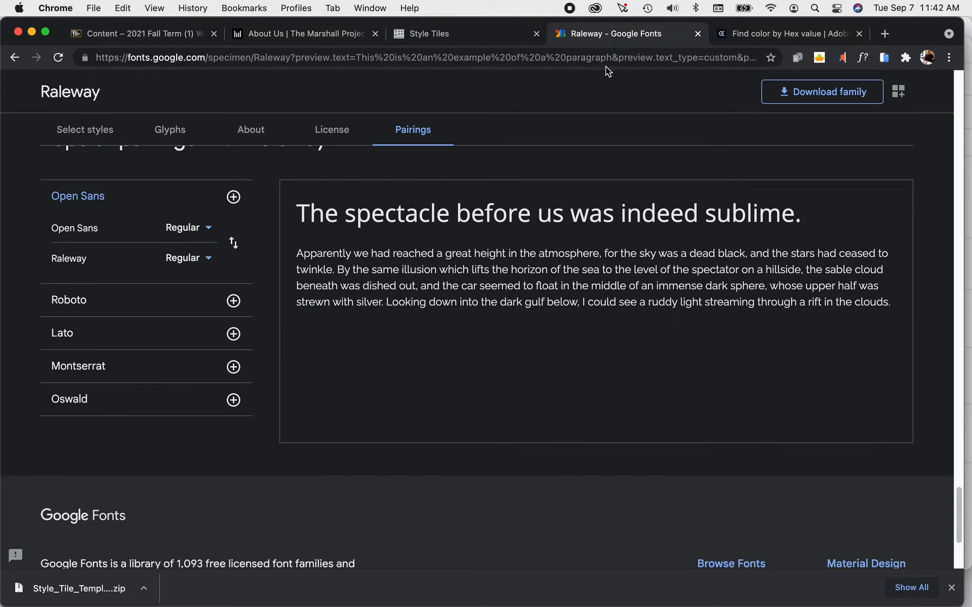
key("super+Tab")
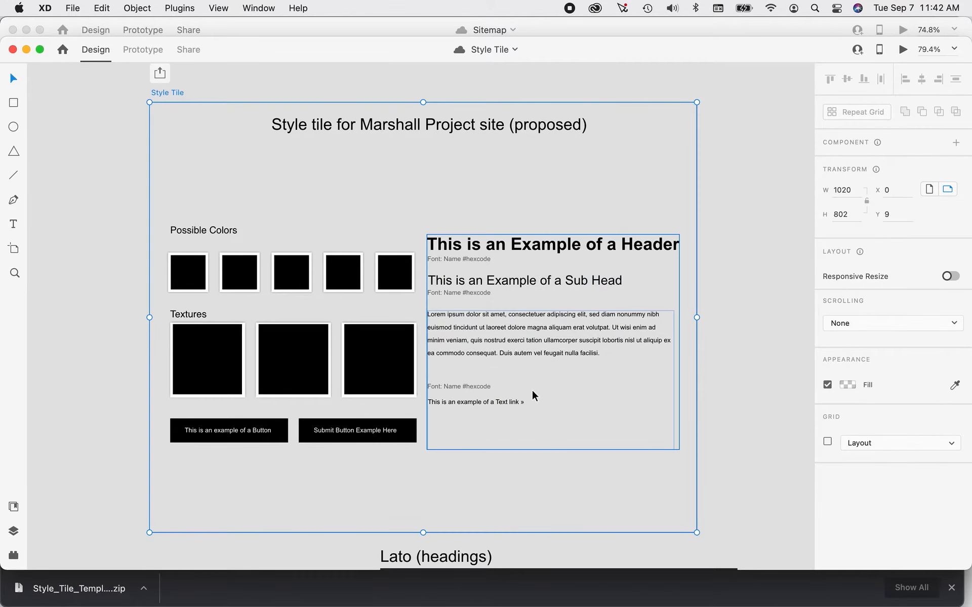
scroll(532, 395, "down", 2)
scroll(533, 405, "down", 5)
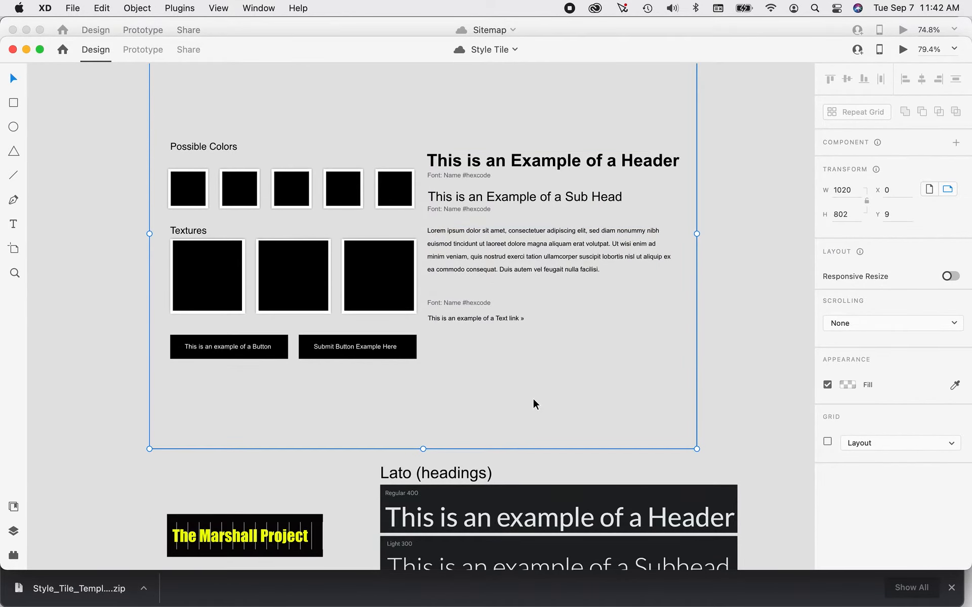
scroll(534, 402, "up", 2)
scroll(534, 402, "up", 6)
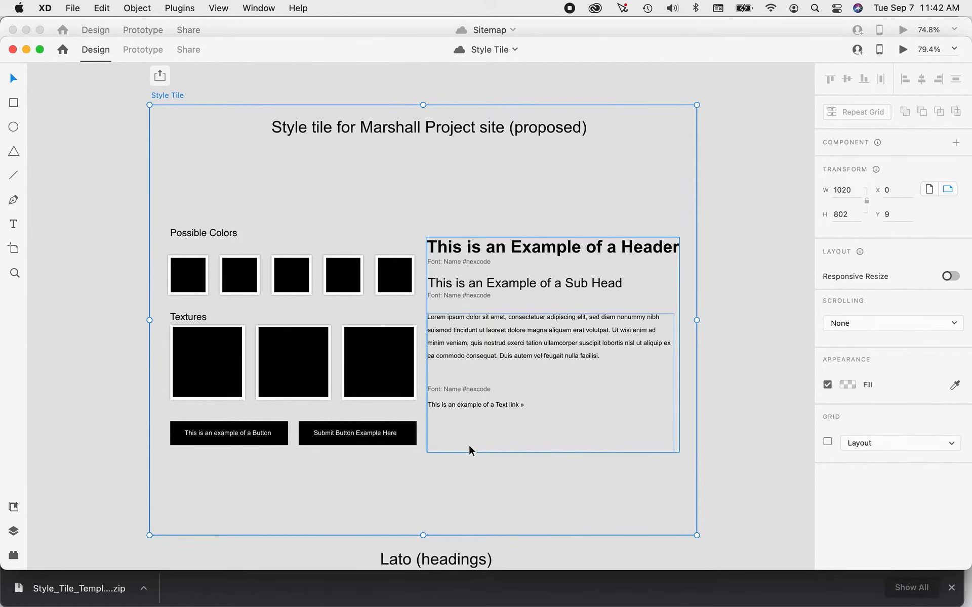
Add the text label "ADJECTIVES:" on the Style Tile artboard, below the sample header, paragraph and link text.
left_click(14, 226)
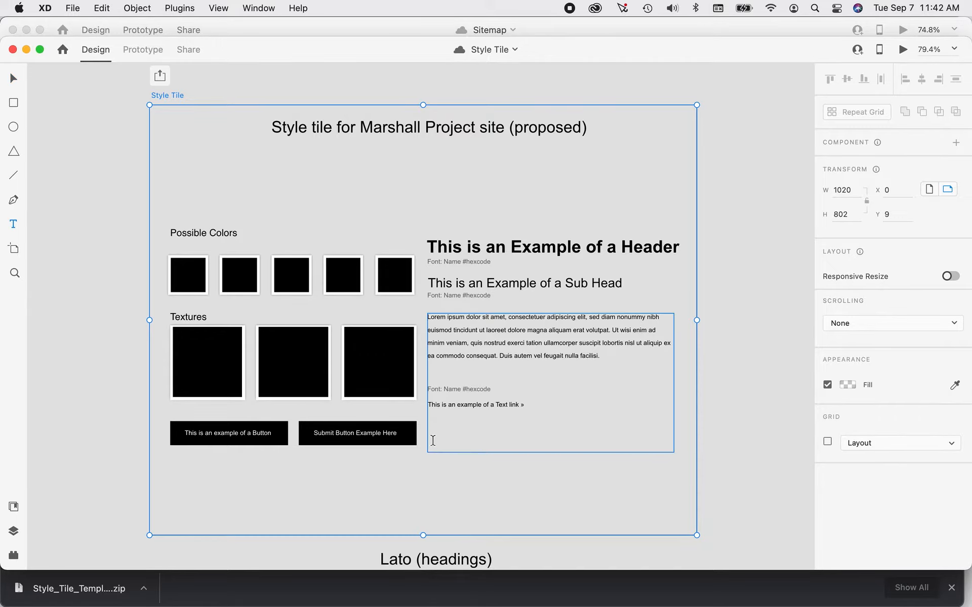
left_click(429, 478)
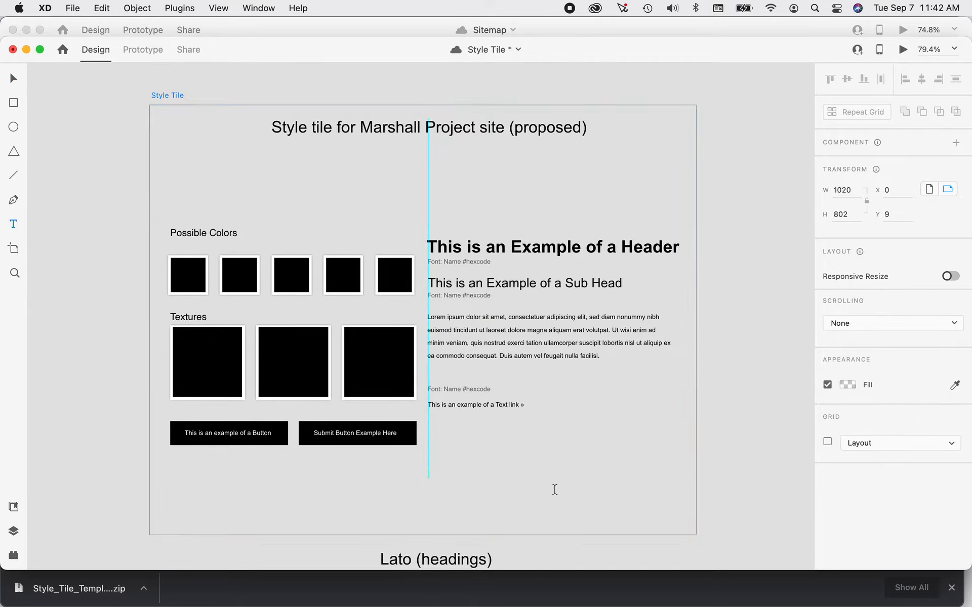
type("AD")
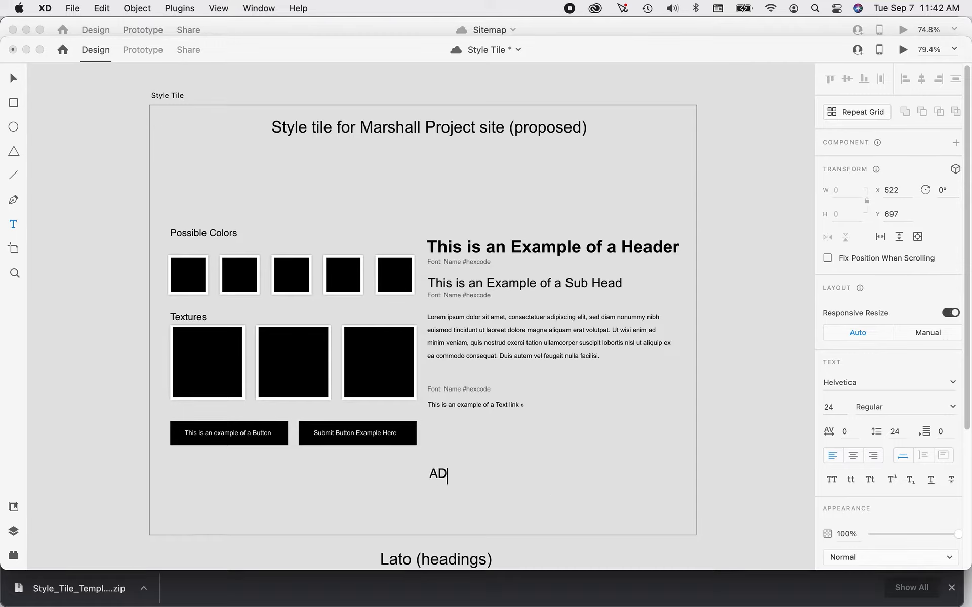
type("JECTIVES:")
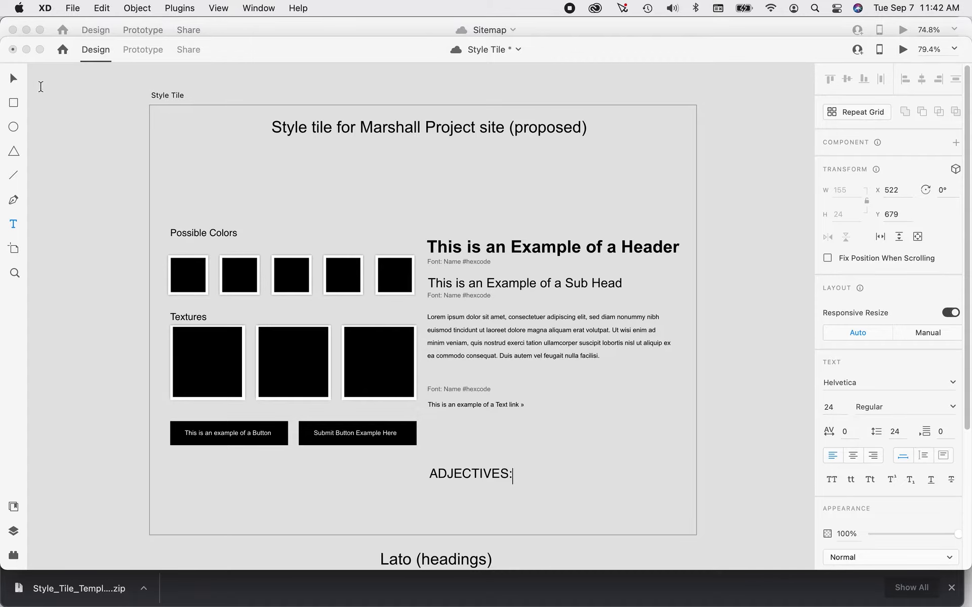
left_click(14, 78)
left_click(567, 303)
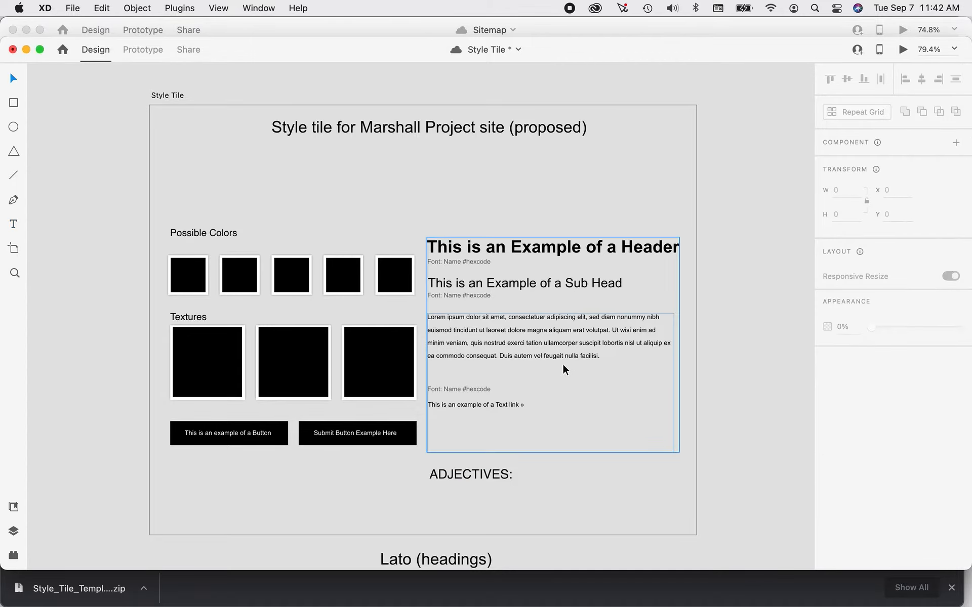
Shorten the sample text group to about 397 in height and move the "ADJECTIVES:" label up closer beneath it.
left_click(568, 450)
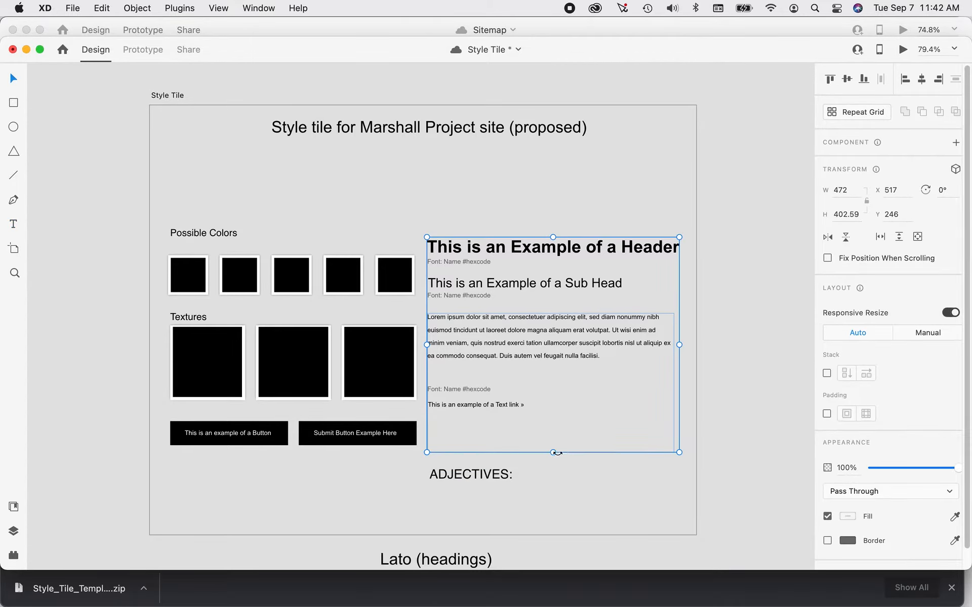
mouse_move(552, 453)
left_mouse_down()
mouse_move(553, 427)
mouse_move(560, 449)
mouse_move(551, 449)
left_mouse_up()
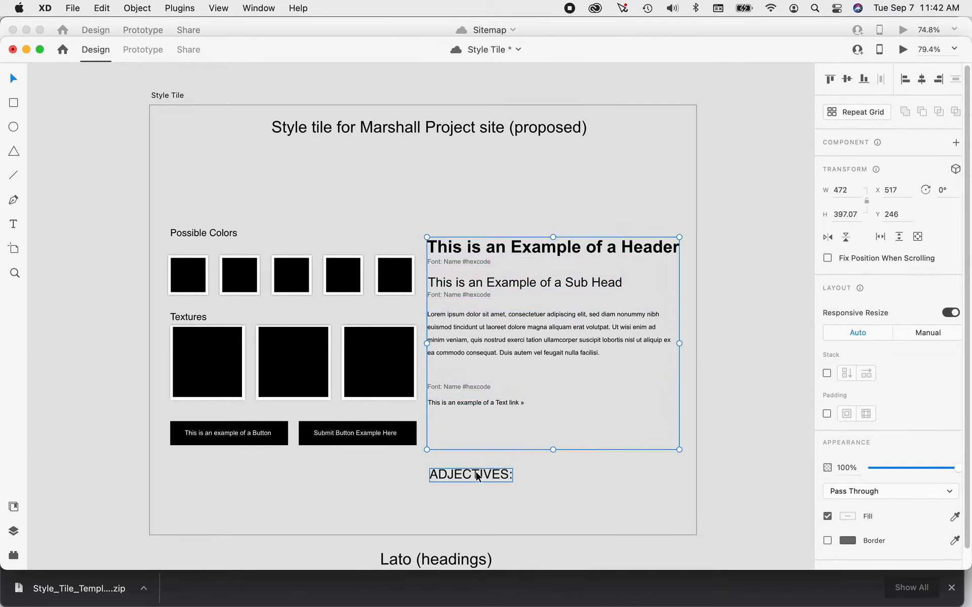
left_click_drag(478, 475, 476, 463)
left_click(600, 473)
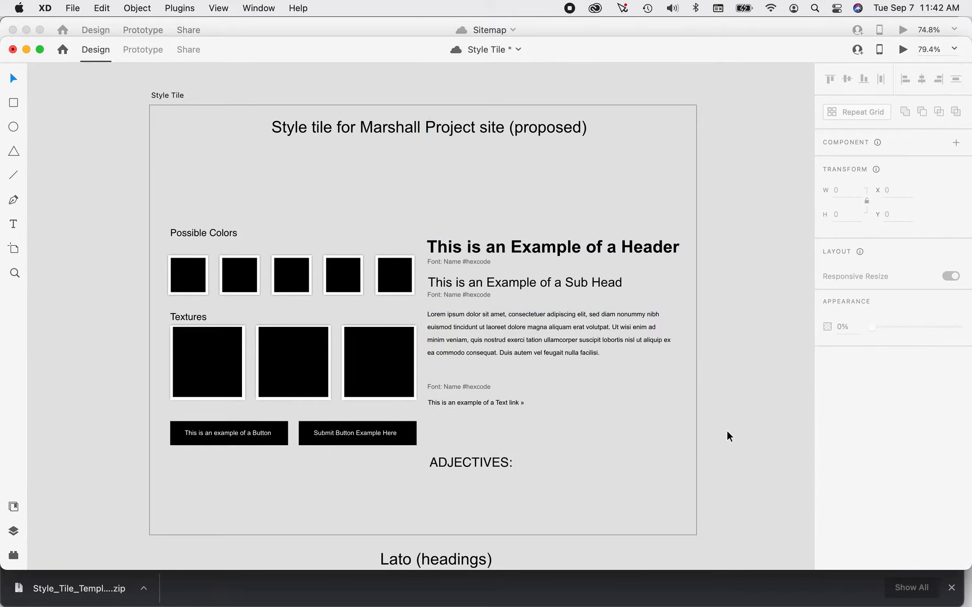
Start a text list on the pasteboard beside the artboard with the lines Courageous, Honest and Truthful.
scroll(743, 428, "down", 10)
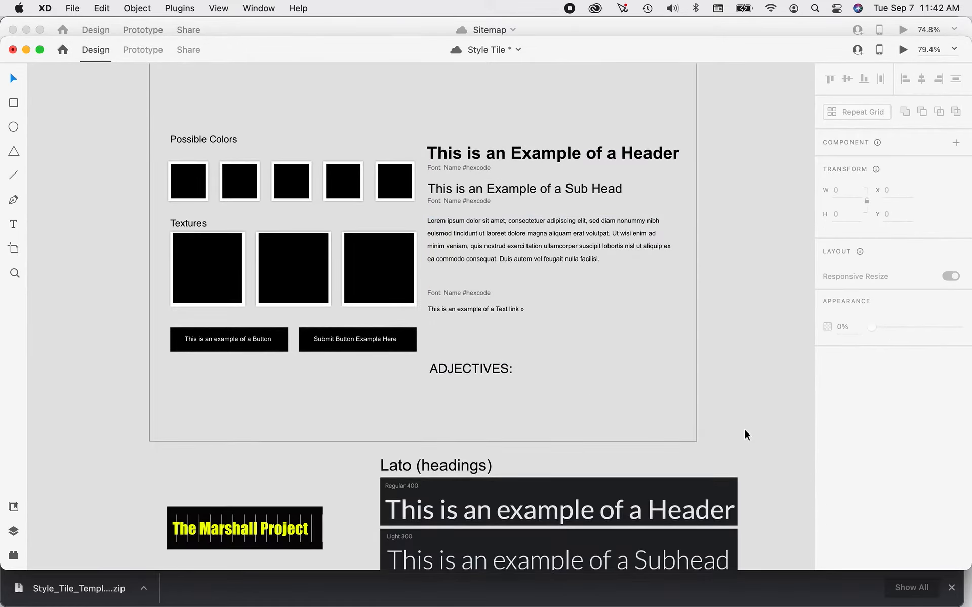
scroll(746, 430, "down", 20)
scroll(746, 429, "up", 18)
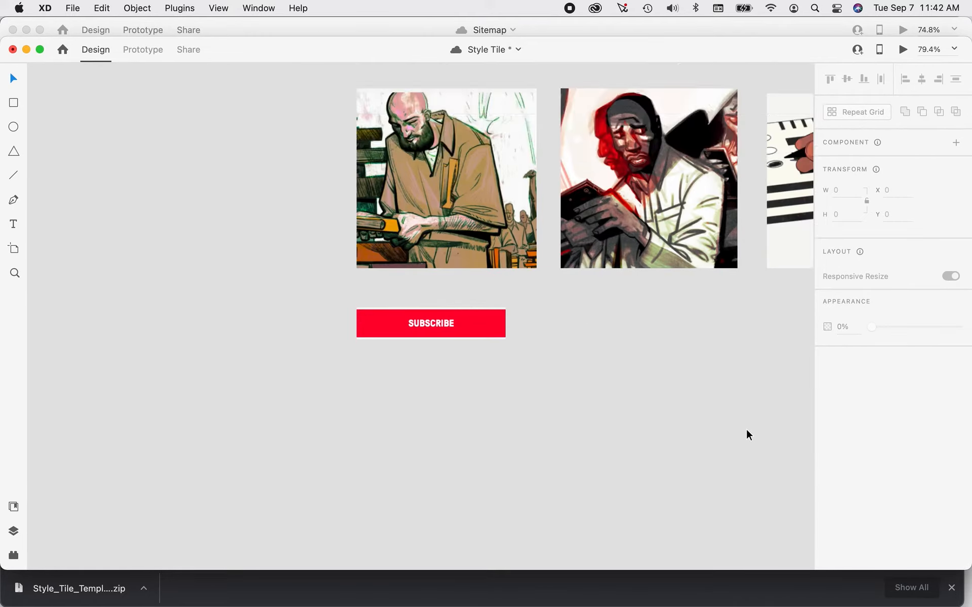
scroll(746, 426, "up", 17)
scroll(745, 427, "down", 4)
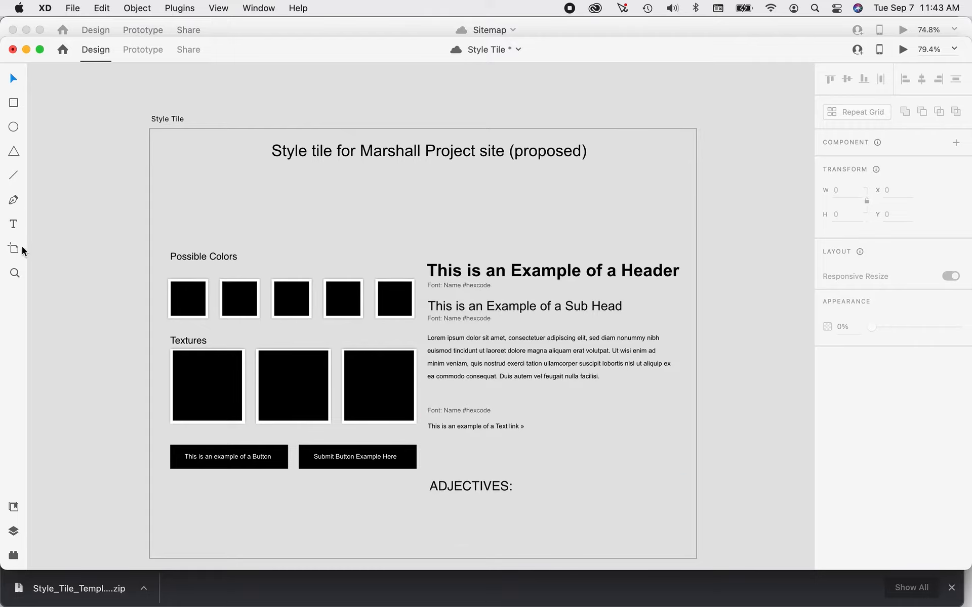
left_click(12, 226)
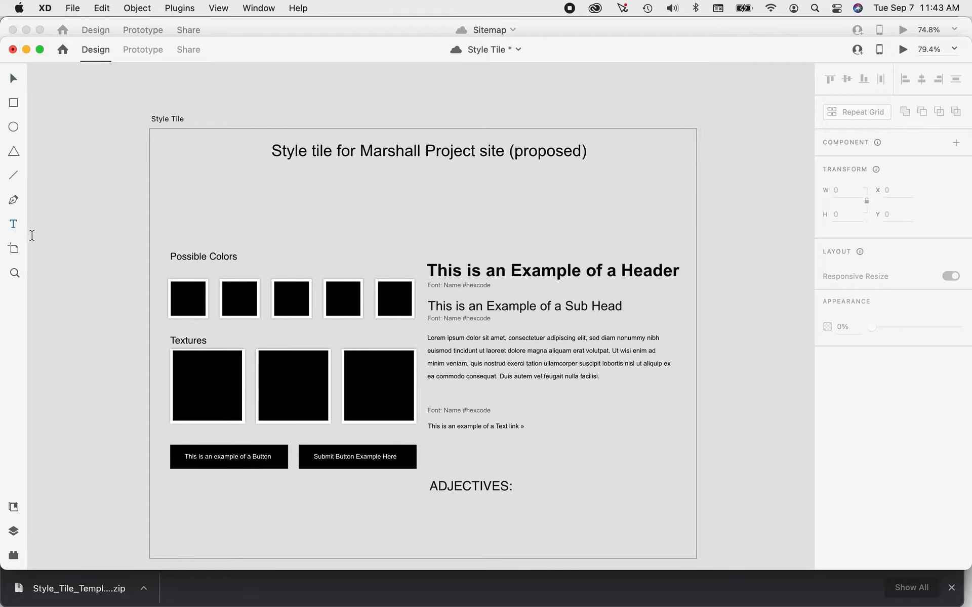
left_click(61, 277)
type("Courageous")
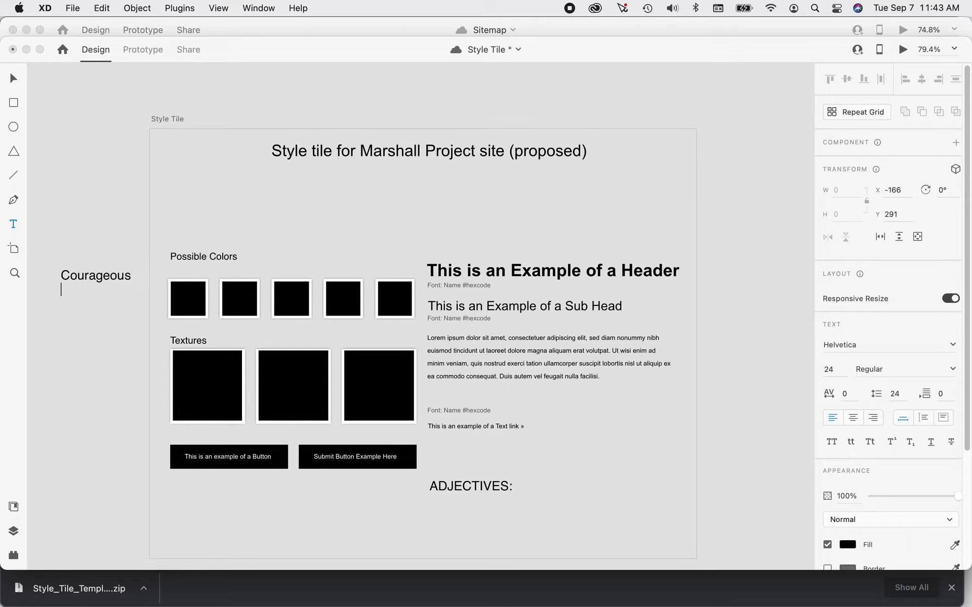
key("Return")
type("Honest")
key("Return")
type("Truthful")
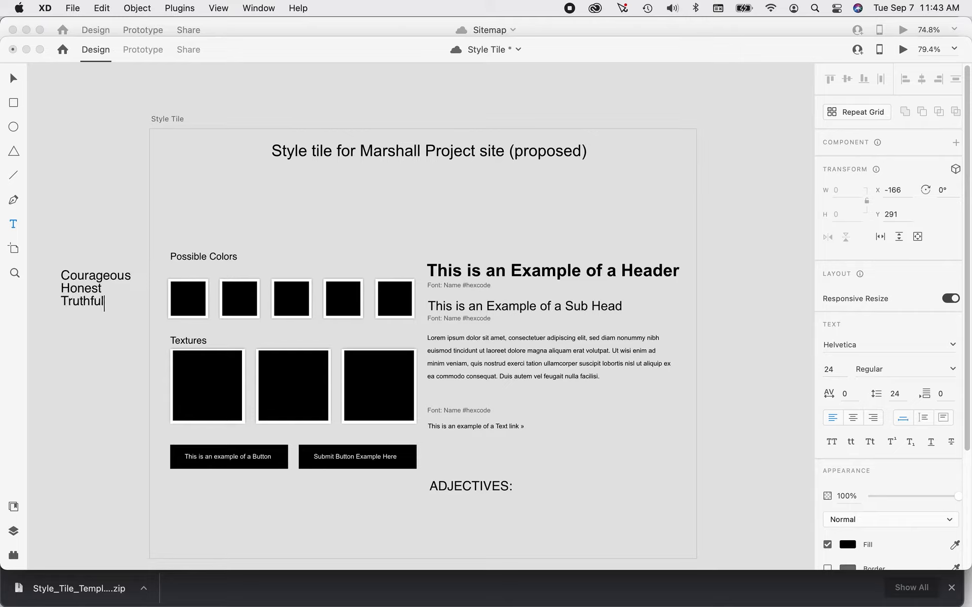
Add the lines Dedicated, Determined and Spirited to the adjective list and finish the text.
key("Return")
type("Dedicated ")
type("Determined")
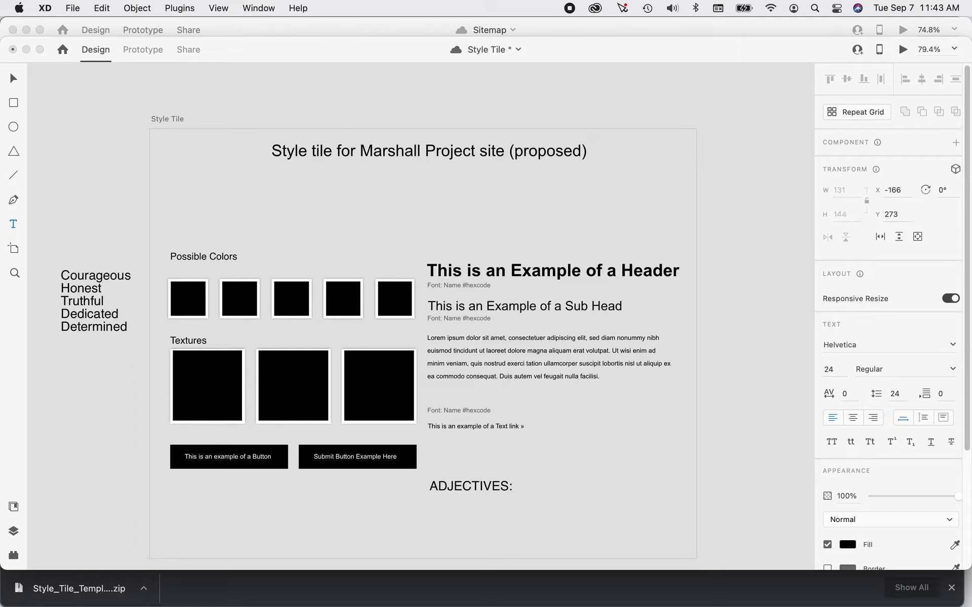
type("Spirited")
left_click(13, 78)
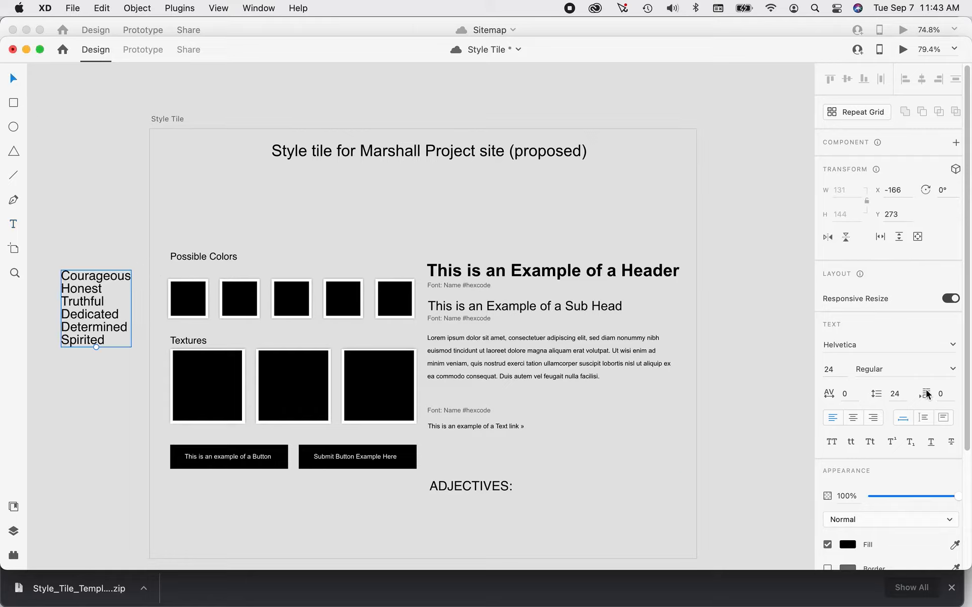
Set the adjective list's line spacing to 30 and place the list beside the "ADJECTIVES:" label on the artboard.
left_click(895, 394)
type("30")
key("Return")
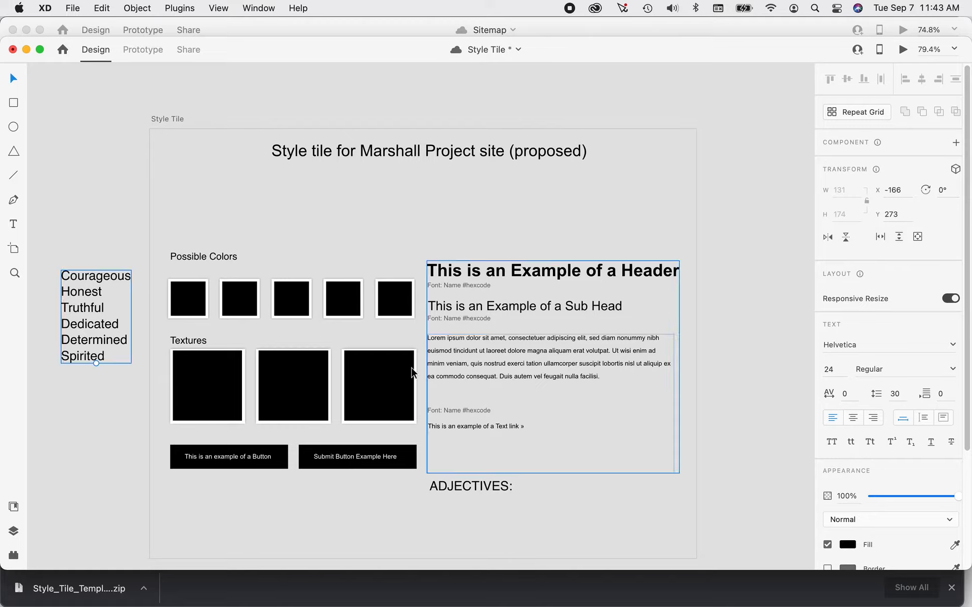
left_click_drag(87, 294, 551, 468)
left_click(749, 462)
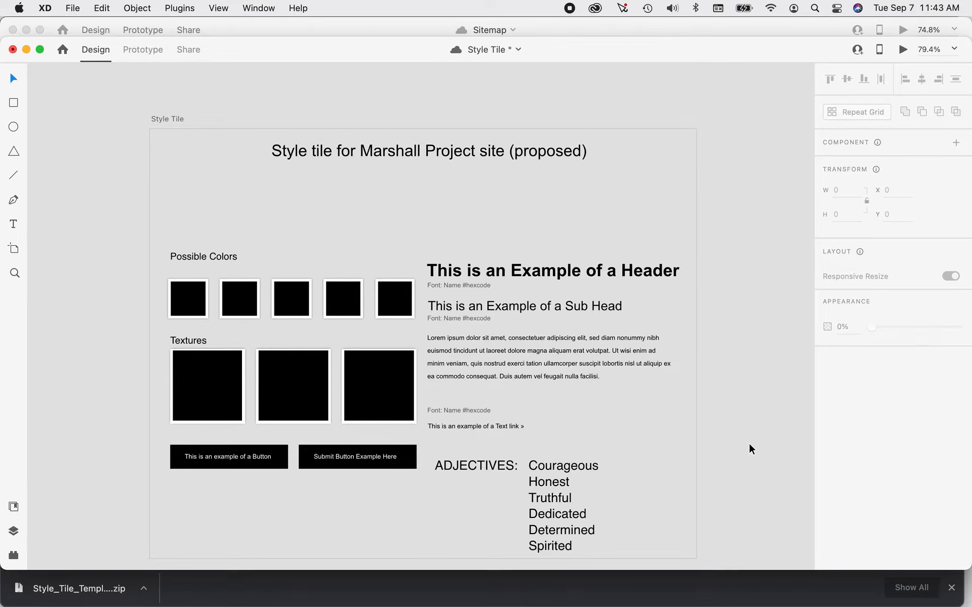
Switch to Chrome to review the assignment's grading rubric and the "courage" palettes on Adobe Color.
key("super+Tab")
key("super+Tab")
key("Tab")
key("super+Tab")
key("Tab")
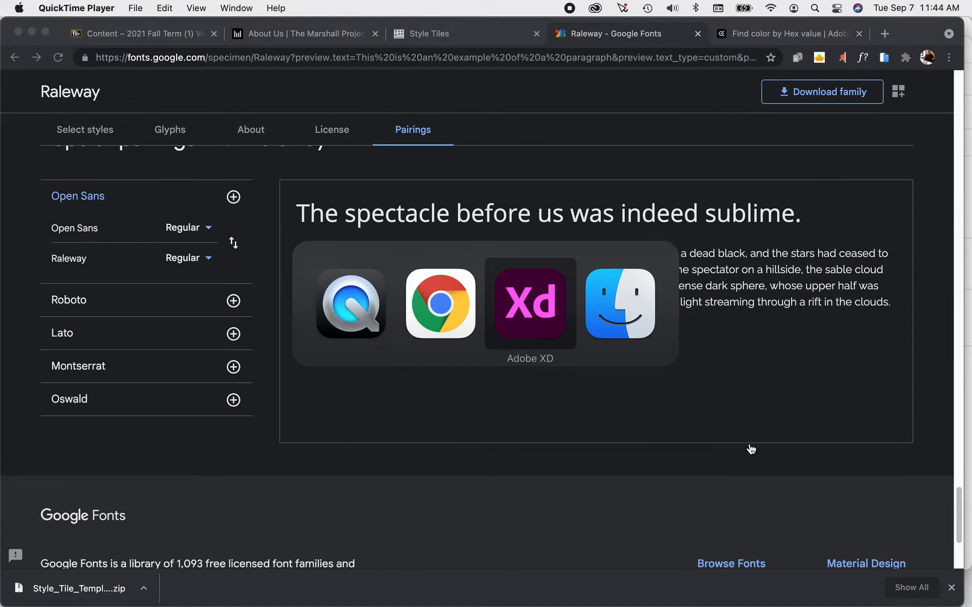
key("super+Tab")
key("super+shift+Tab")
key("super+shift+Tab")
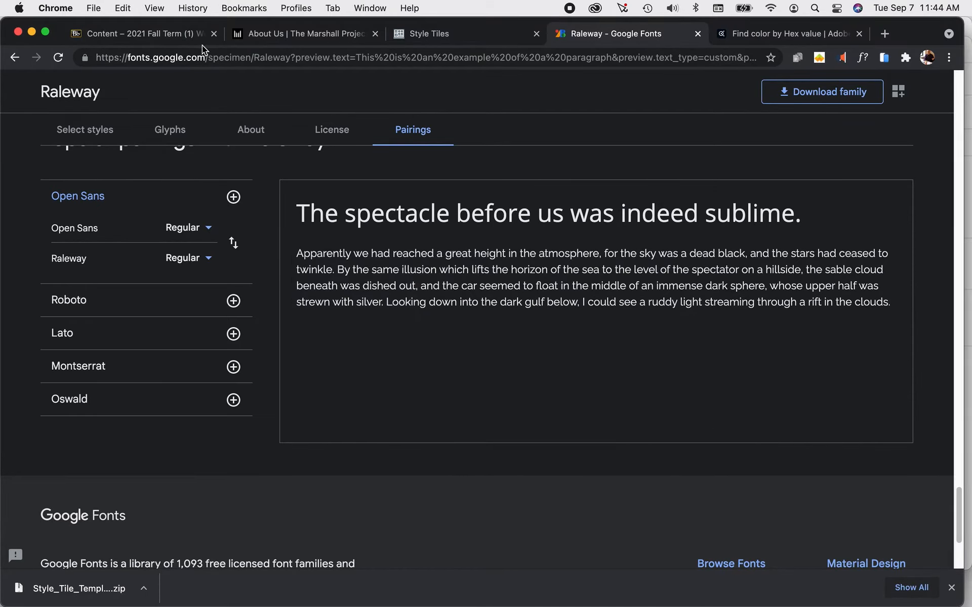
left_click(167, 33)
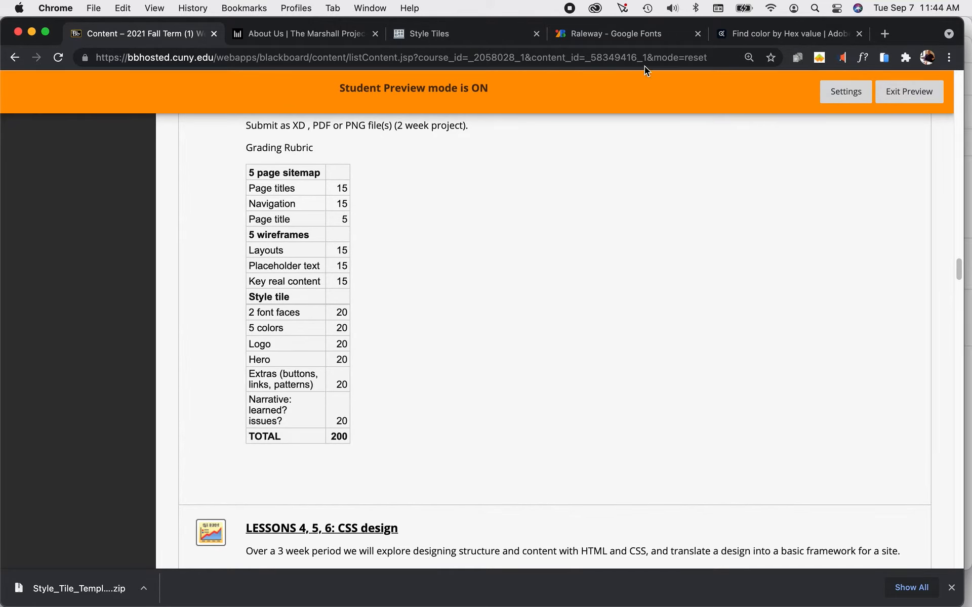
left_click(762, 38)
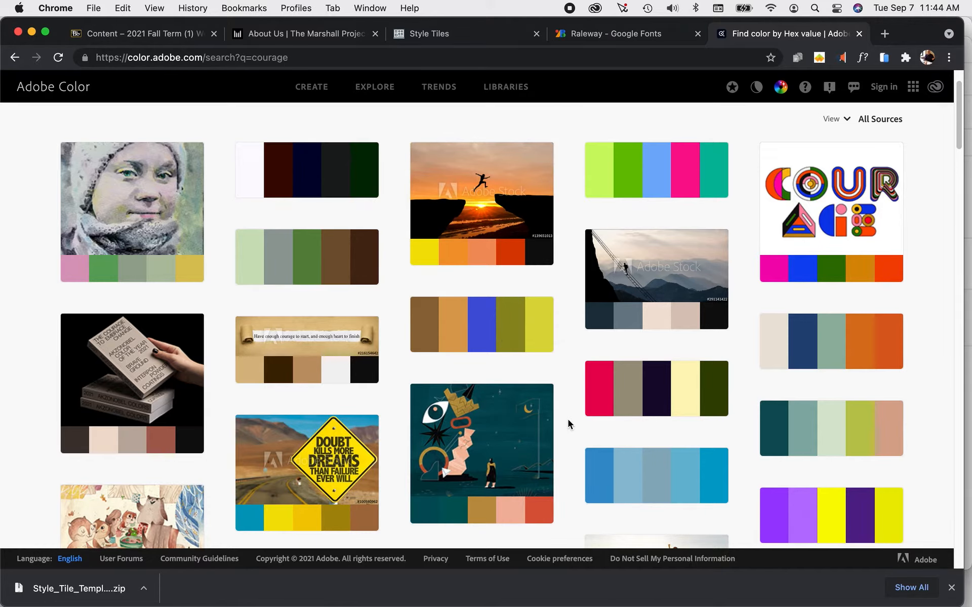
scroll(565, 405, "down", 1)
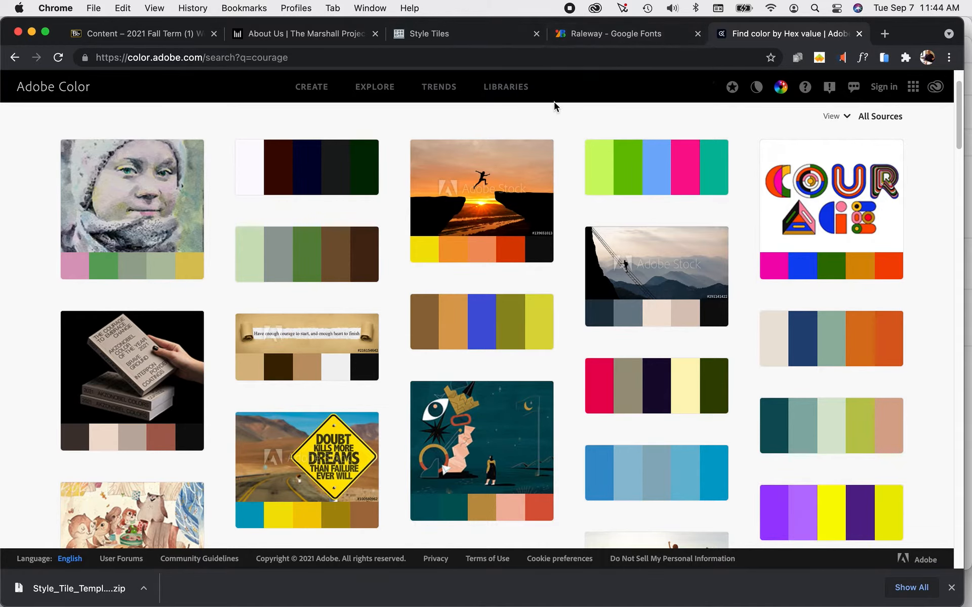
Switch to Adobe XD, scale down the five-color palette below the artboard and move it up near the Possible Colors section.
key("super+Tab")
key("super+Tab")
key("super+Tab")
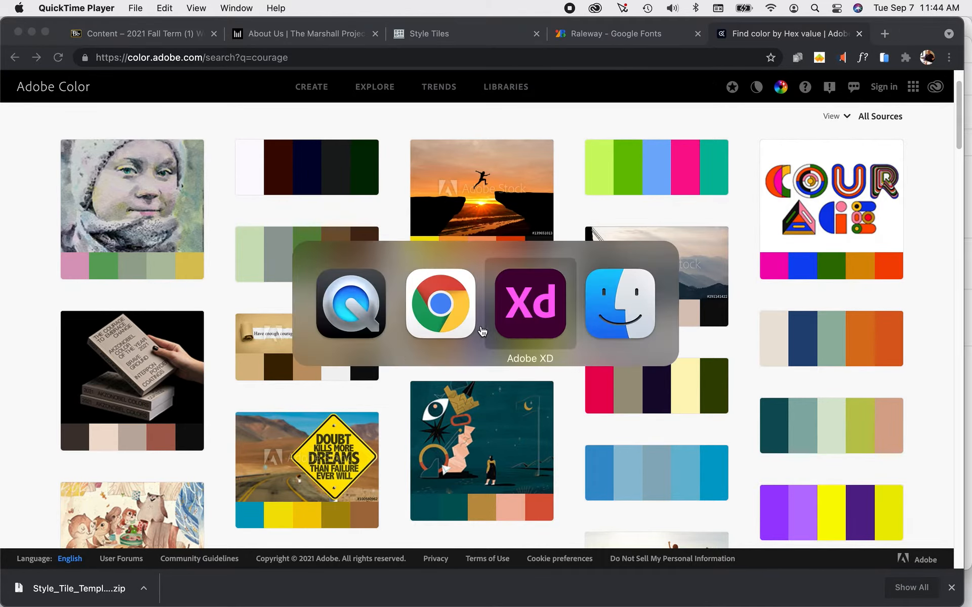
scroll(472, 331, "down", 5)
scroll(472, 332, "down", 10)
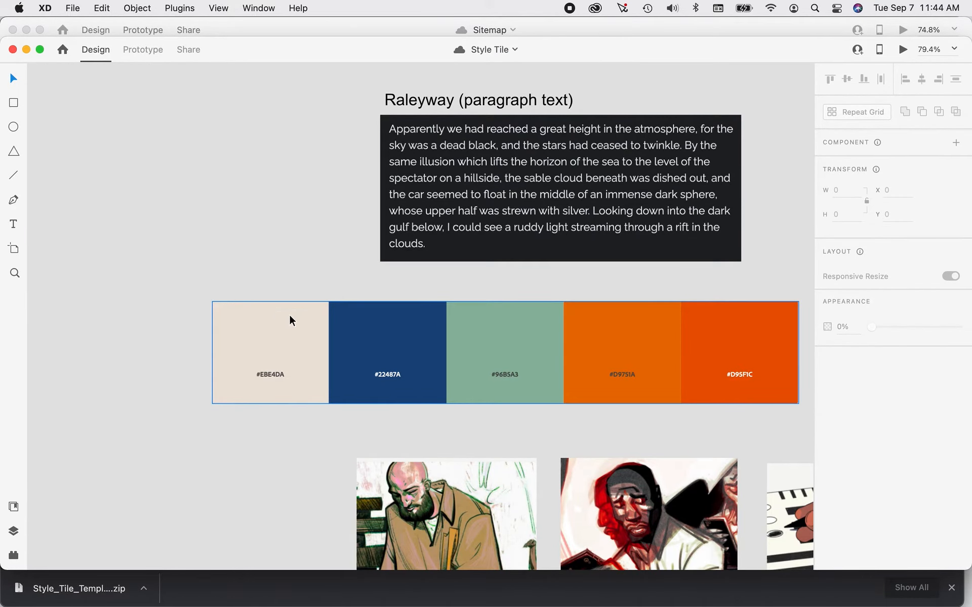
left_click(249, 327)
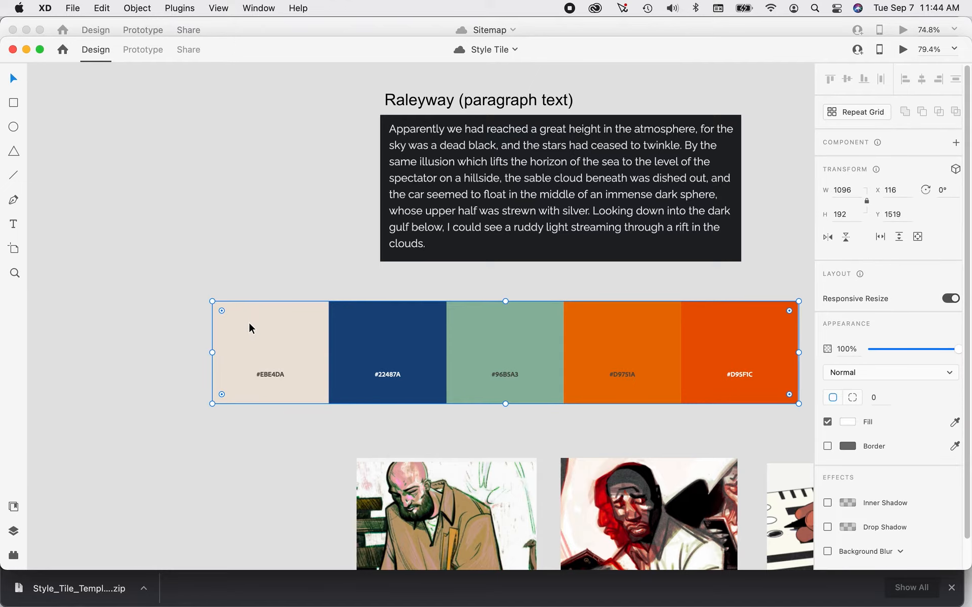
left_click_drag(210, 299, 342, 360)
left_click_drag(599, 386, 174, 136)
Delete the five black placeholder swatches under the Possible Colors heading.
left_click(209, 226)
left_click(231, 230, "shift")
left_click(302, 234, "shift")
left_click(345, 234, "shift")
left_click(384, 228, "shift")
key("Delete")
Fit the color palette between the Possible Colors and Textures headings at about 470 by 82.
left_click_drag(270, 142, 315, 224)
scroll(293, 232, "up", 5)
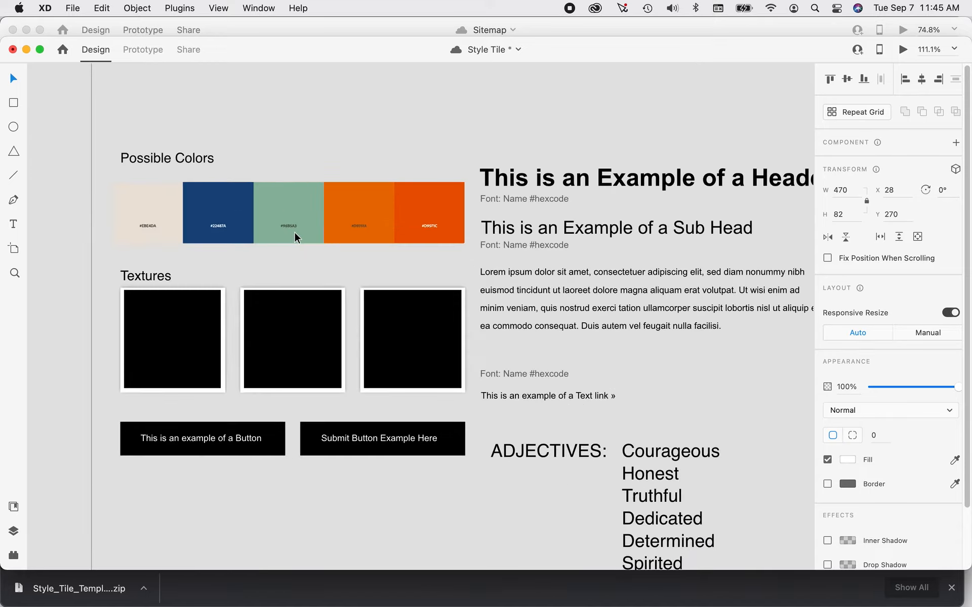
left_click_drag(230, 276, 248, 274)
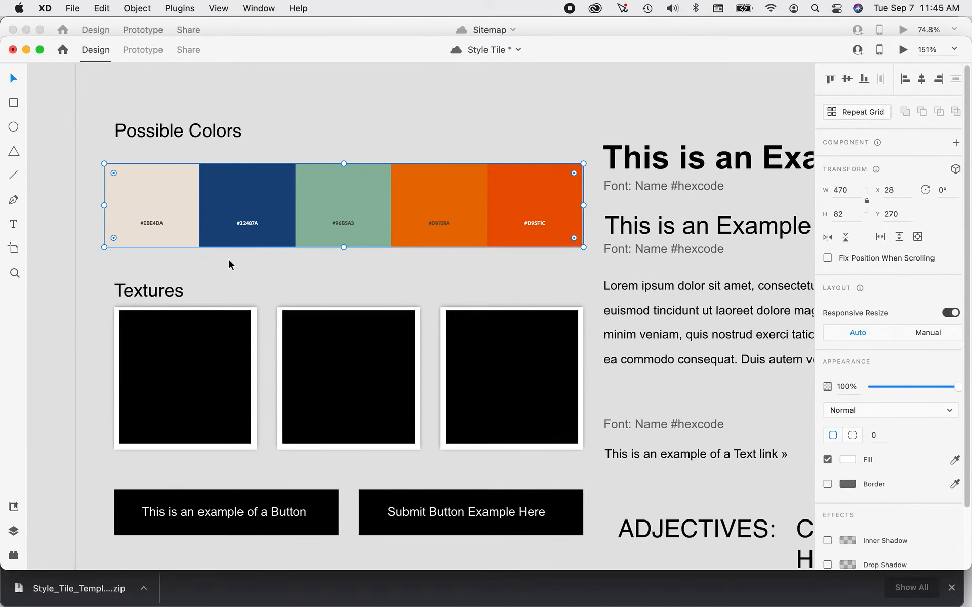
scroll(229, 251, "up", 1)
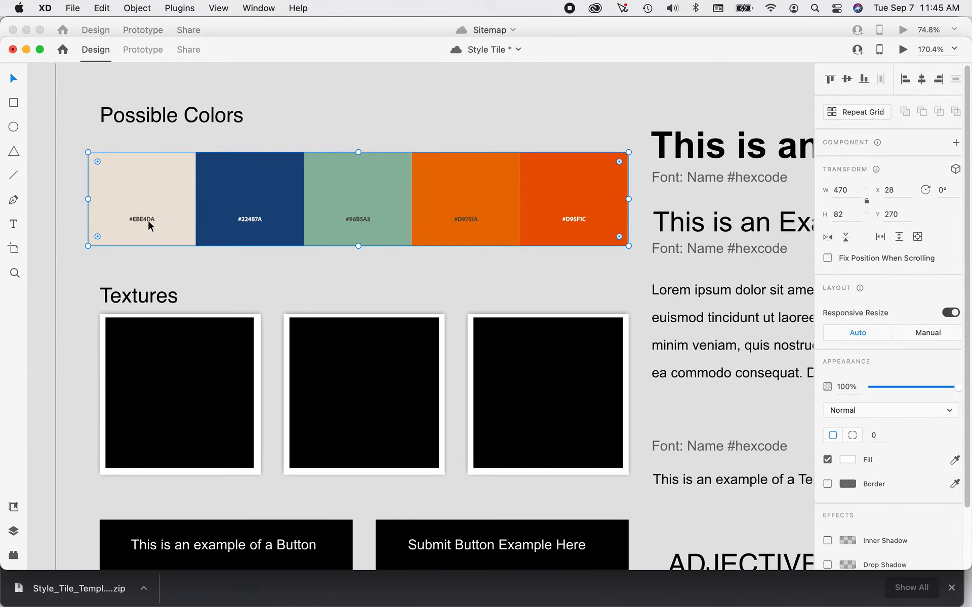
Align the Possible Colors heading with the palette's left edge and bring it down just above the swatches.
left_click(277, 115)
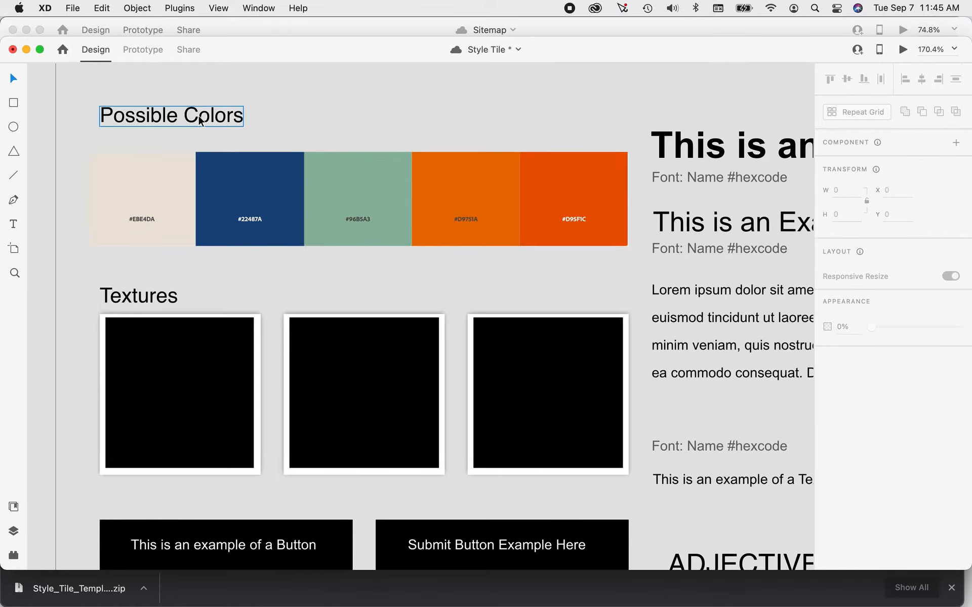
left_click_drag(200, 121, 190, 118)
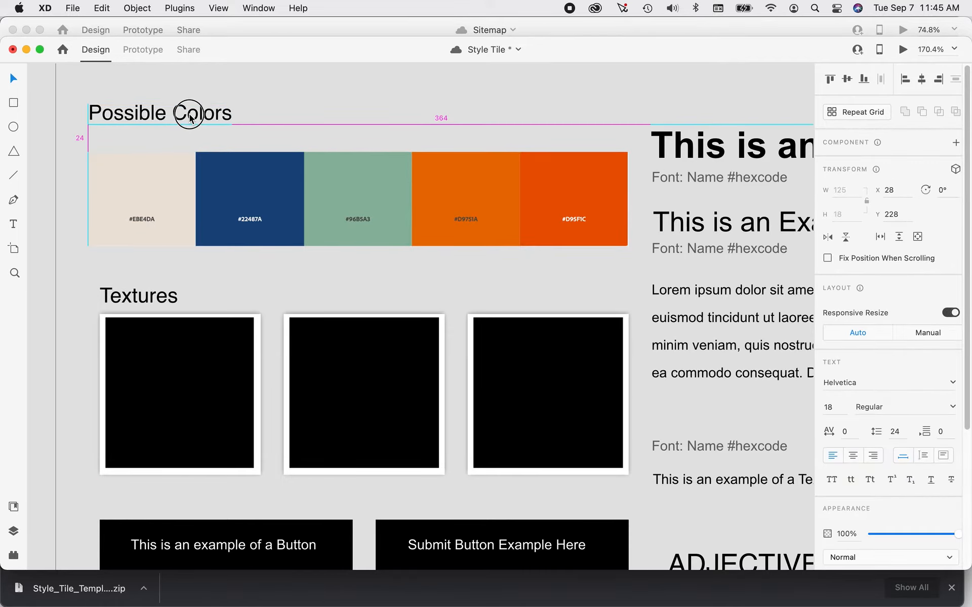
left_click(254, 92)
left_click_drag(221, 113, 222, 130)
left_click(249, 100)
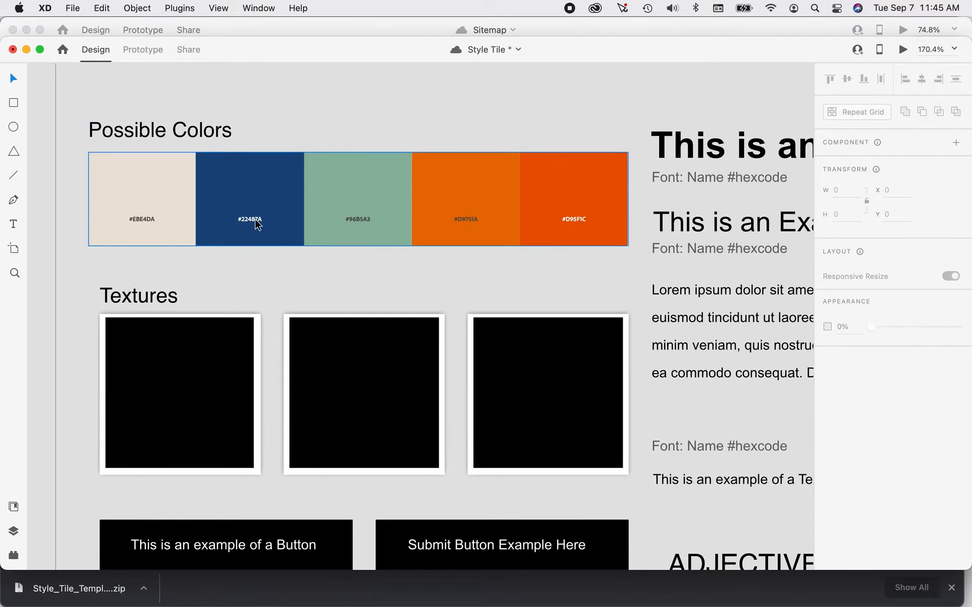
Fill the "This is an example of a Button" box with the red-orange #D95F1C sampled from the palette's last swatch.
scroll(581, 230, "down", 2)
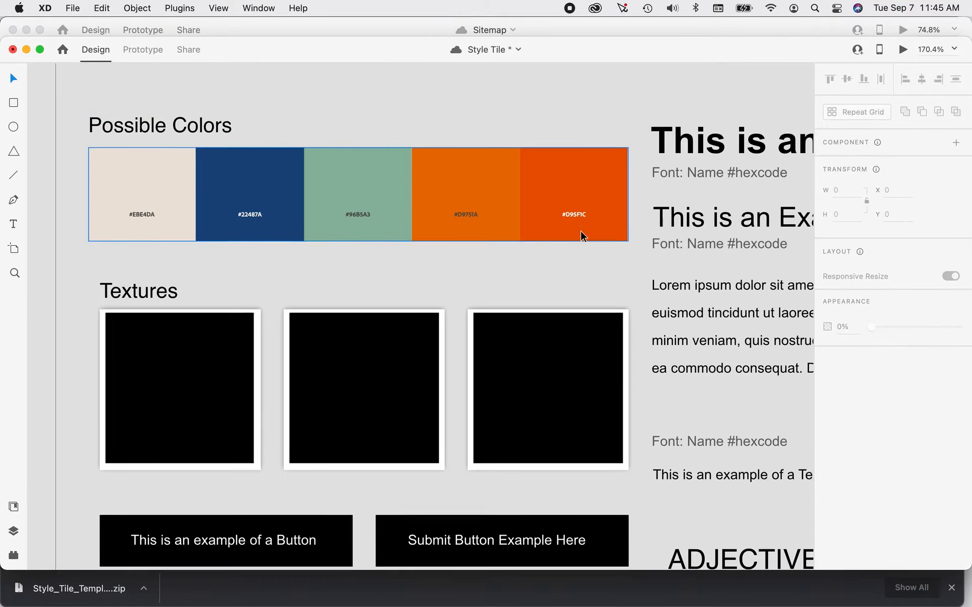
scroll(580, 233, "down", 2)
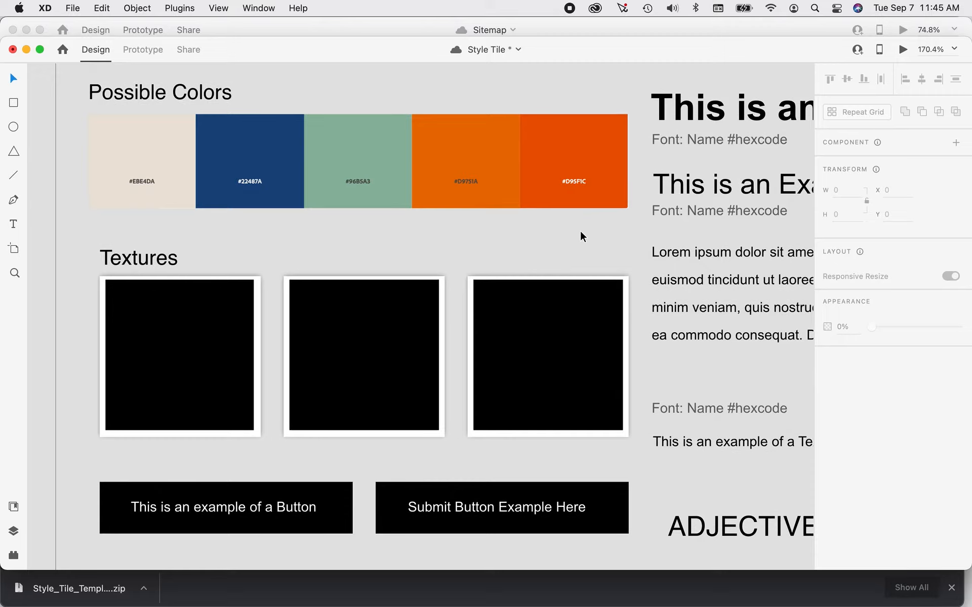
left_click(353, 509)
double_click(348, 508)
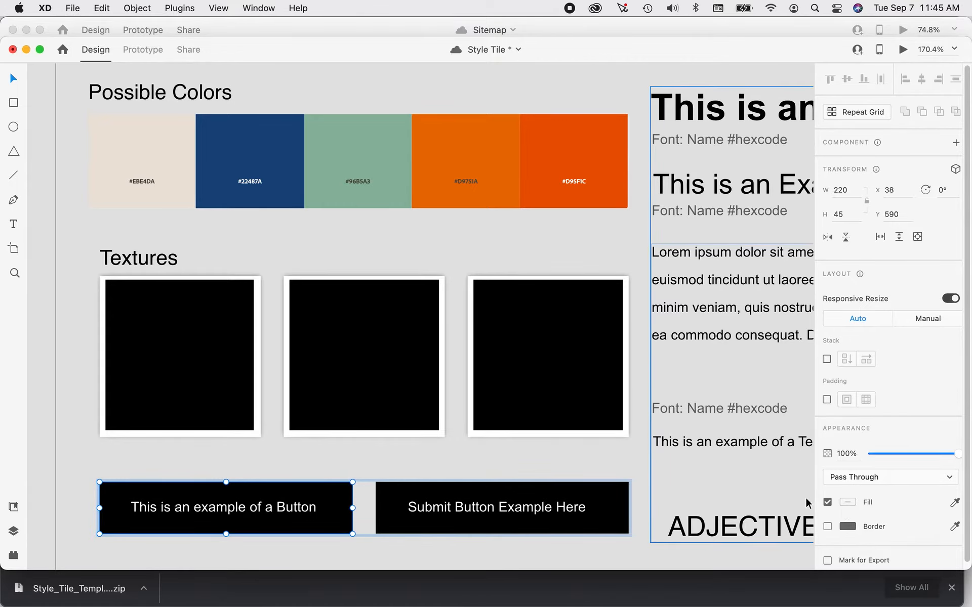
left_click(847, 503)
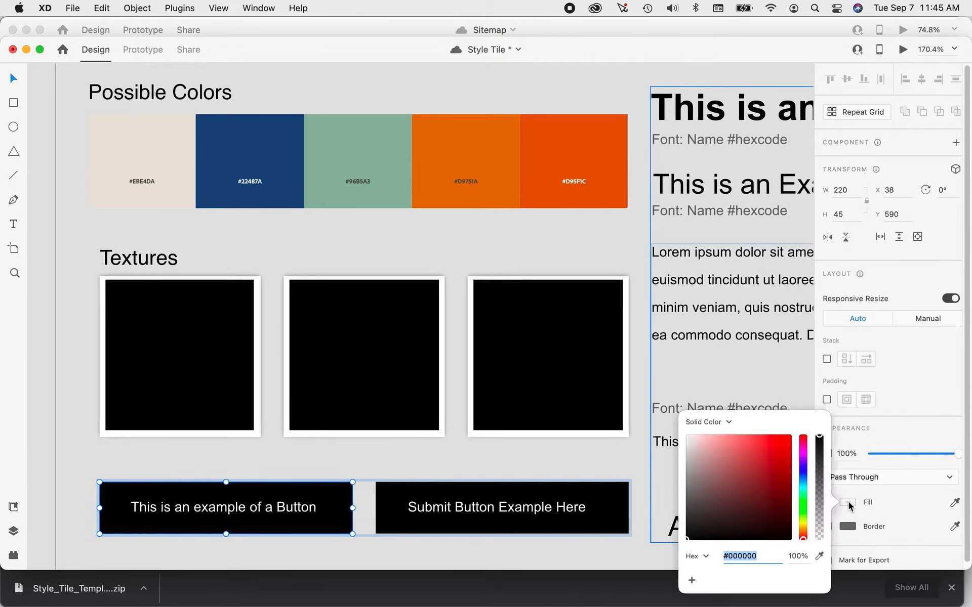
left_click(820, 557)
left_click(584, 152)
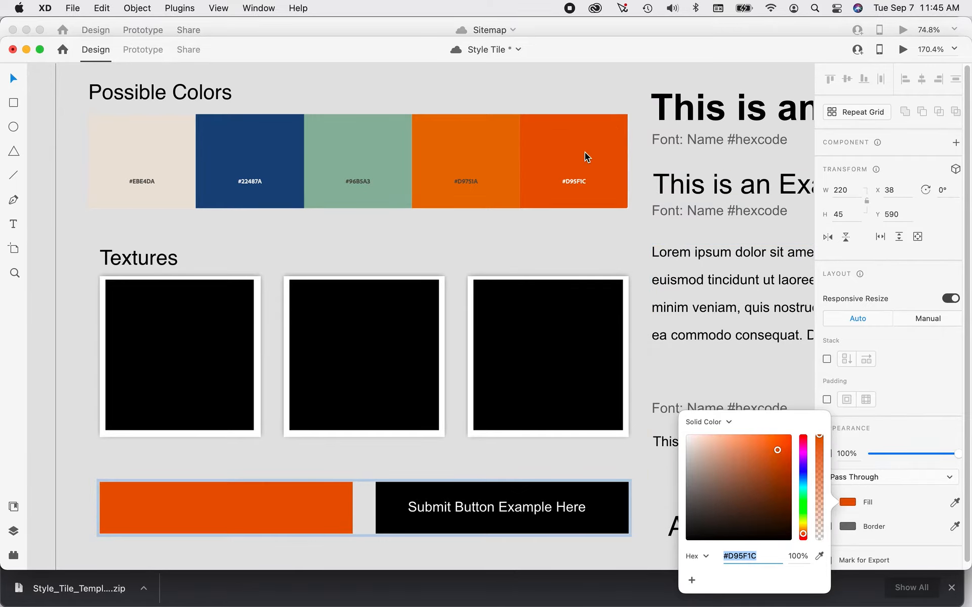
left_click(13, 79)
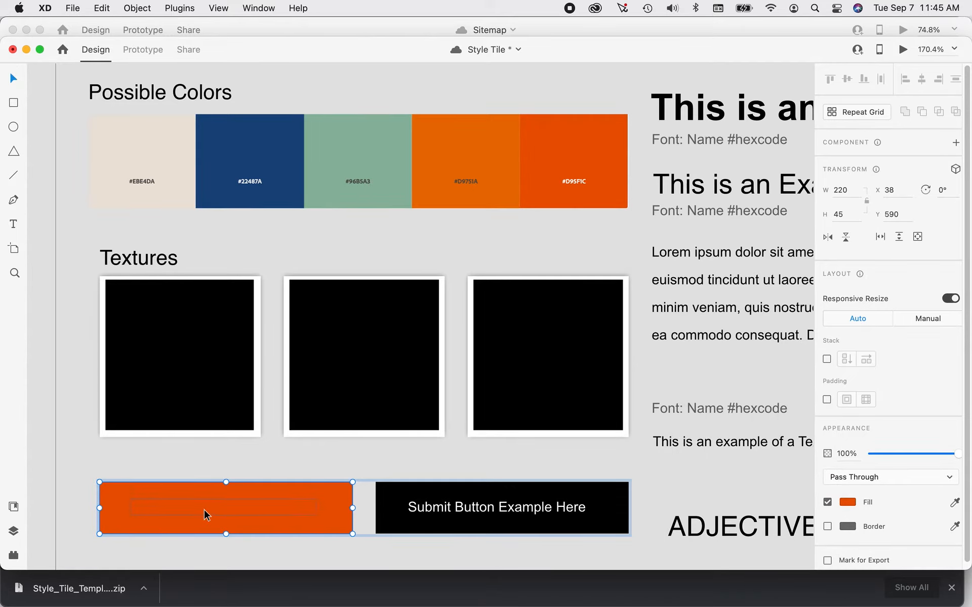
left_click(847, 502)
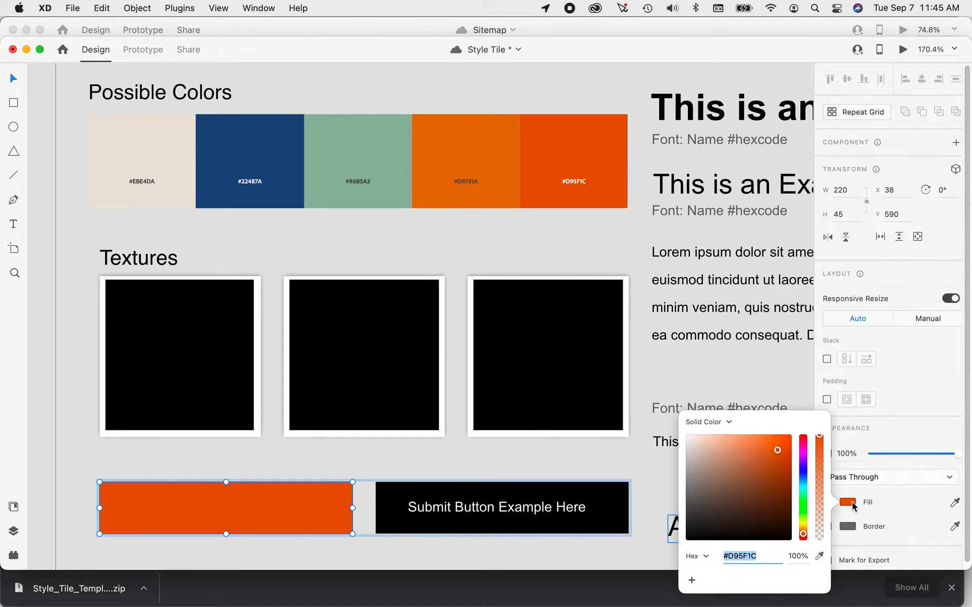
left_click(687, 436)
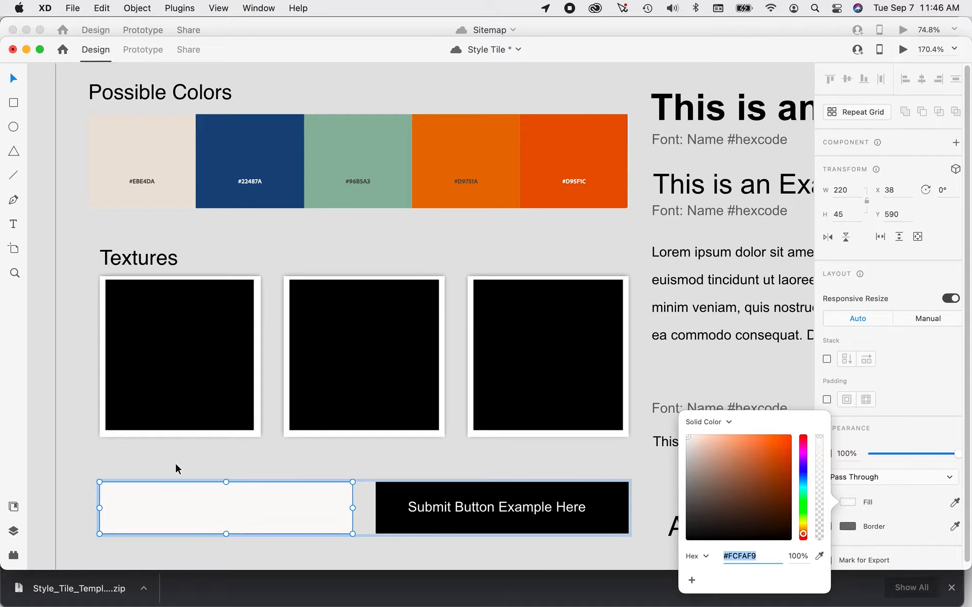
left_click(71, 429)
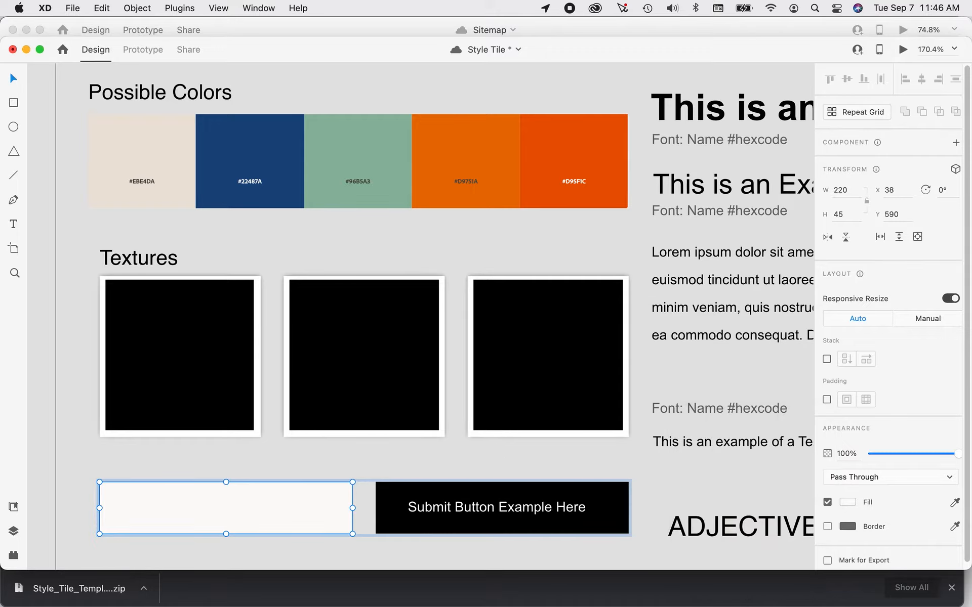
left_click(71, 428)
key("super+z")
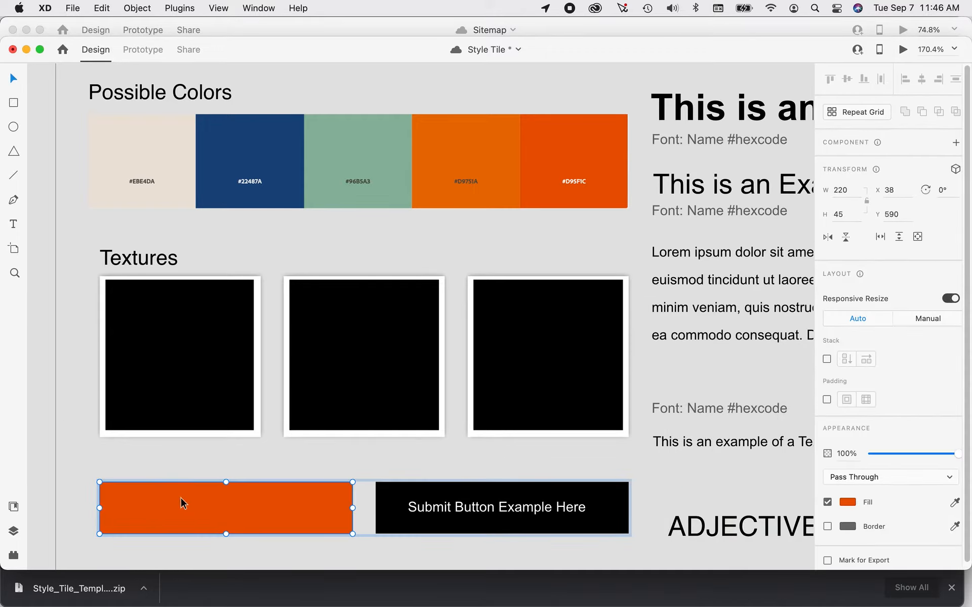
Set only the label text of the red-orange button to near-white #FDFCFC.
double_click(206, 514)
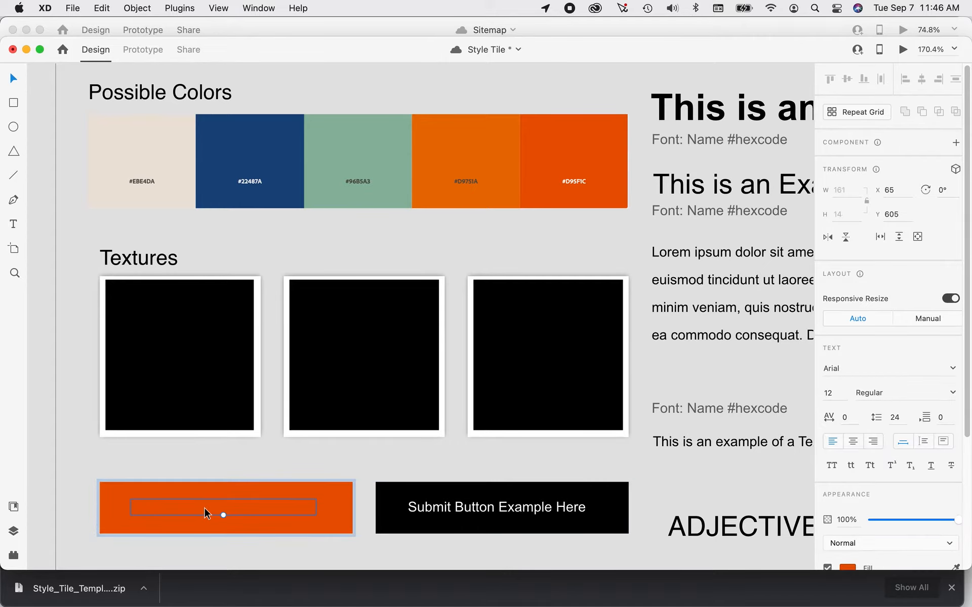
scroll(870, 550, "down", 1)
left_click(847, 538)
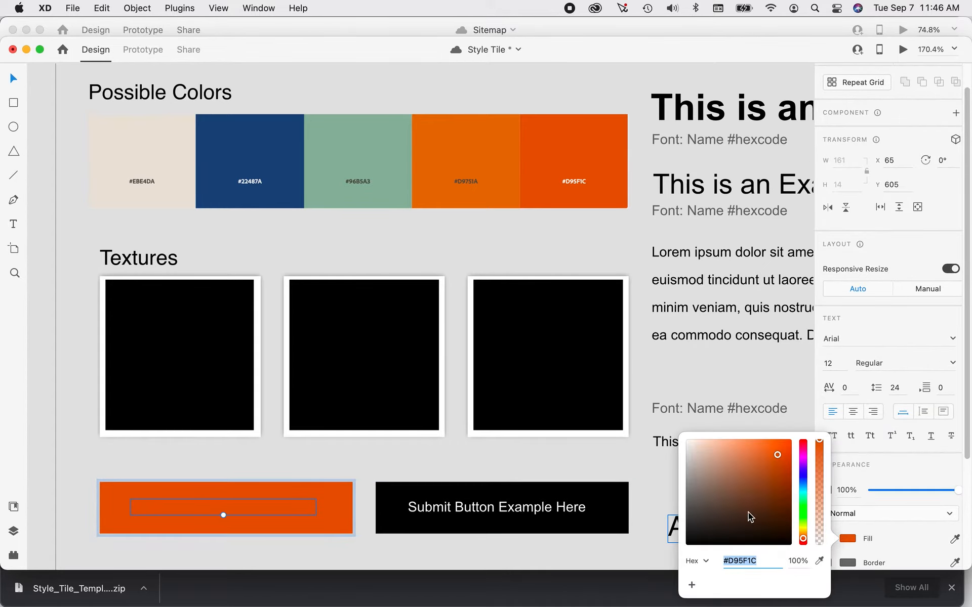
left_click(687, 441)
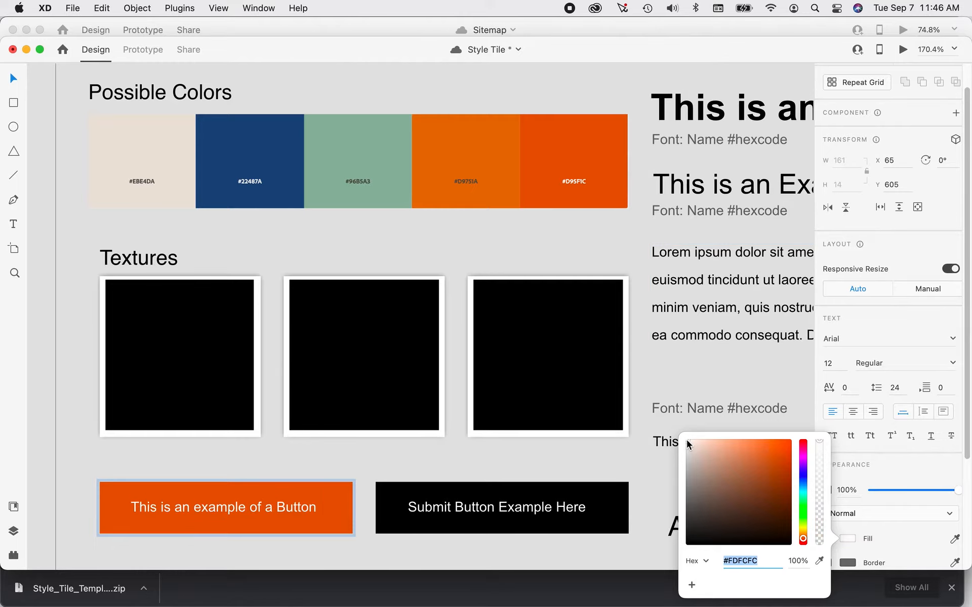
left_click(550, 452)
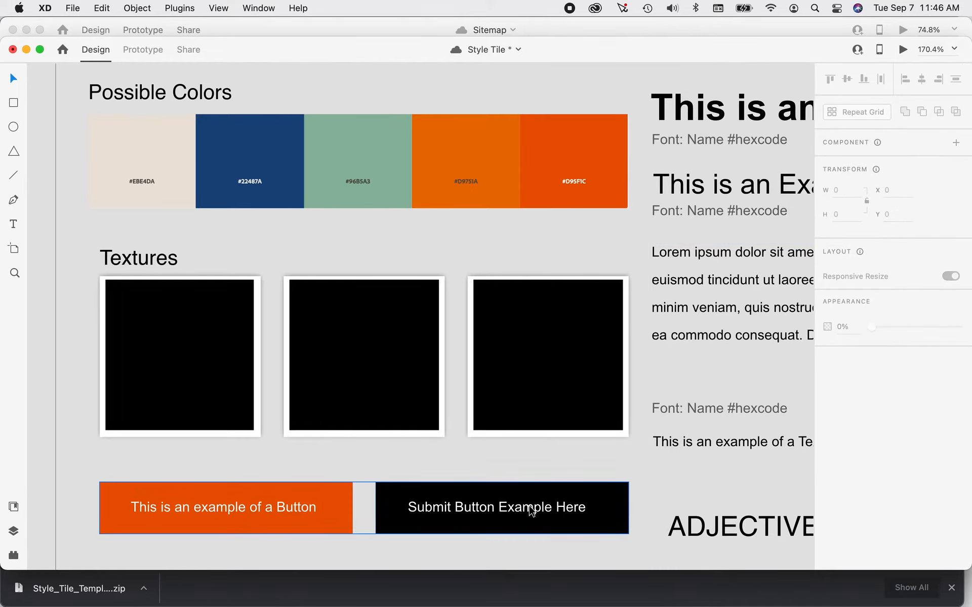
Fill the "Submit Button Example Here" button with the dark blue #24487A sampled from the palette's second swatch.
left_click(532, 511)
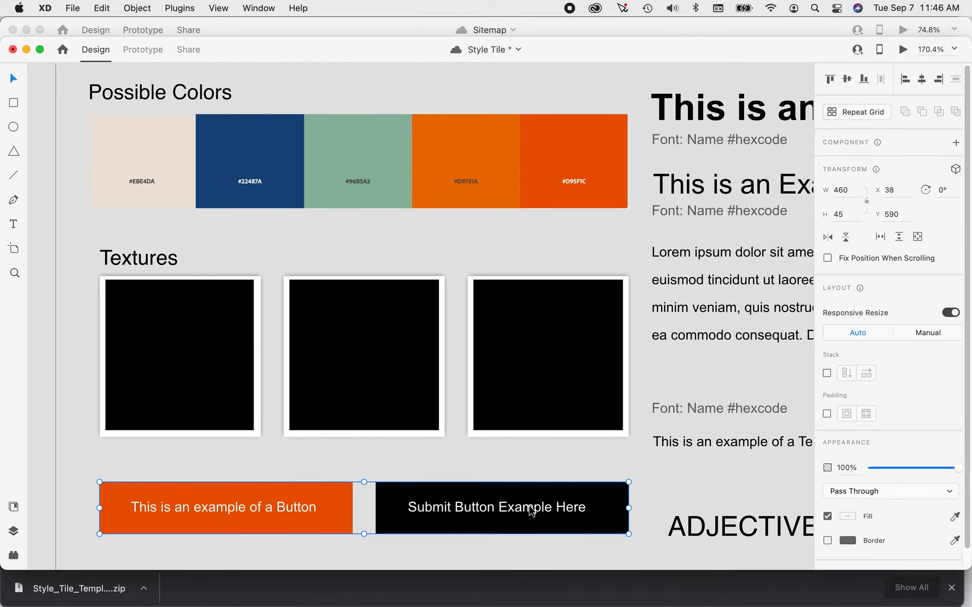
double_click(610, 497)
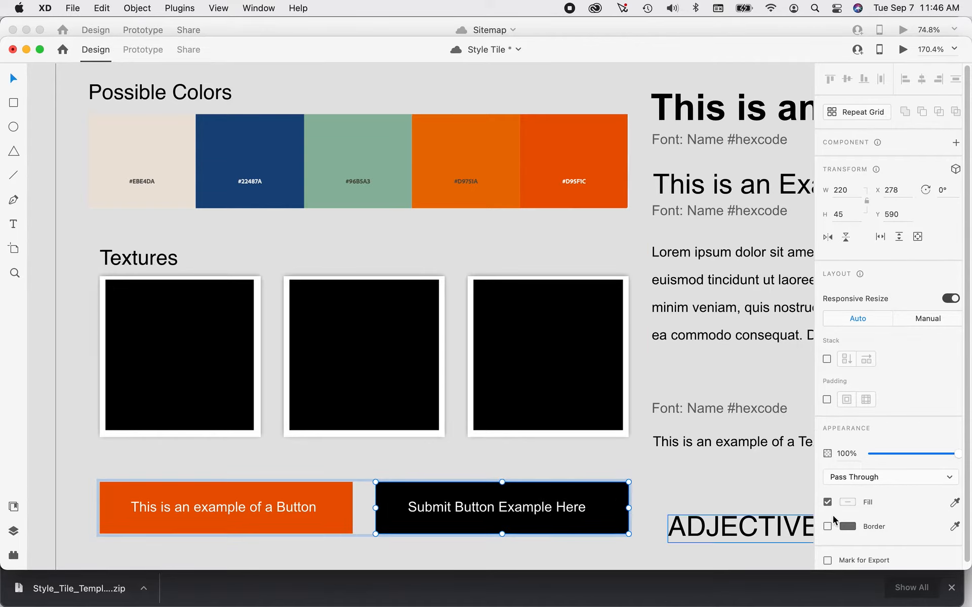
left_click(853, 504)
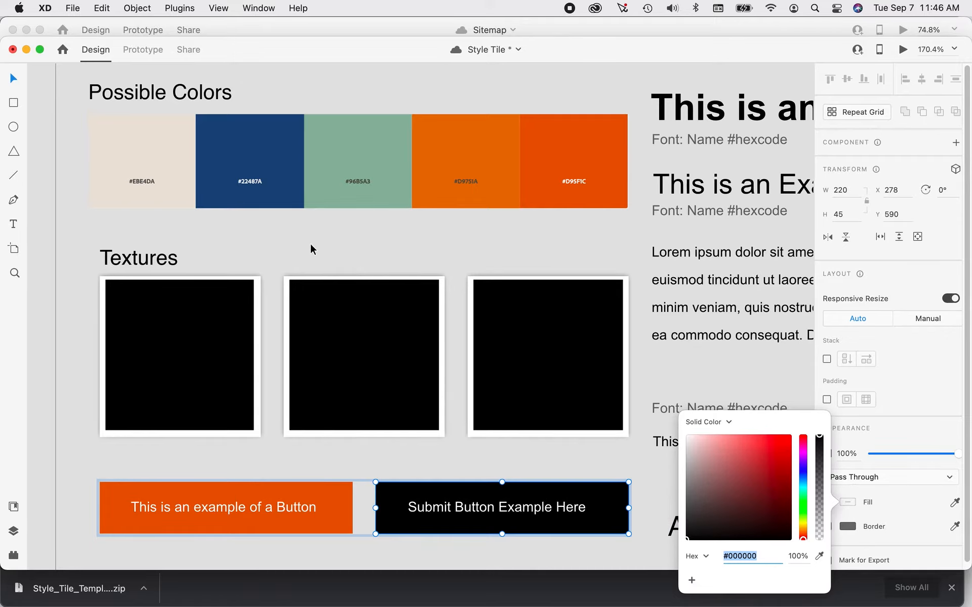
left_click(819, 557)
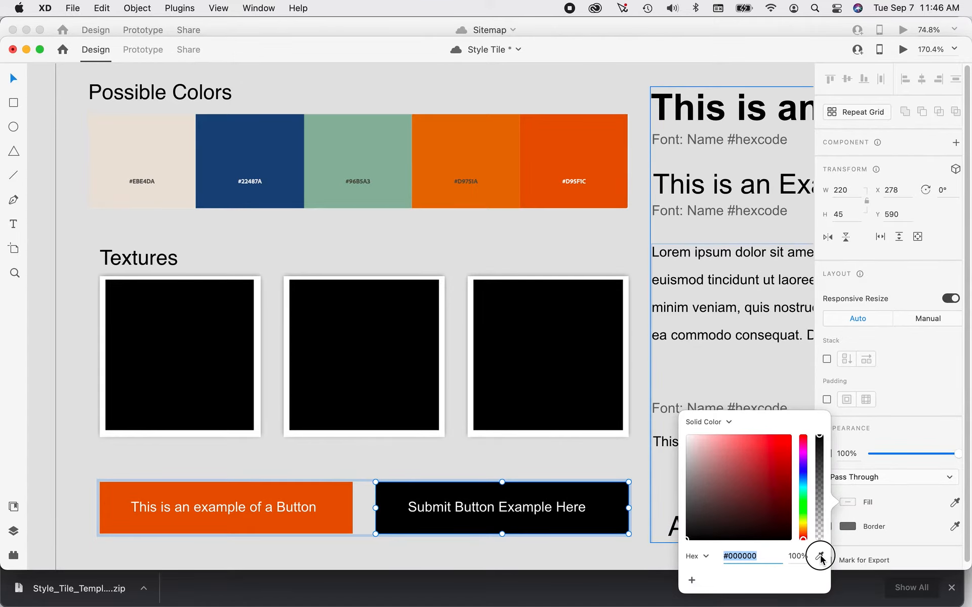
left_click(289, 145)
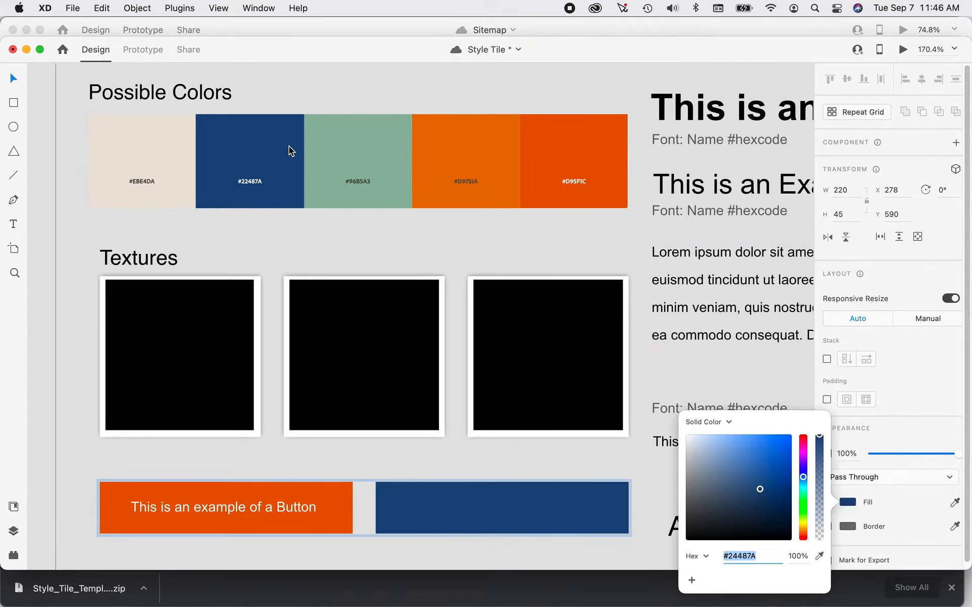
left_click(632, 475)
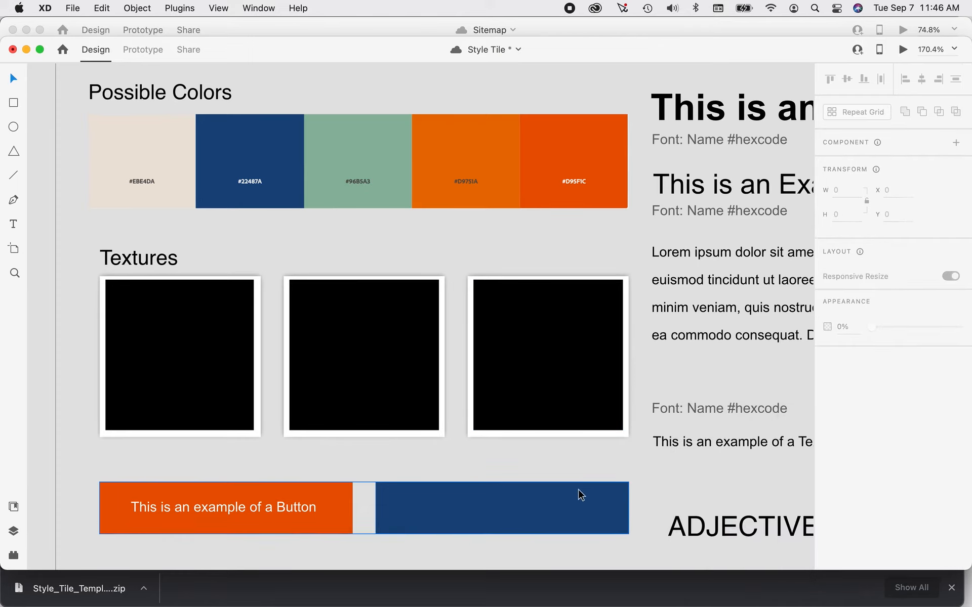
double_click(516, 515)
left_click(513, 511)
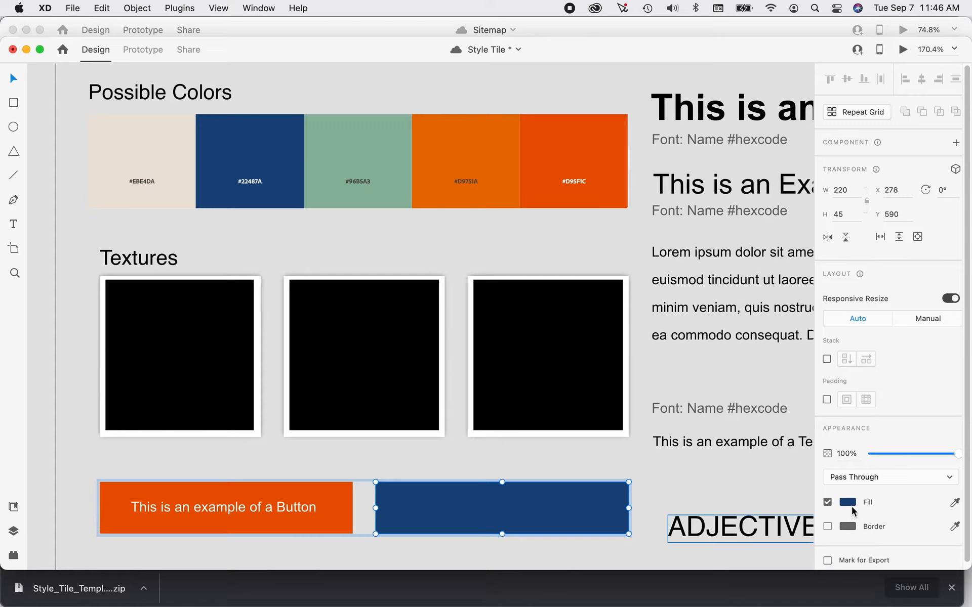
left_click(848, 503)
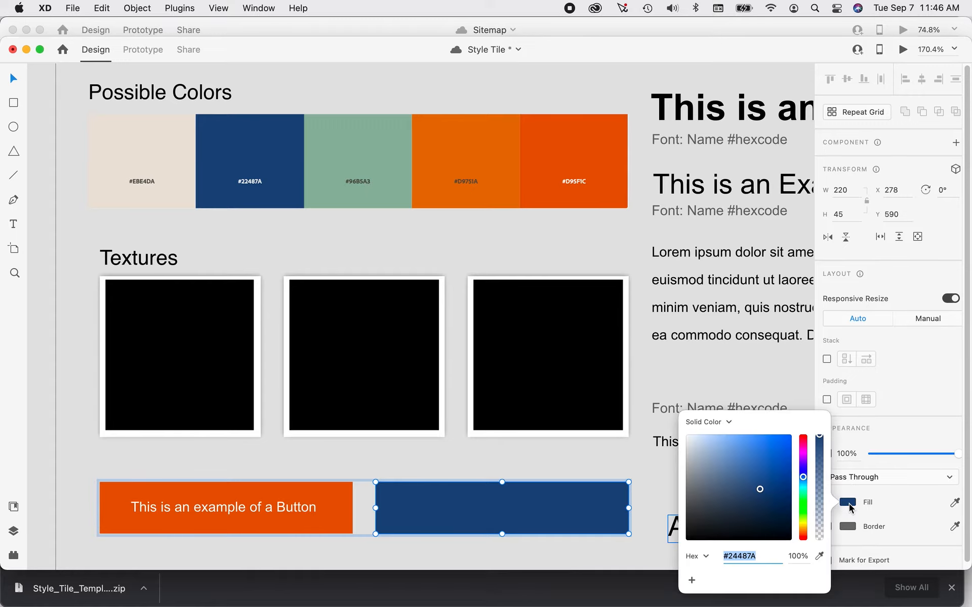
left_click(687, 435)
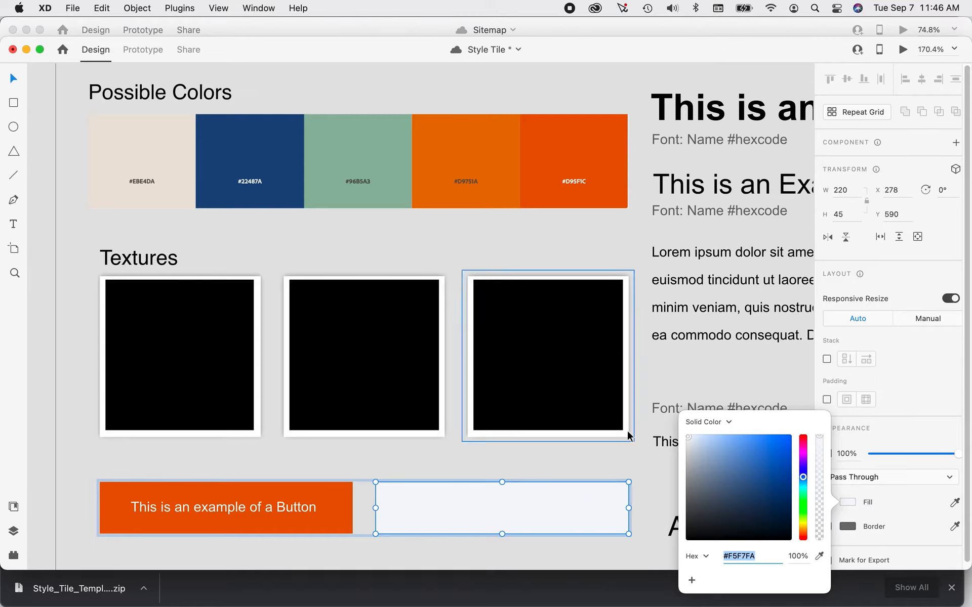
left_click(630, 446)
left_click(627, 458)
left_click(539, 509)
double_click(539, 508)
key("super+alt+v")
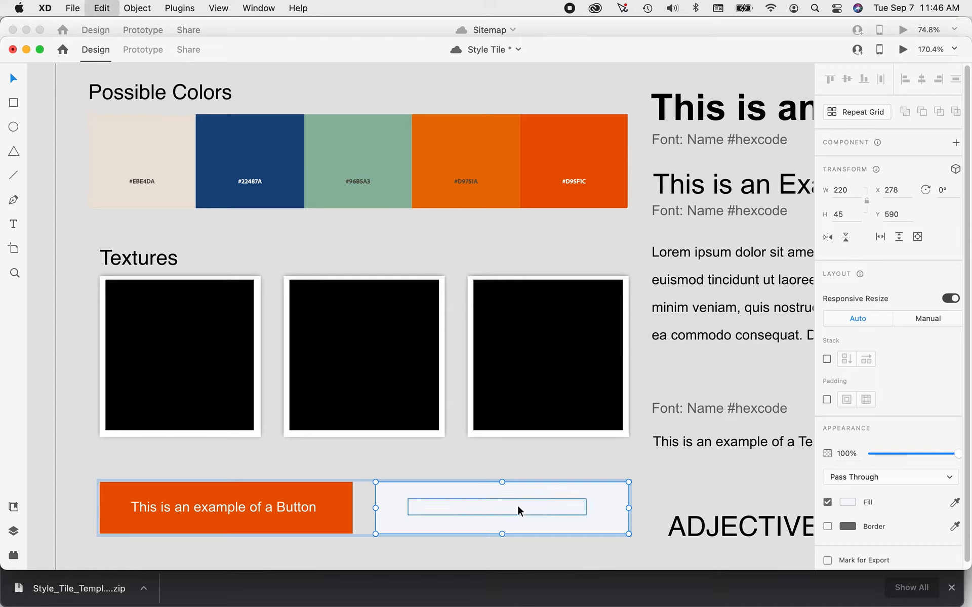
Set only the label text inside the dark blue submit button to near-white.
left_click(518, 506)
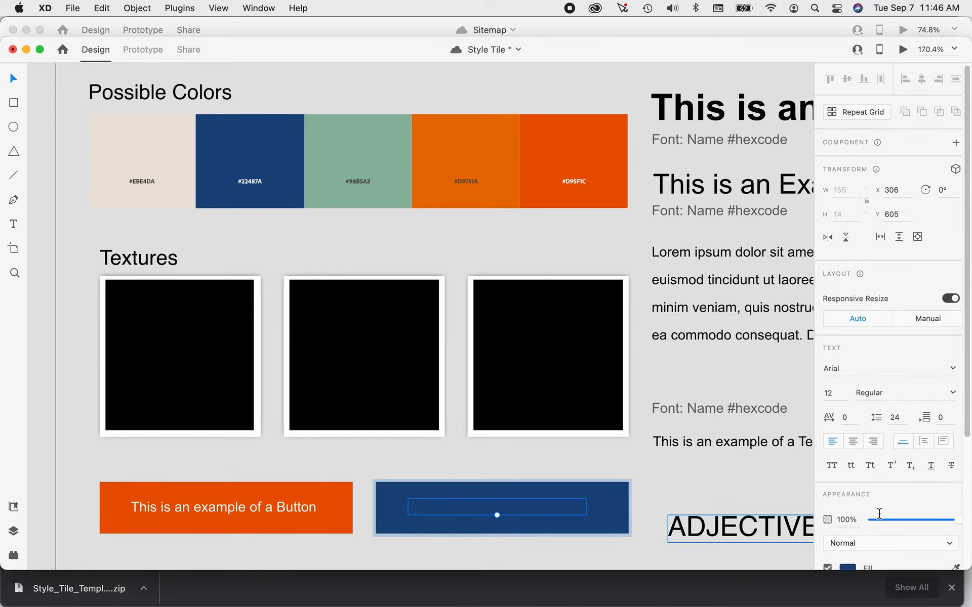
scroll(883, 533, "down", 1)
left_click(848, 543)
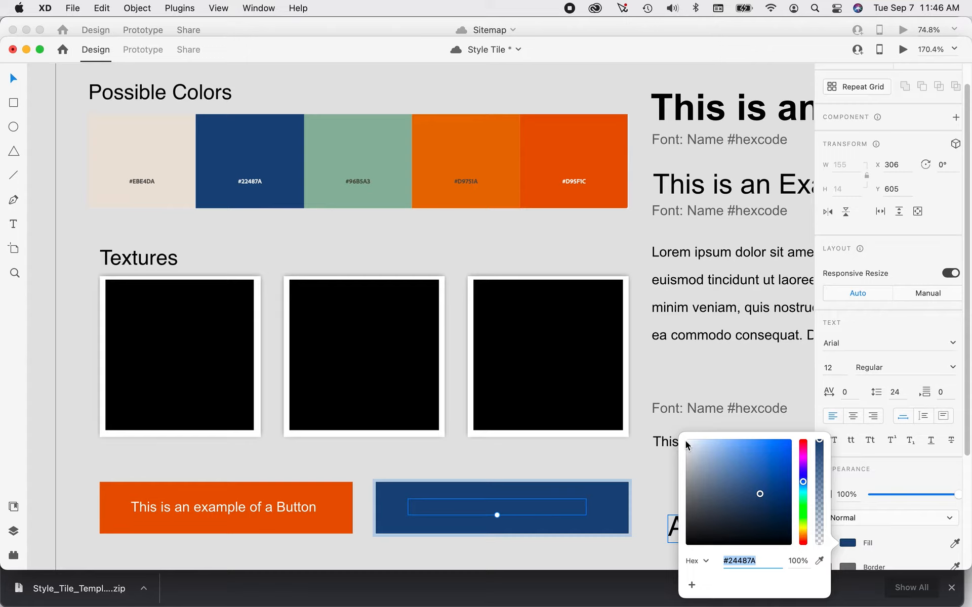
left_click(686, 442)
left_click(631, 457)
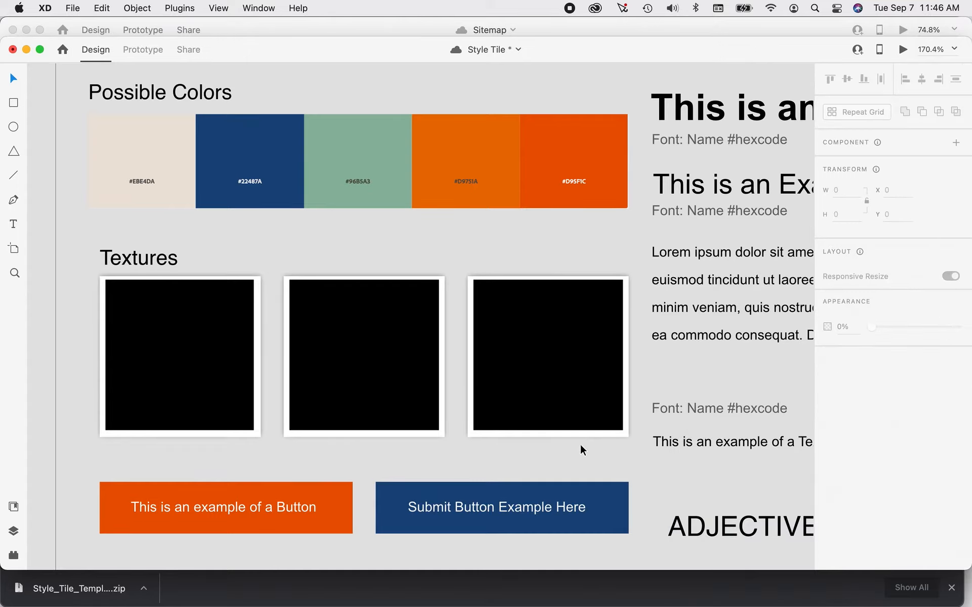
Examine the layout and appearance properties available for the two-button group and for the submit button alone.
left_click(345, 489)
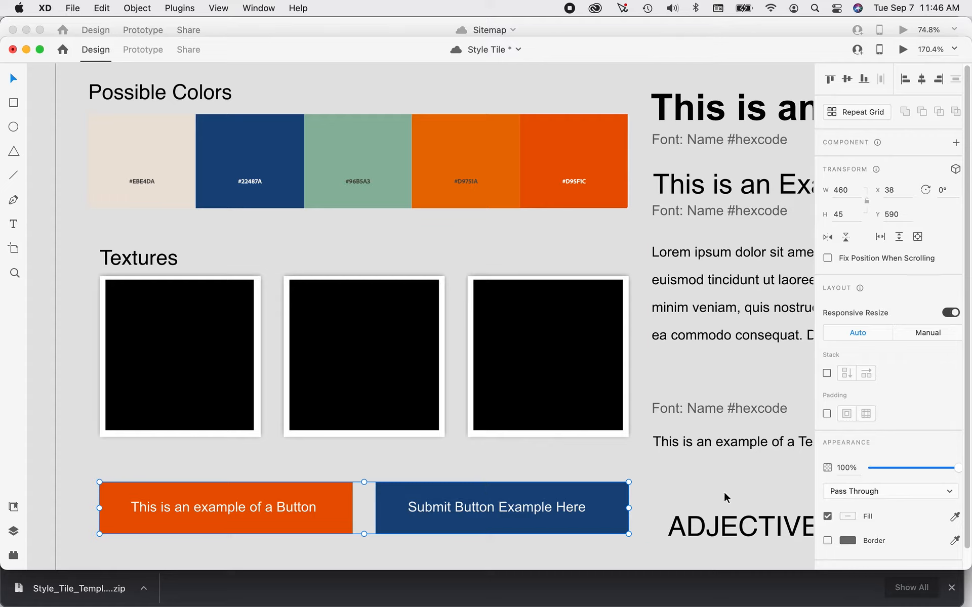
scroll(887, 476, "down", 1)
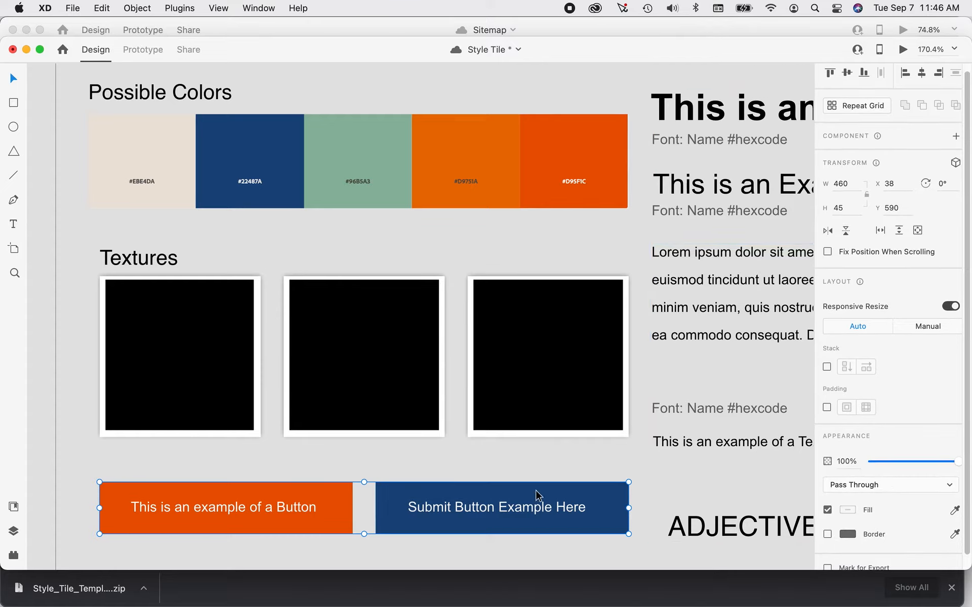
left_click(579, 461)
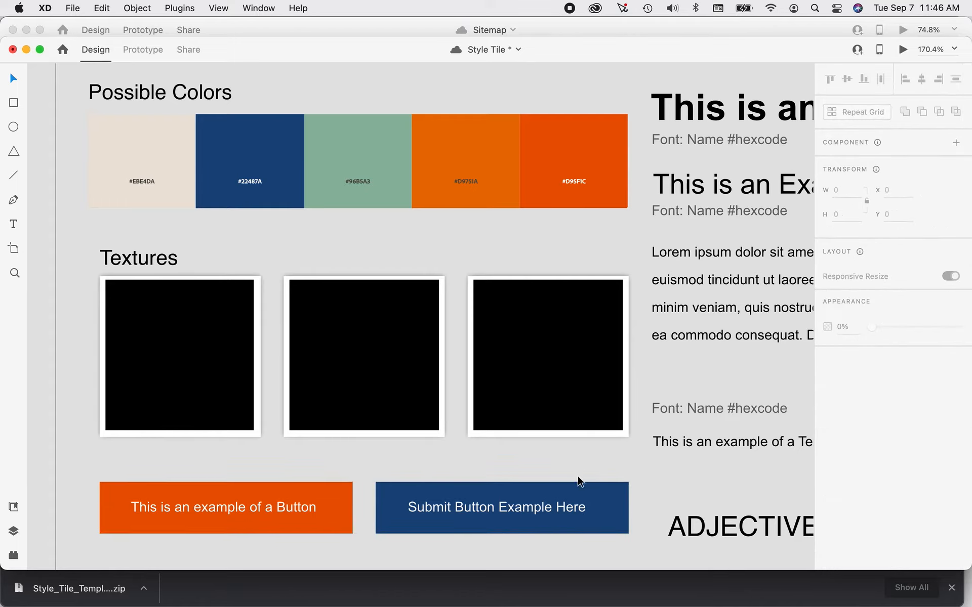
left_click(587, 494)
double_click(586, 491)
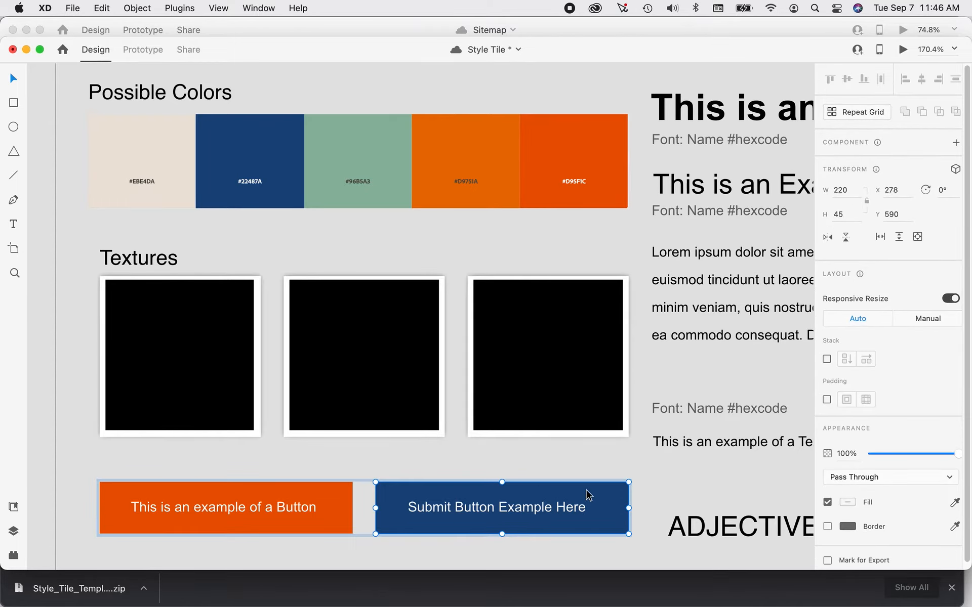
scroll(895, 506, "down", 1)
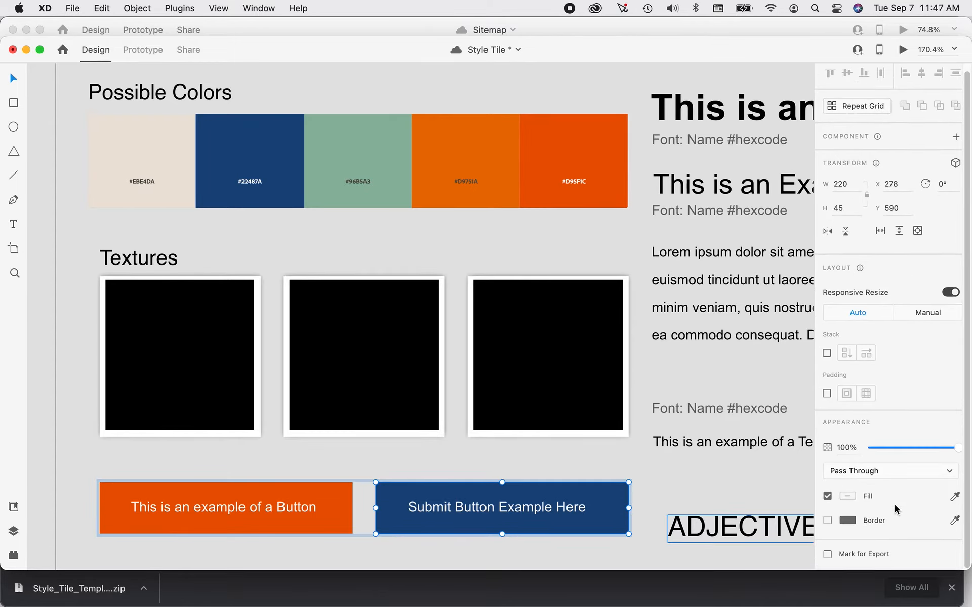
scroll(894, 505, "up", 1)
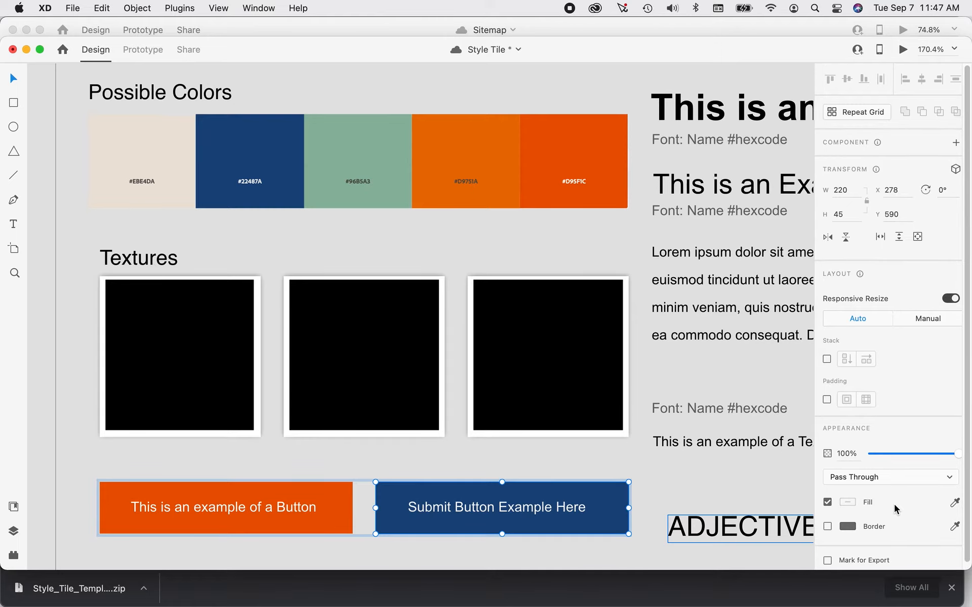
scroll(894, 505, "down", 1)
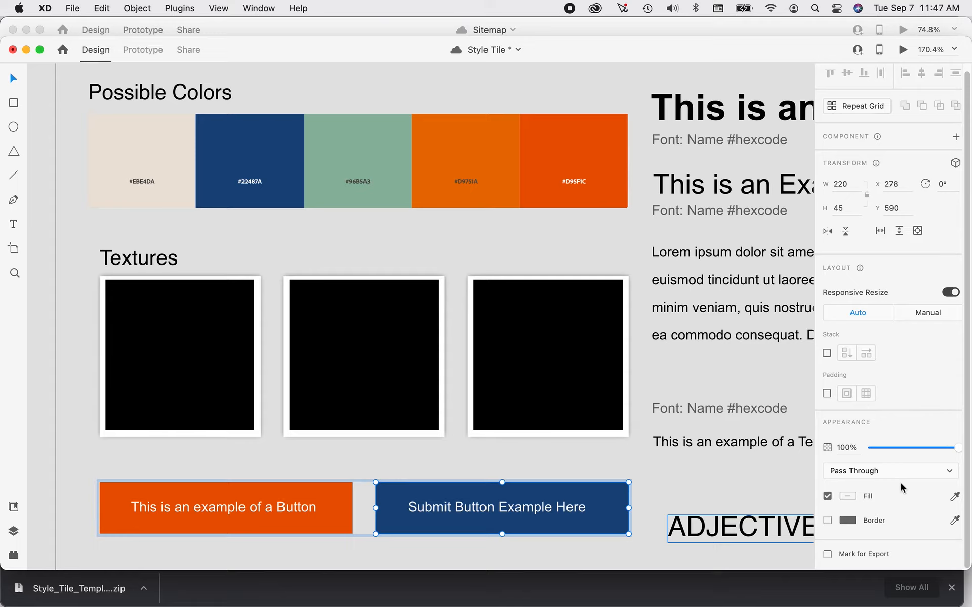
scroll(899, 482, "up", 1)
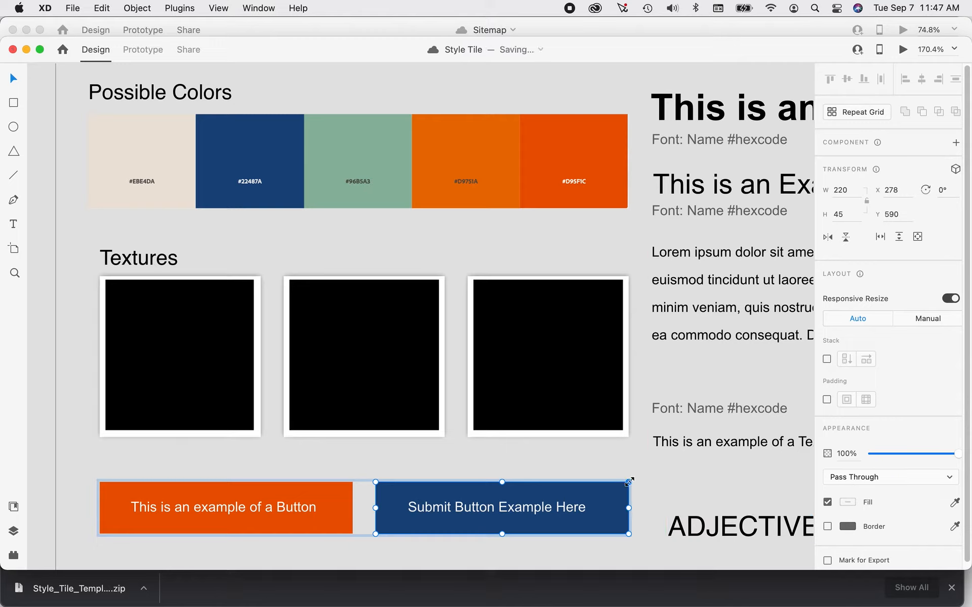
Round the corners of the dark blue submit button's rectangle with a corner radius of 5.
double_click(627, 500)
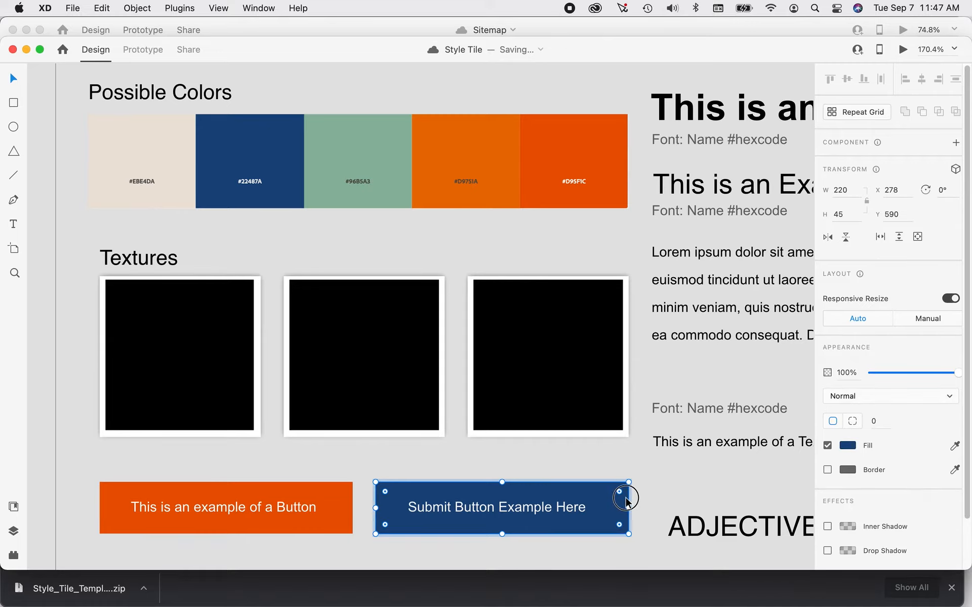
left_click(881, 422)
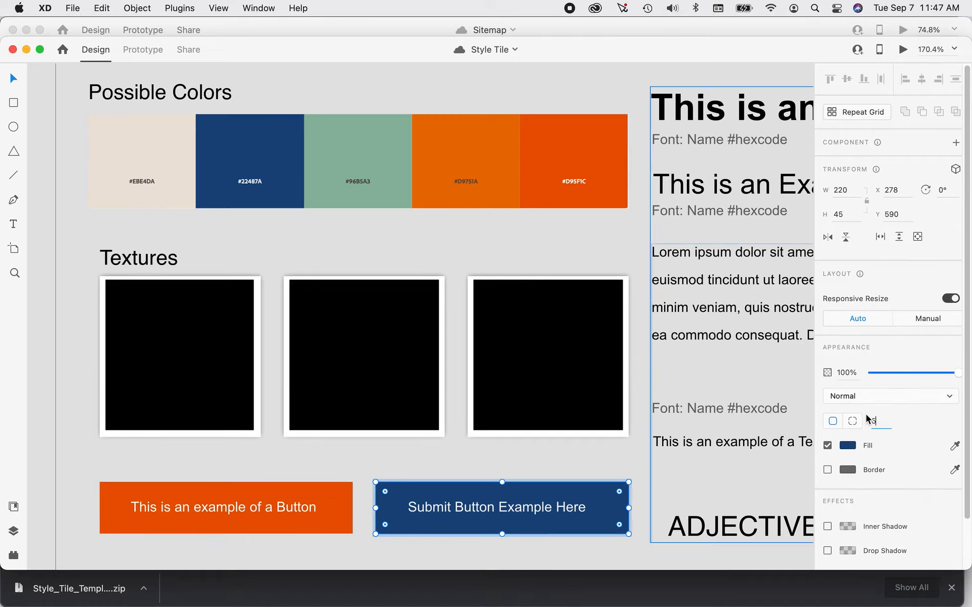
key("Return")
left_click(599, 445)
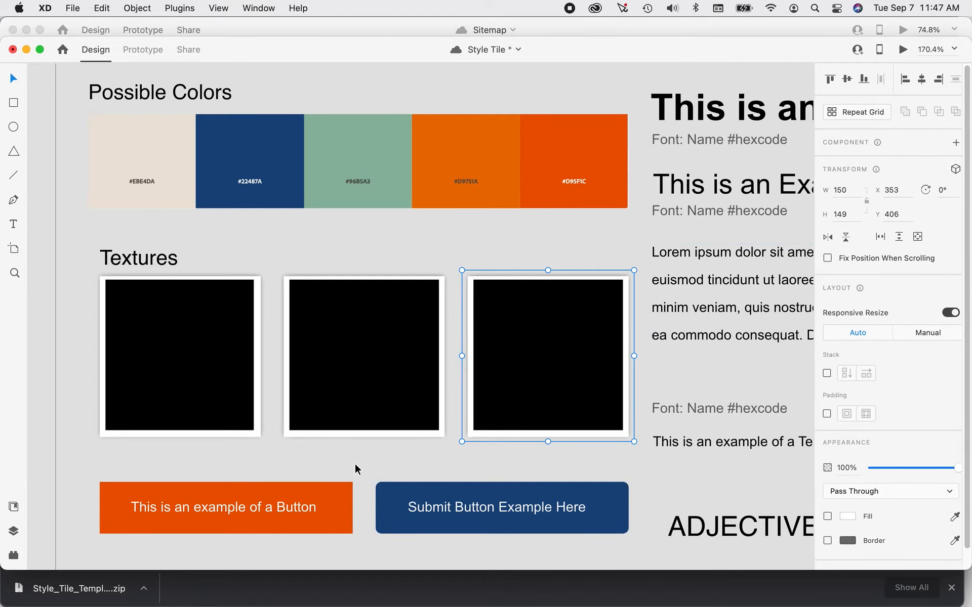
Give the red-orange button's rectangle a corner radius of 5.
left_click(326, 486)
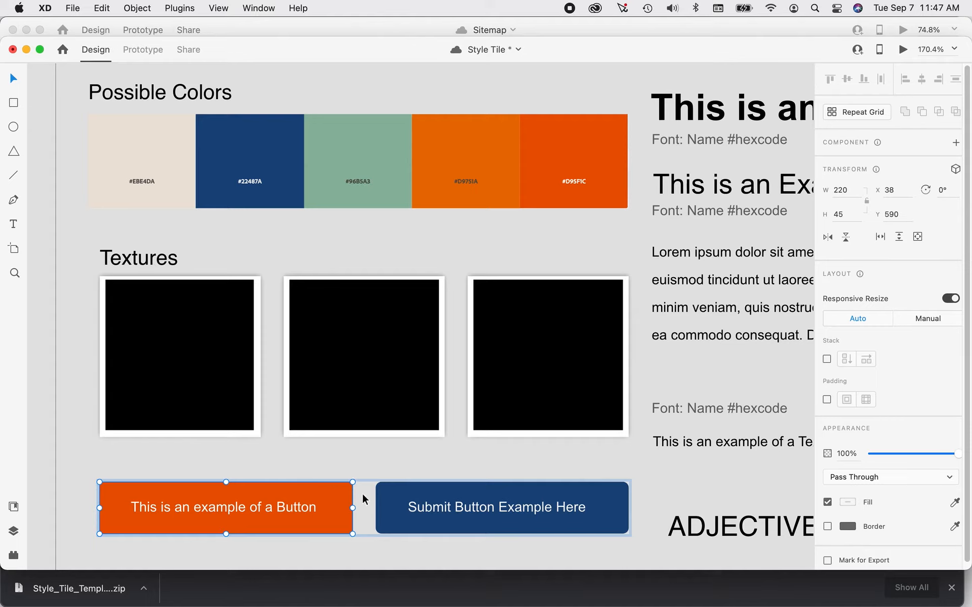
double_click(349, 496)
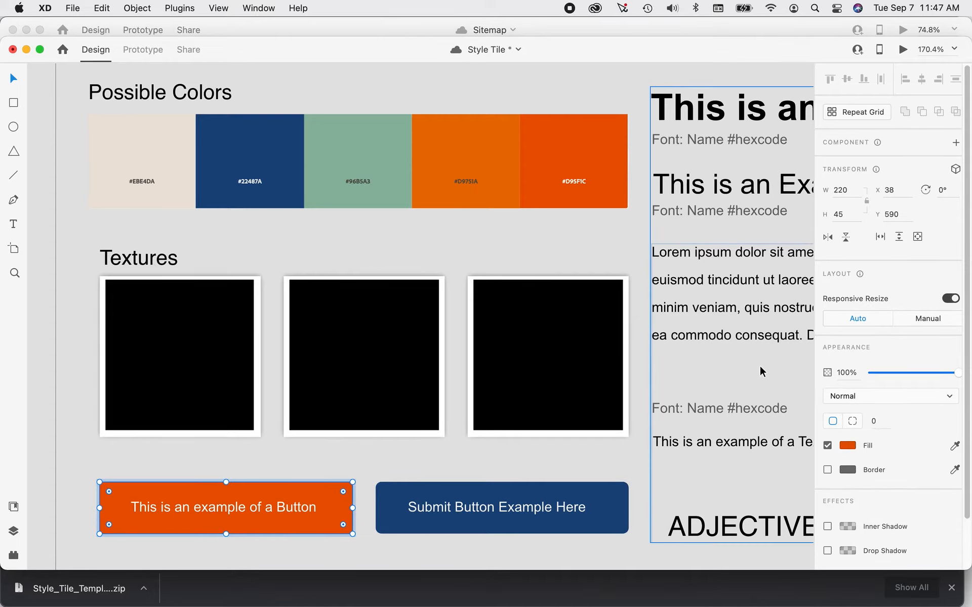
left_click(867, 422)
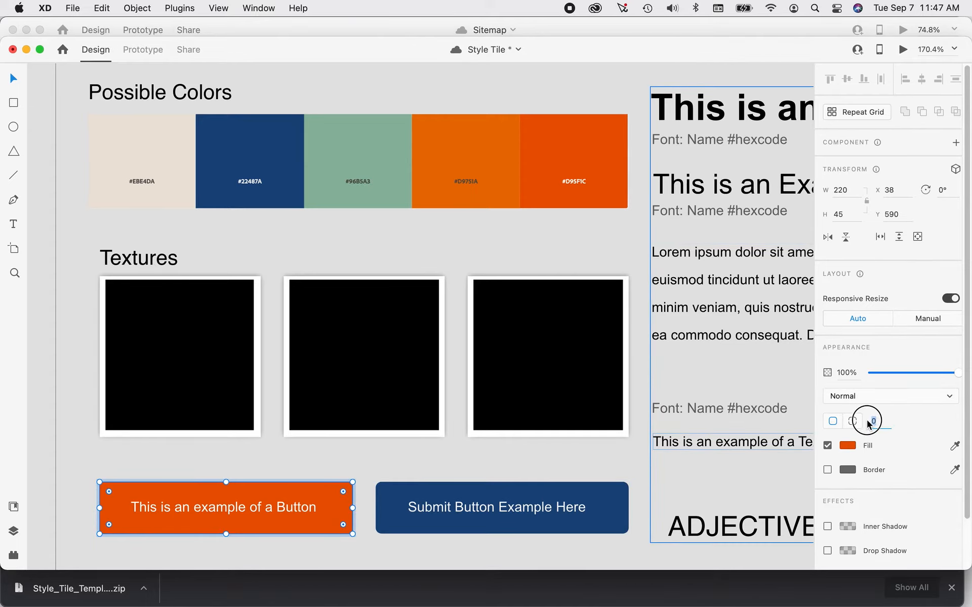
key("Return")
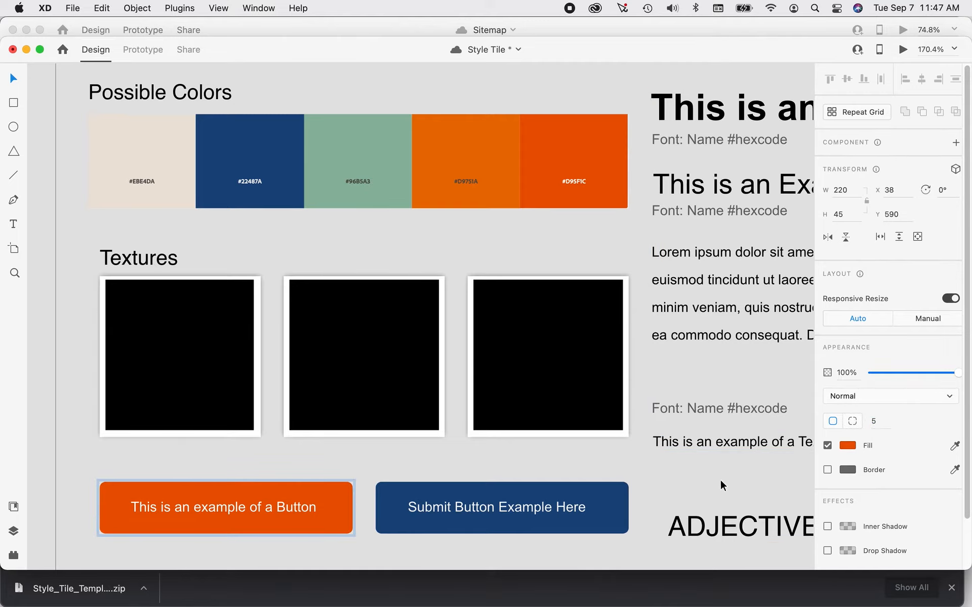
left_click(609, 463)
Copy The Marshall Project logo that sits beneath the Style Tile artboard.
scroll(607, 465, "down", 2)
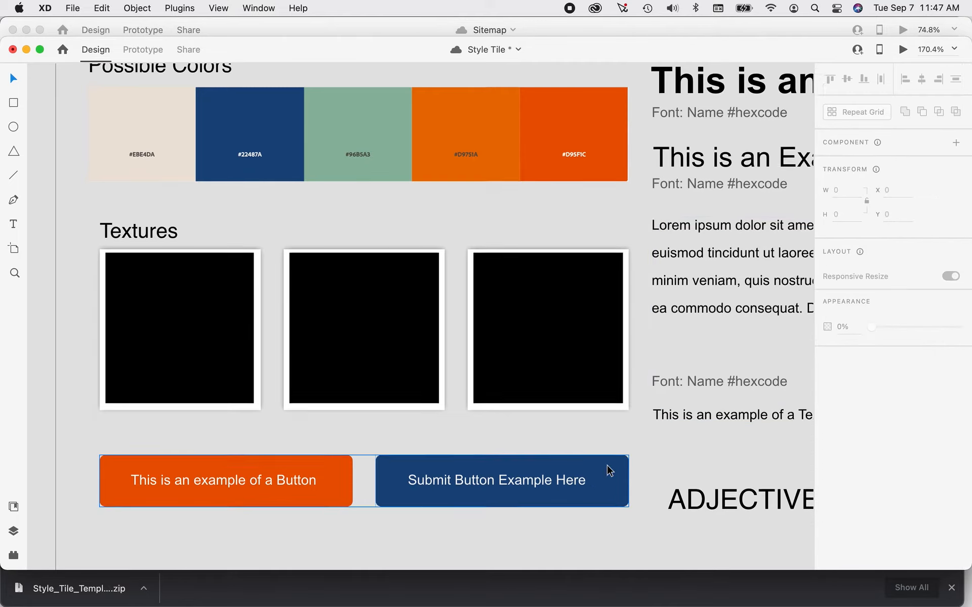
scroll(607, 465, "down", 5)
scroll(569, 460, "down", 1)
scroll(569, 460, "up", 2)
scroll(570, 459, "down", 15)
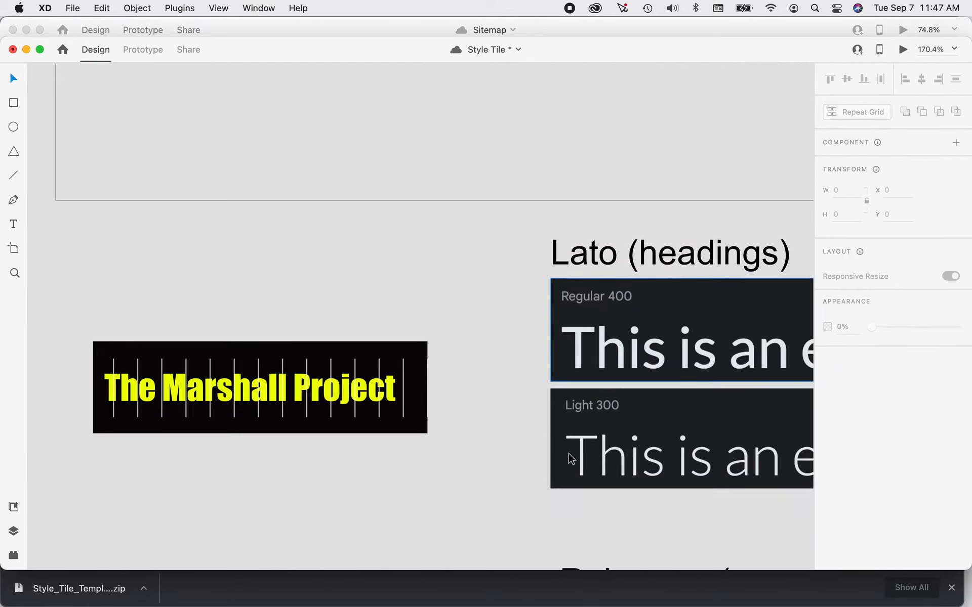
scroll(481, 442, "down", 5)
scroll(481, 442, "up", 3)
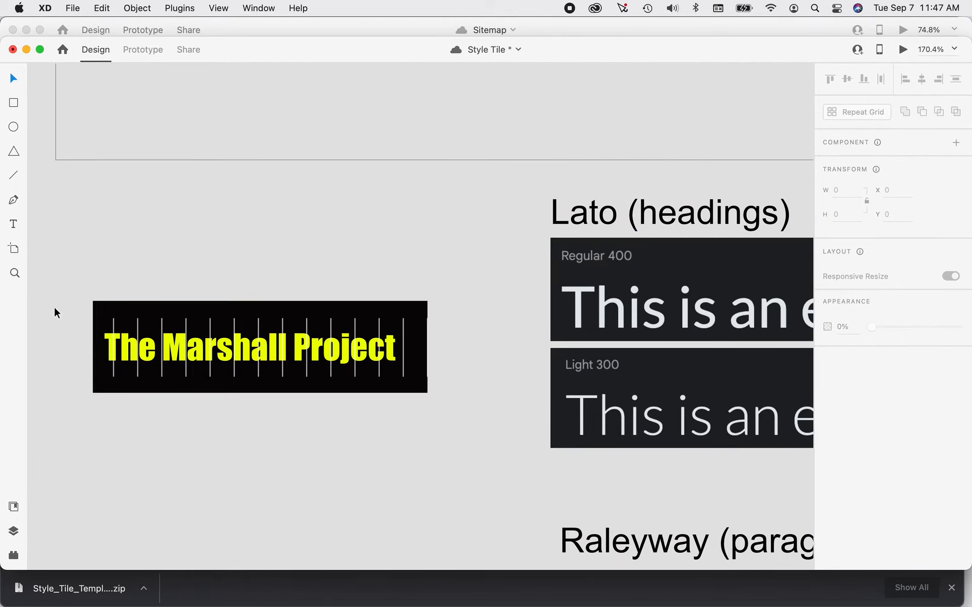
left_click_drag(71, 284, 441, 419)
key("super+c")
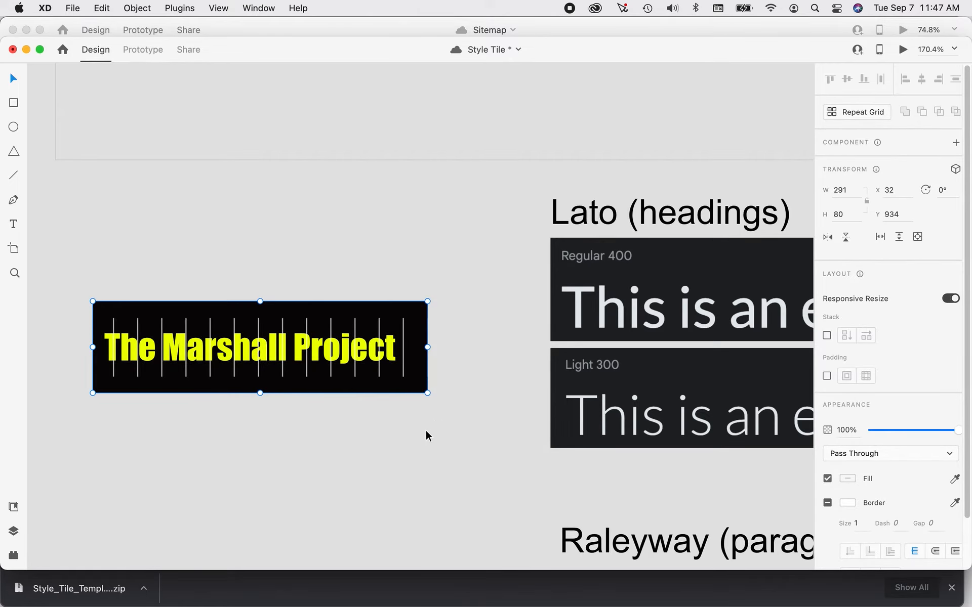
Paste the logo into the artboard beneath the style tile title, aligned with the left edge of the color palette.
scroll(425, 429, "up", 10)
scroll(414, 431, "up", 15)
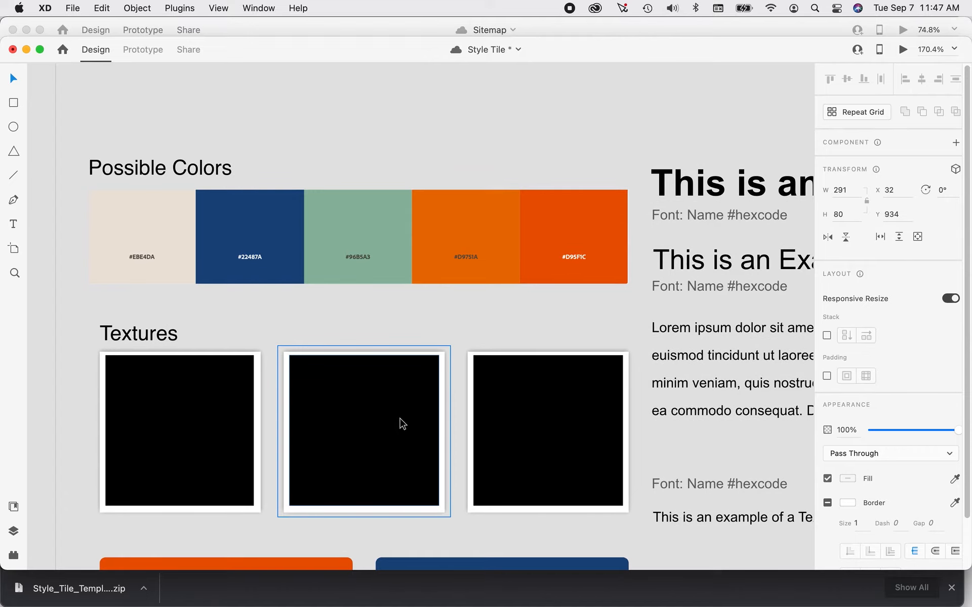
scroll(396, 417, "down", 2)
key("super+v")
left_click_drag(365, 331, 255, 327)
left_click(315, 406)
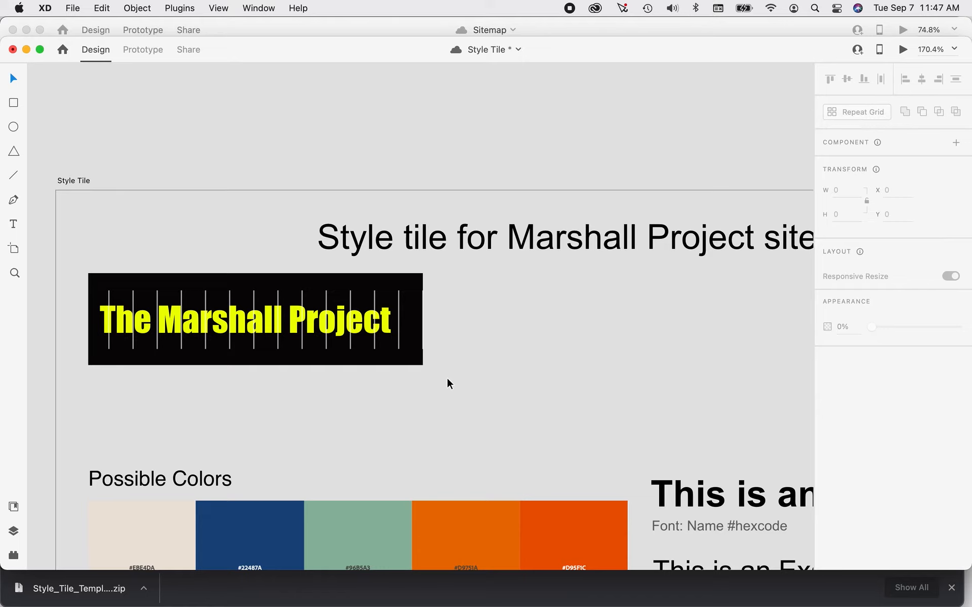
Scale the pasted logo down slightly and center its "The Marshall Project" text within the black rectangle.
left_click(419, 362)
left_click_drag(421, 367, 404, 358)
key("Escape")
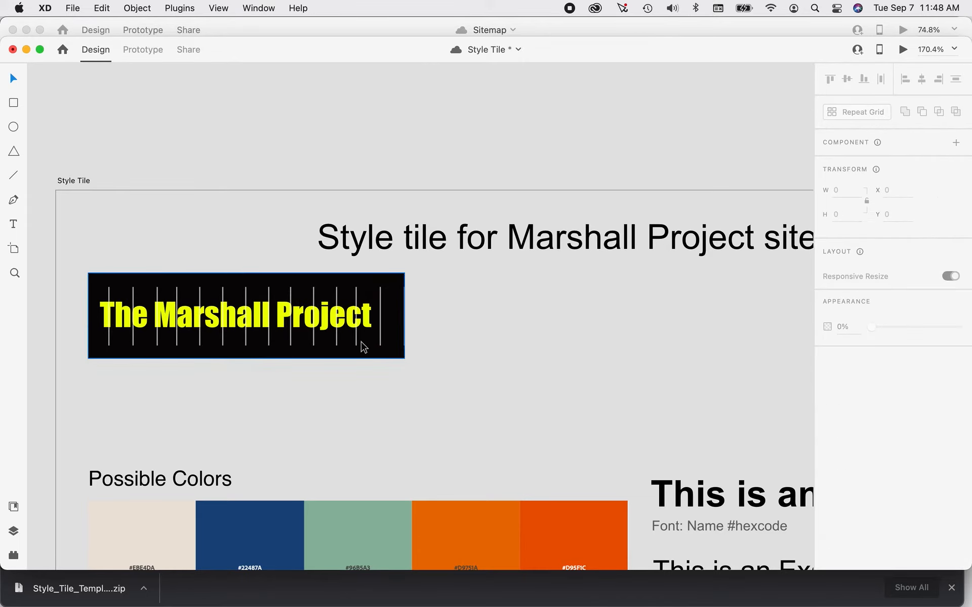
left_click(349, 334)
double_click(338, 327)
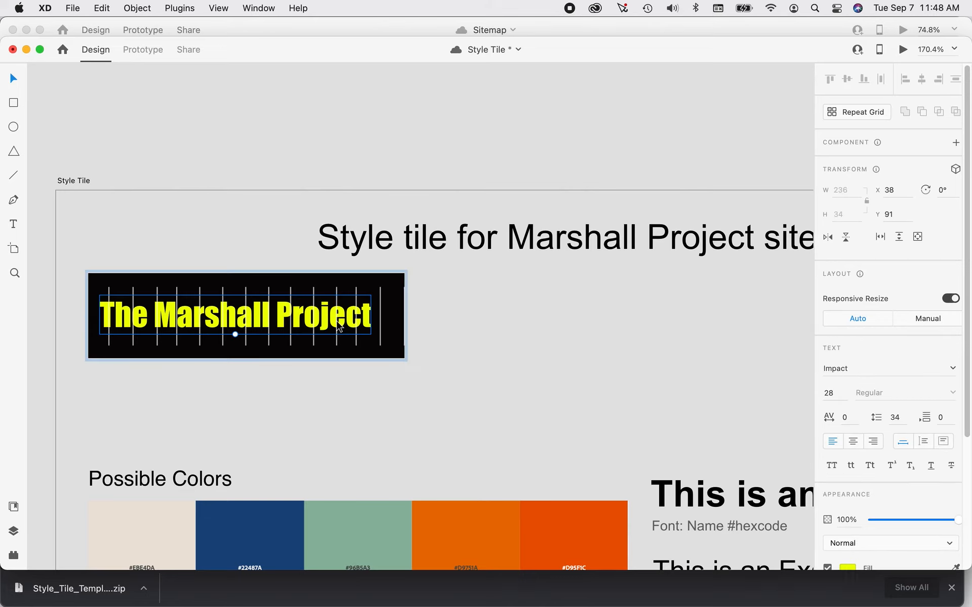
left_click_drag(339, 326, 347, 324)
left_click(334, 397)
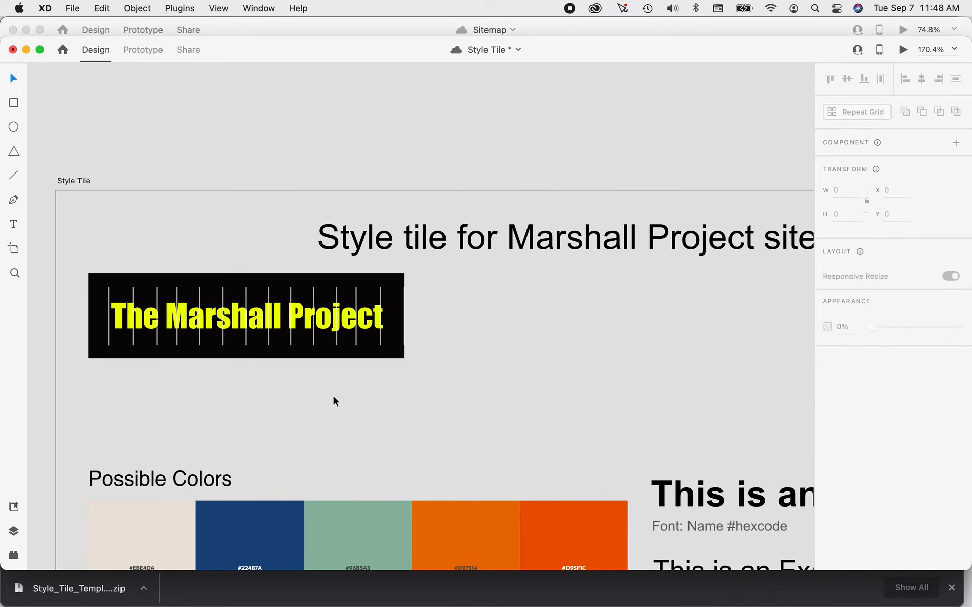
Review the style tile down to the reference material beneath it and select the three square illustrations there.
scroll(331, 395, "down", 5)
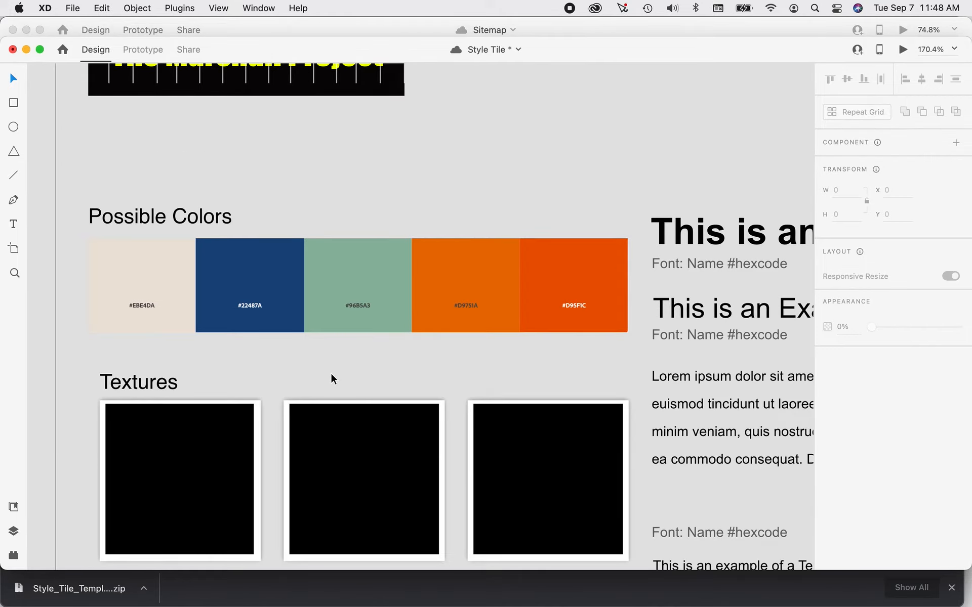
scroll(331, 378, "down", 10)
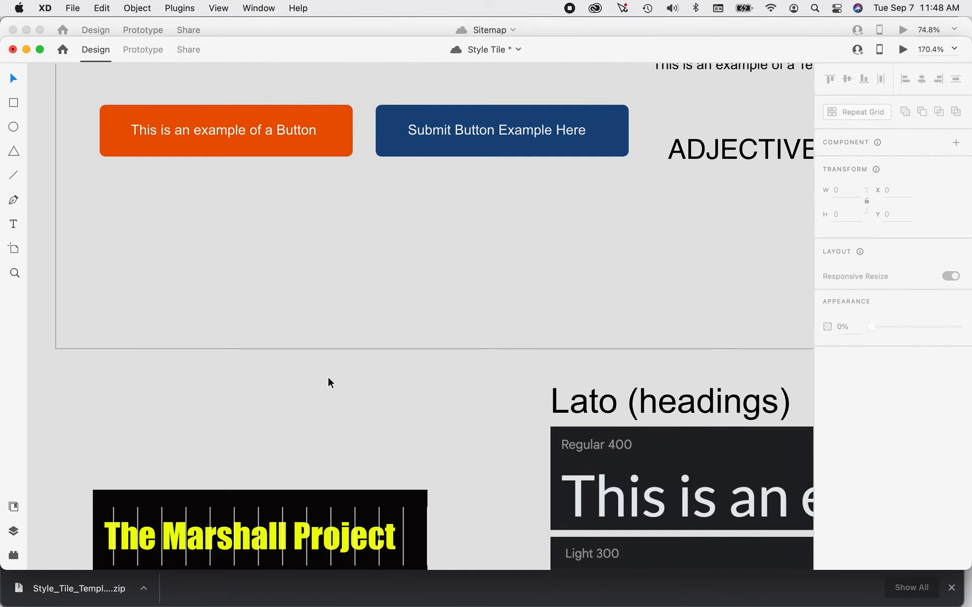
scroll(330, 383, "down", 2)
scroll(329, 383, "up", 12)
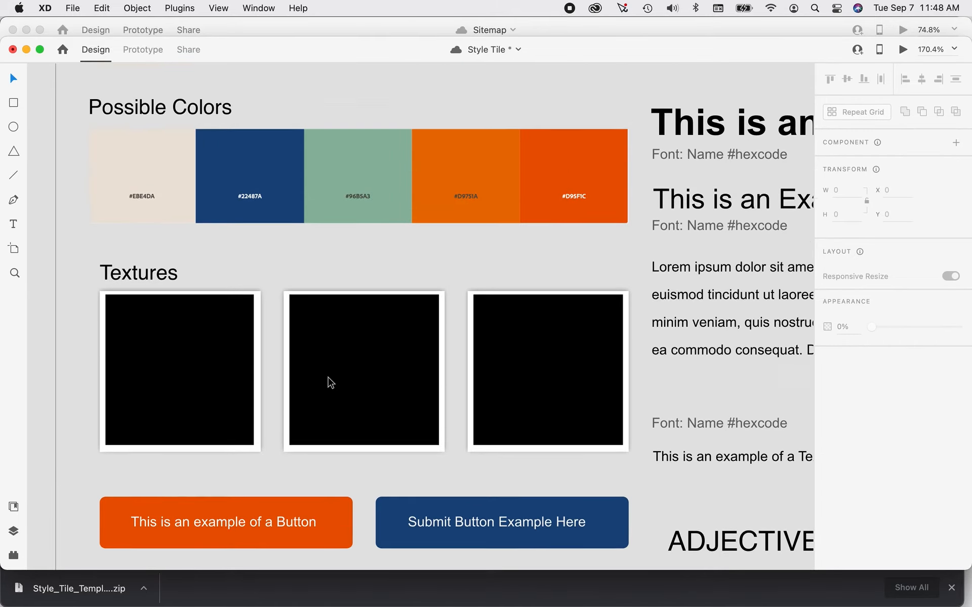
scroll(330, 383, "down", 7)
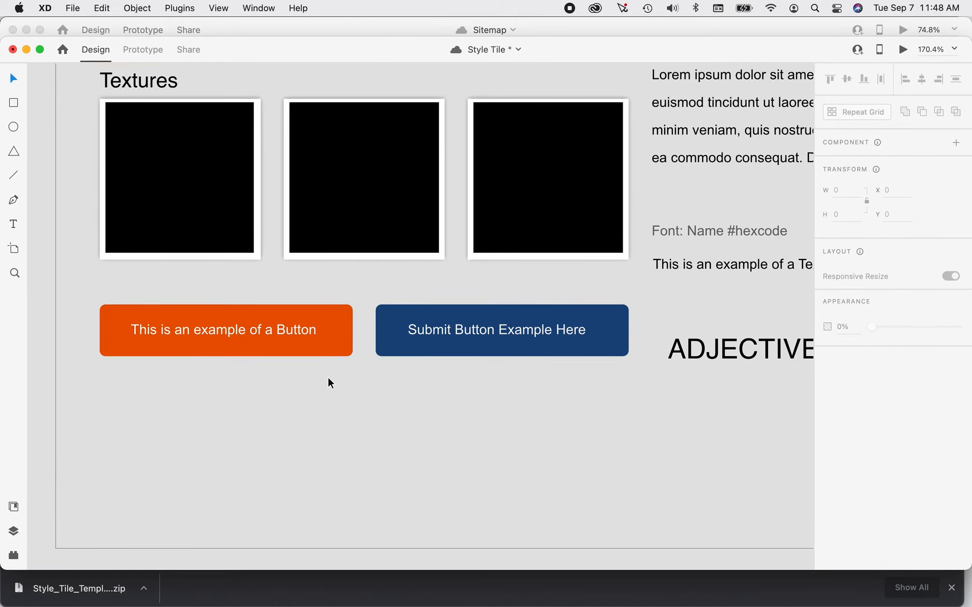
scroll(328, 385, "down", 9)
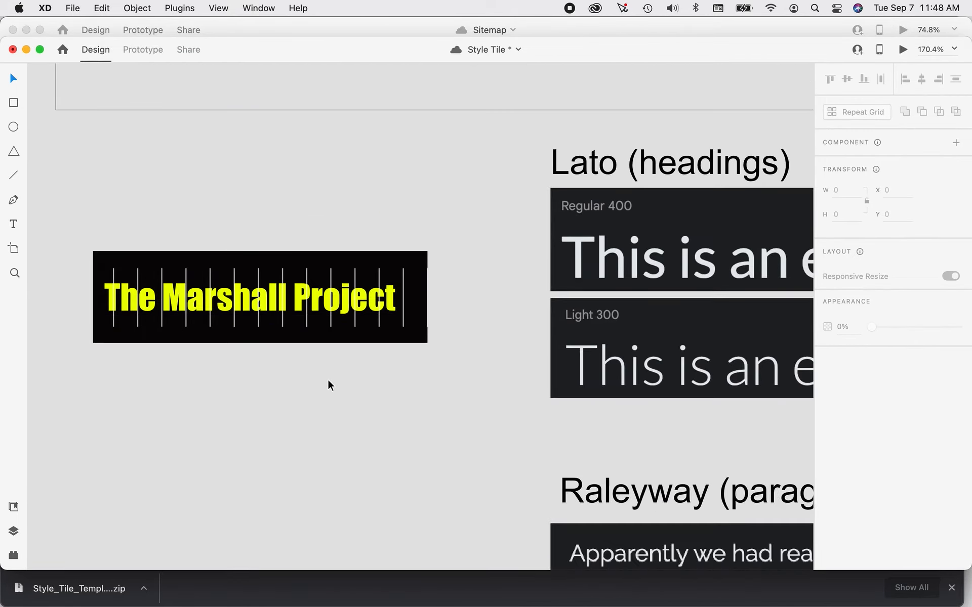
scroll(328, 381, "down", 16)
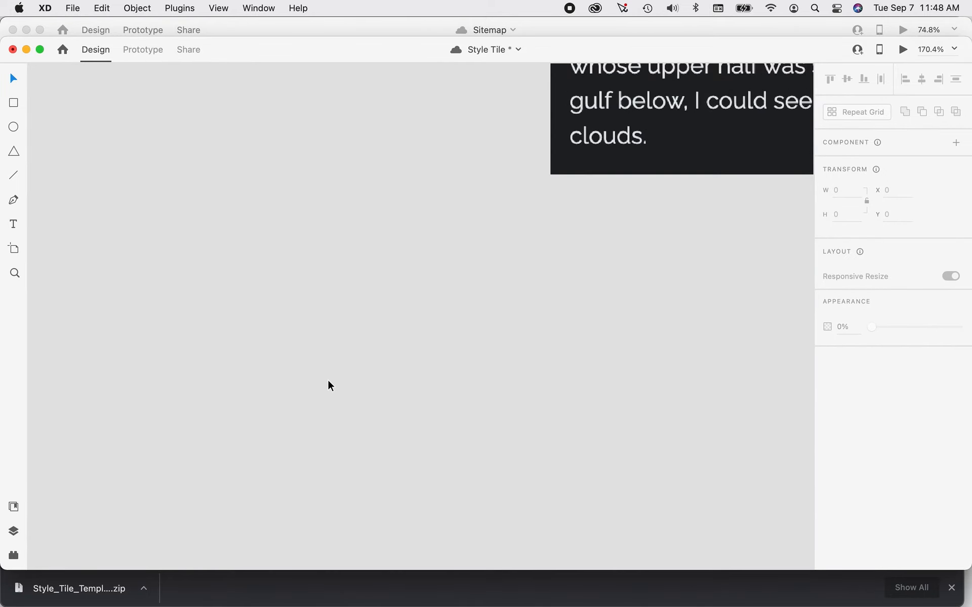
scroll(328, 386, "down", 10)
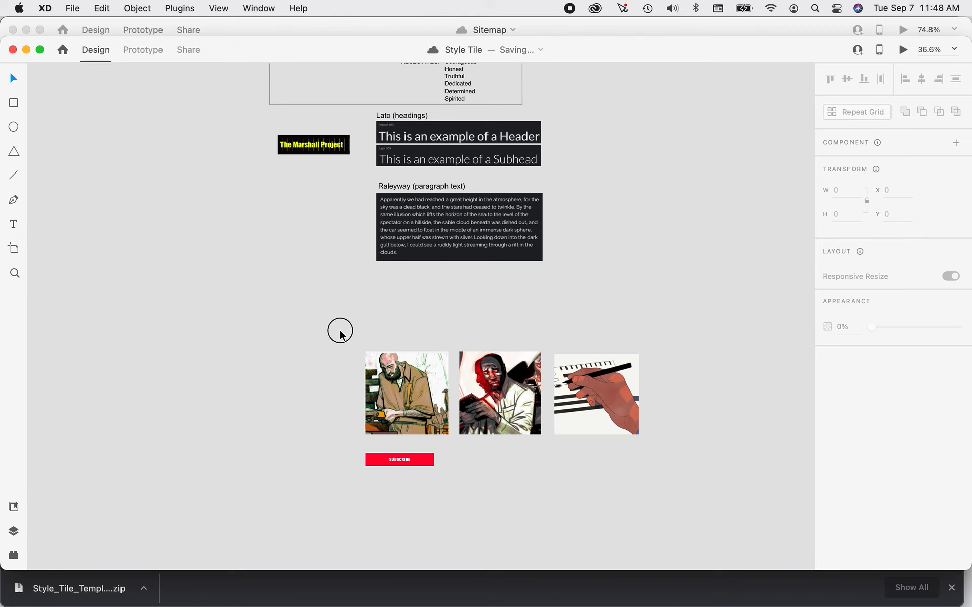
left_click_drag(340, 334, 680, 444)
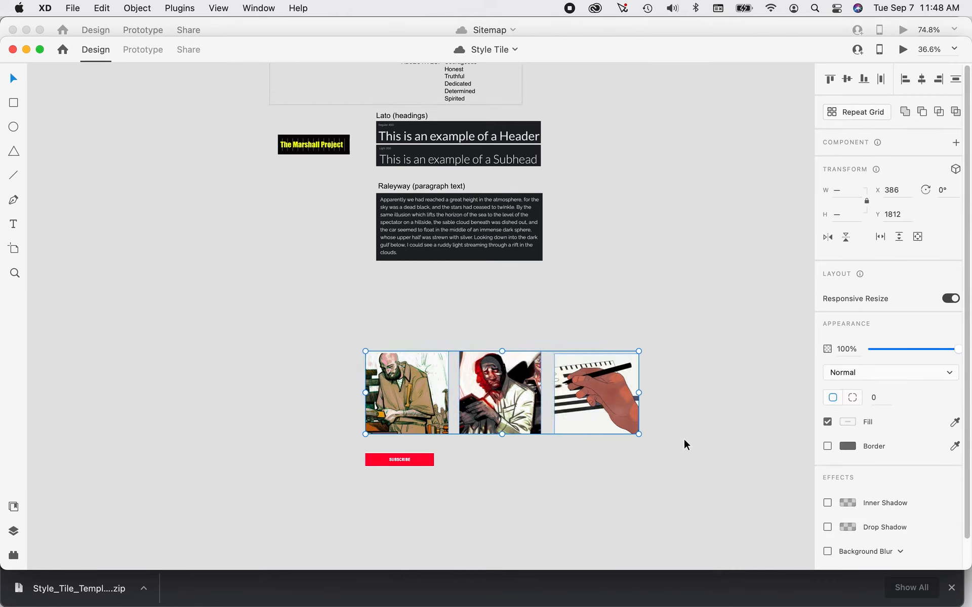
Switch to Chrome and open The Marshall Project home page from its About Us page.
key("super+Tab")
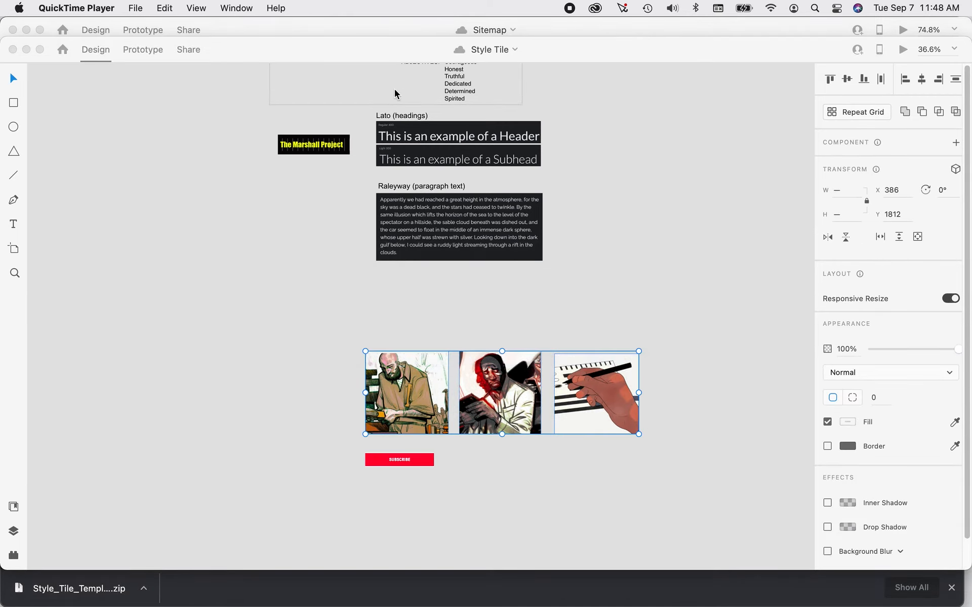
key("super+Tab")
key("Tab")
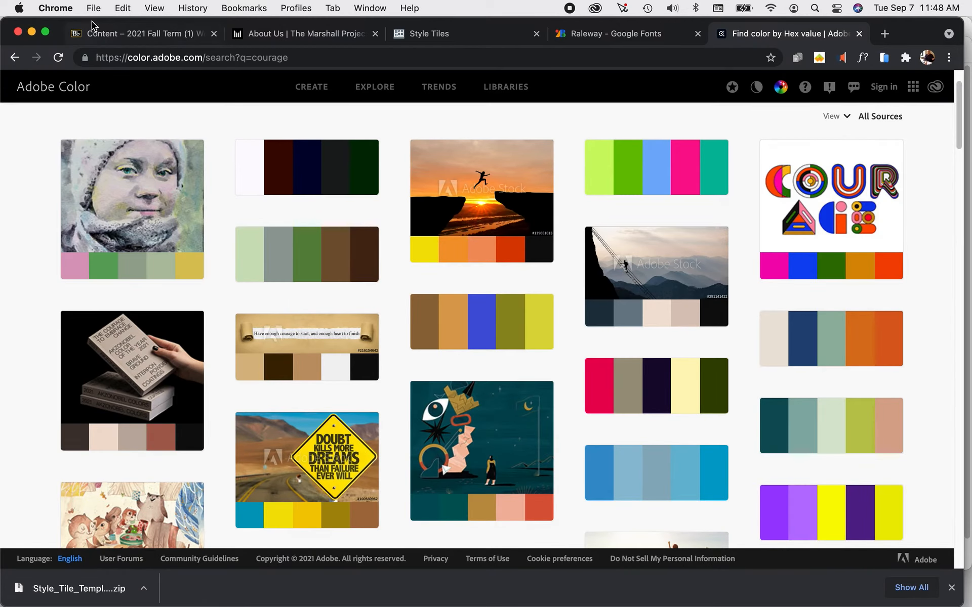
left_click(260, 33)
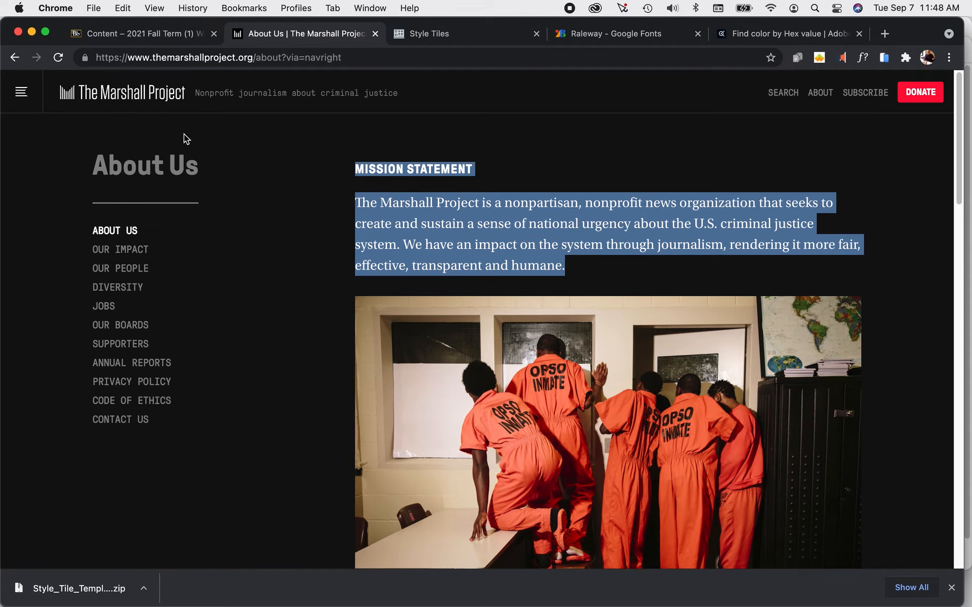
left_click(21, 91)
left_click(100, 96)
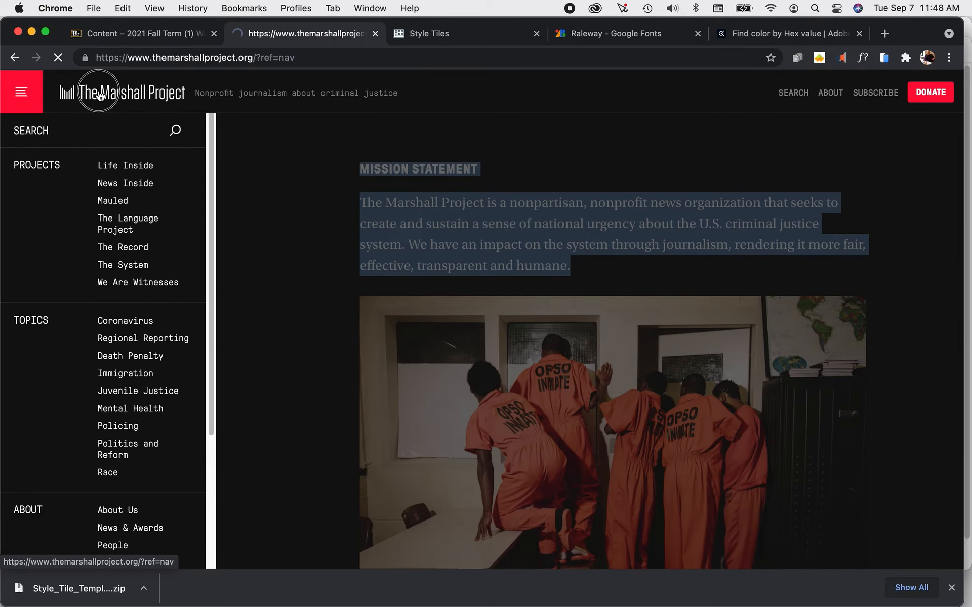
Examine the article illustrations on The Marshall Project home page as sources for the style tile's texture images.
scroll(328, 278, "down", 10)
scroll(311, 282, "down", 15)
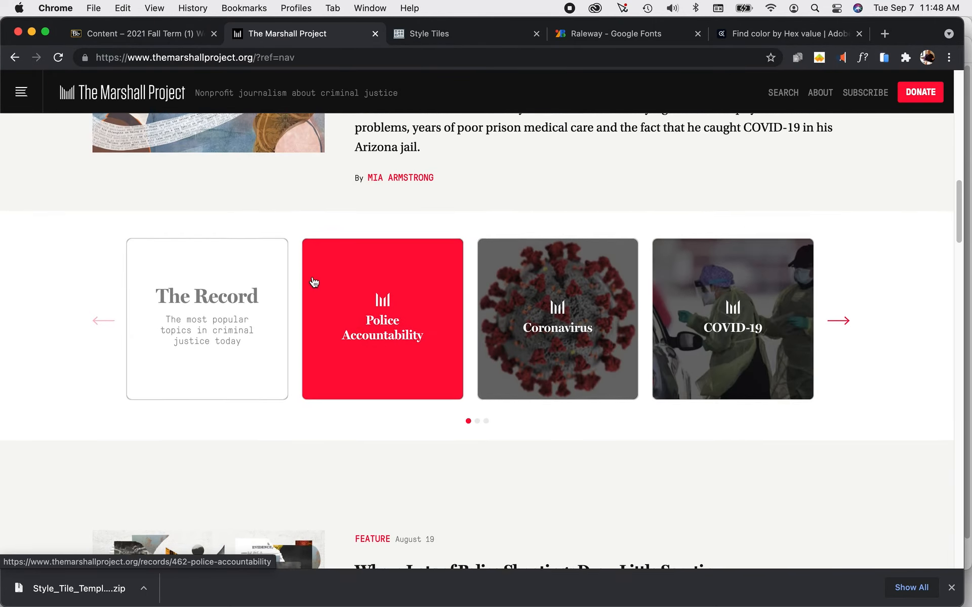
scroll(314, 287, "down", 20)
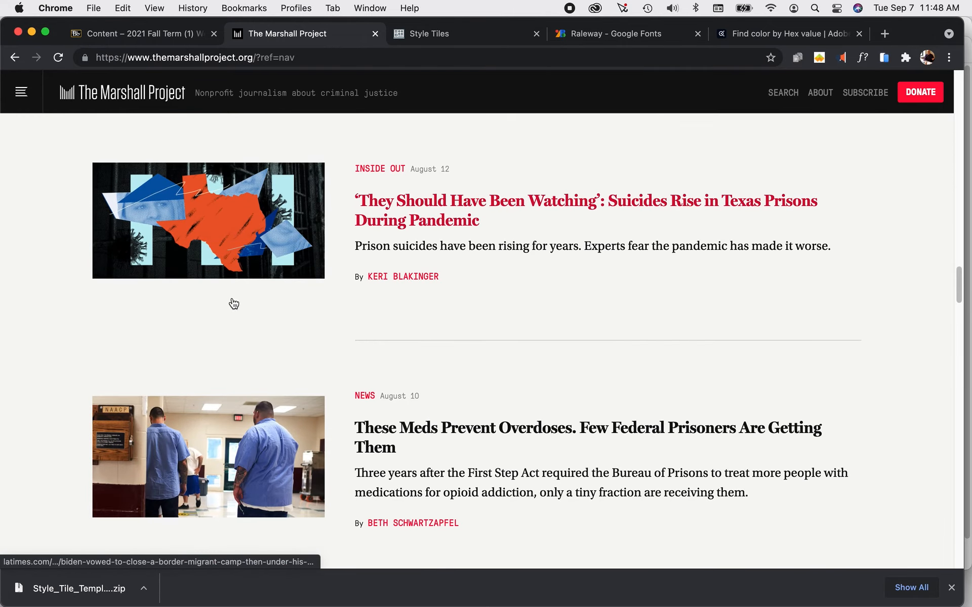
scroll(89, 286, "down", 10)
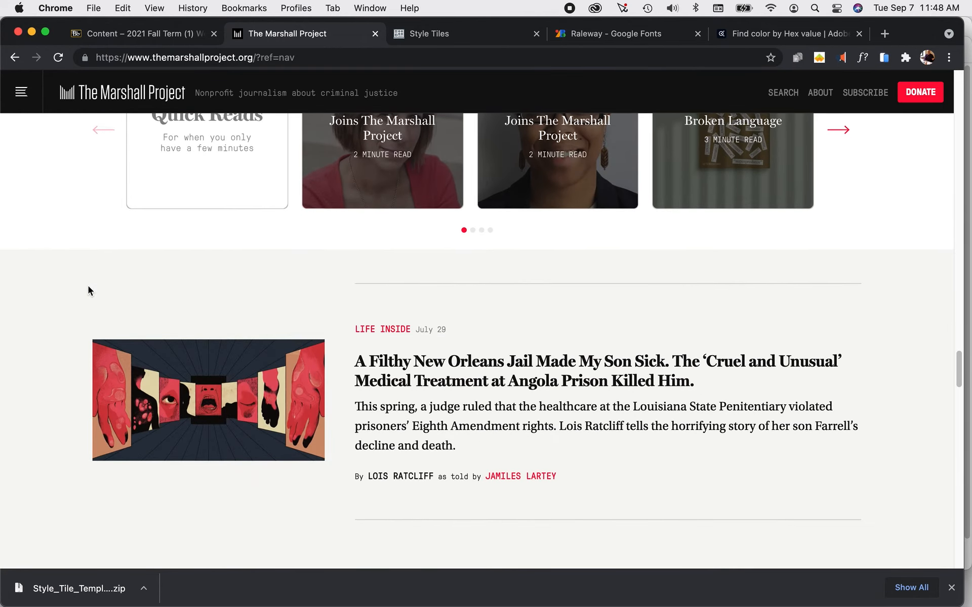
scroll(91, 294, "down", 1)
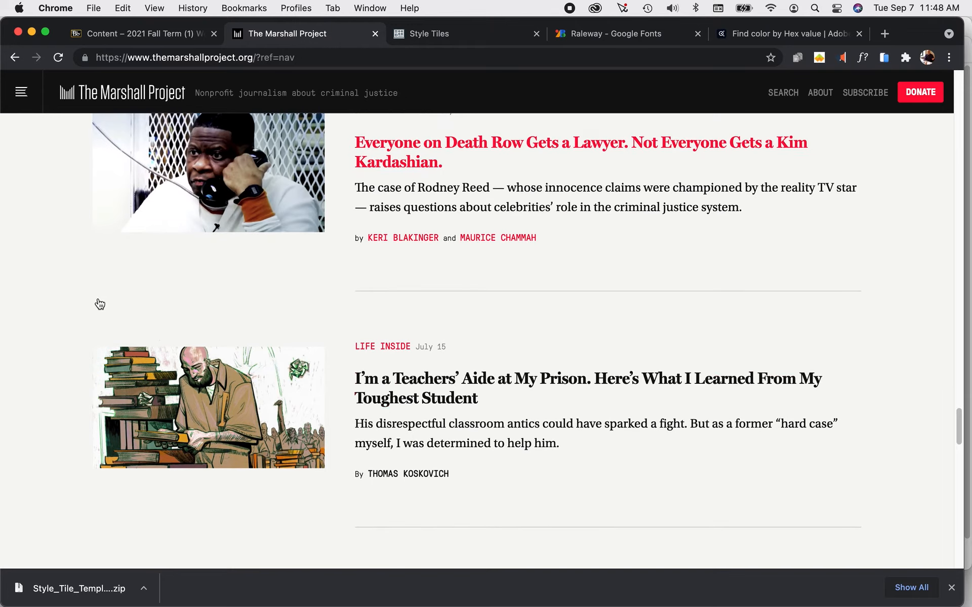
scroll(242, 401, "down", 14)
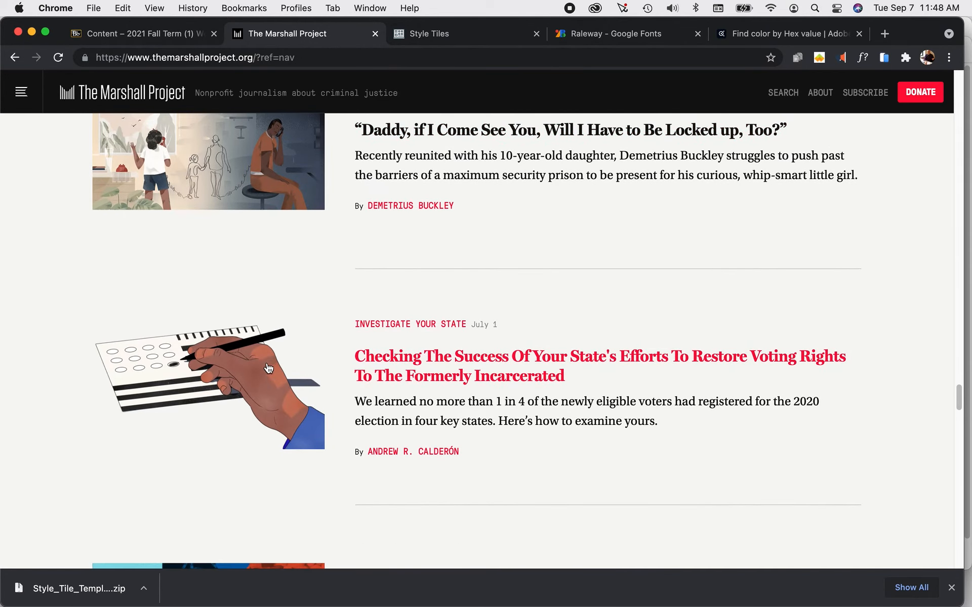
scroll(271, 367, "down", 2)
scroll(254, 333, "up", 2)
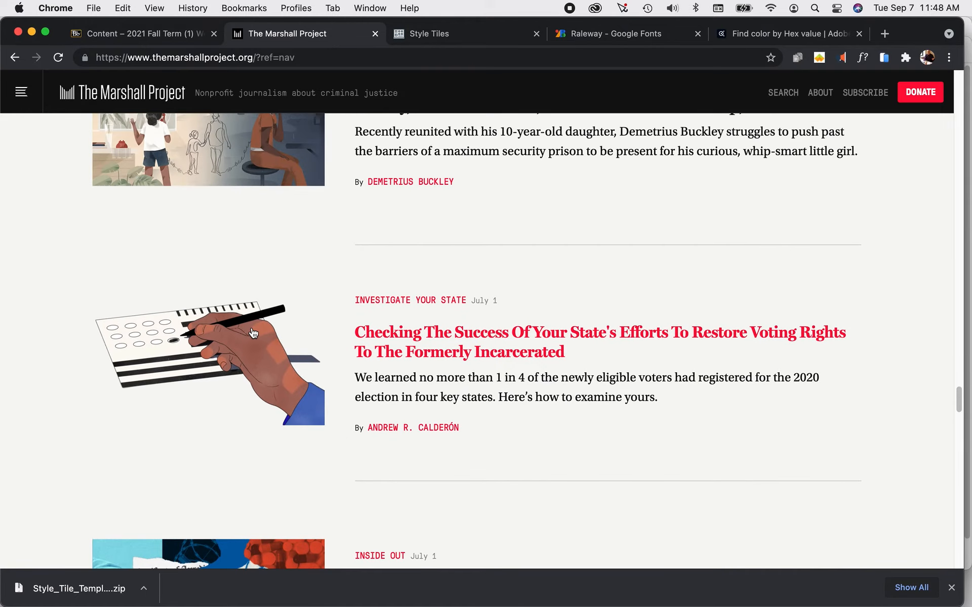
scroll(247, 332, "up", 20)
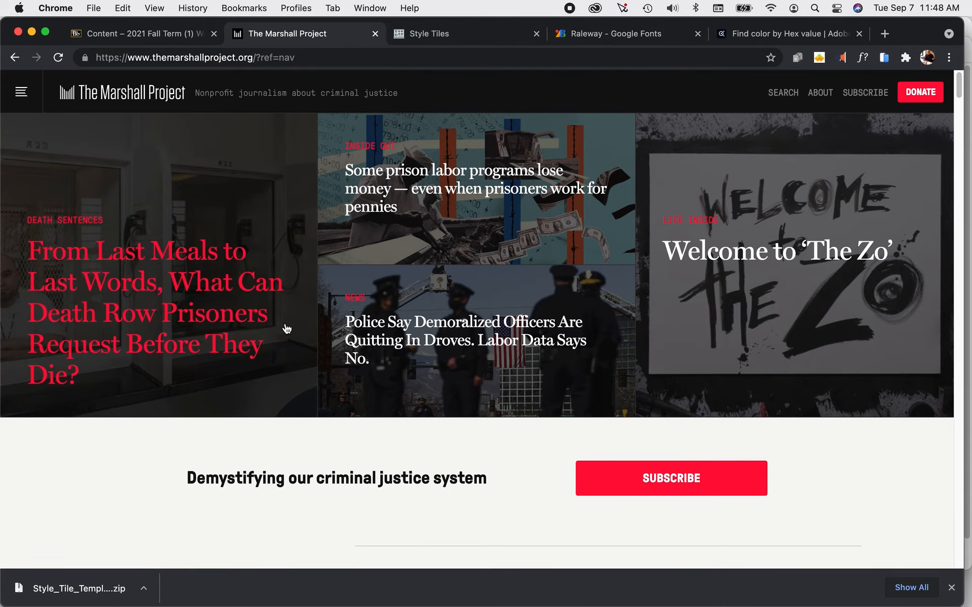
Switch back to XD, scale the three selected illustrations down and move them onto the empty canvas beside the artboard, about X -886, Y 433.
key("super+Tab")
key("super+Tab")
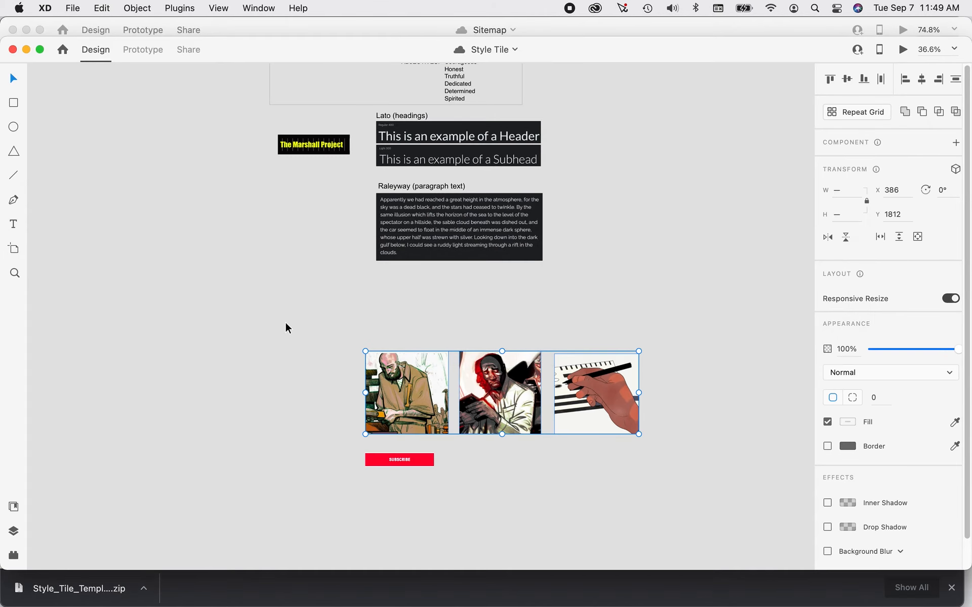
left_click_drag(640, 351, 597, 383)
left_click_drag(531, 403, 184, 265)
Delete the three black placeholder squares under the Textures heading.
left_click(338, 280)
left_click(378, 283)
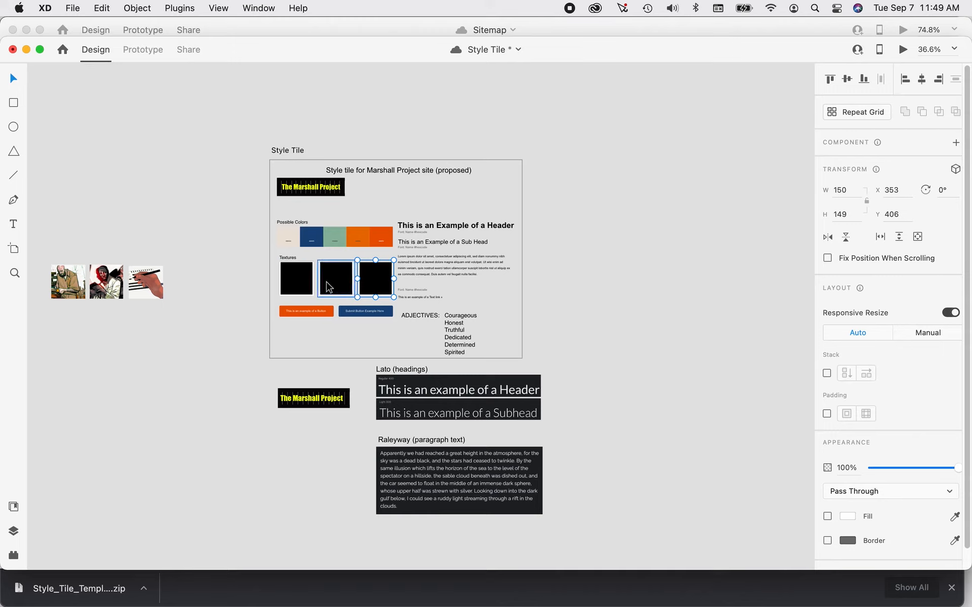
left_click(289, 278)
left_click(377, 289, "shift")
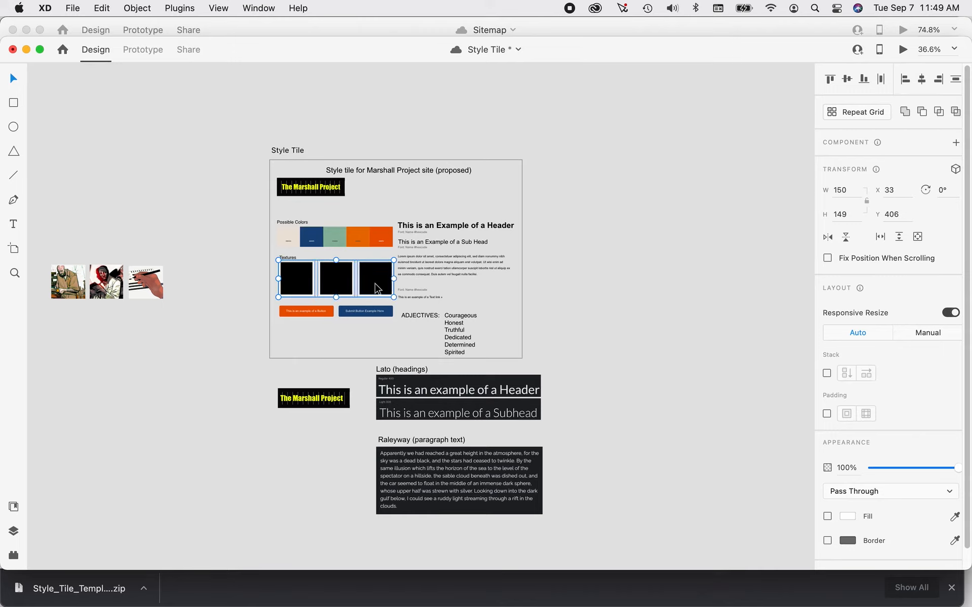
key("Delete")
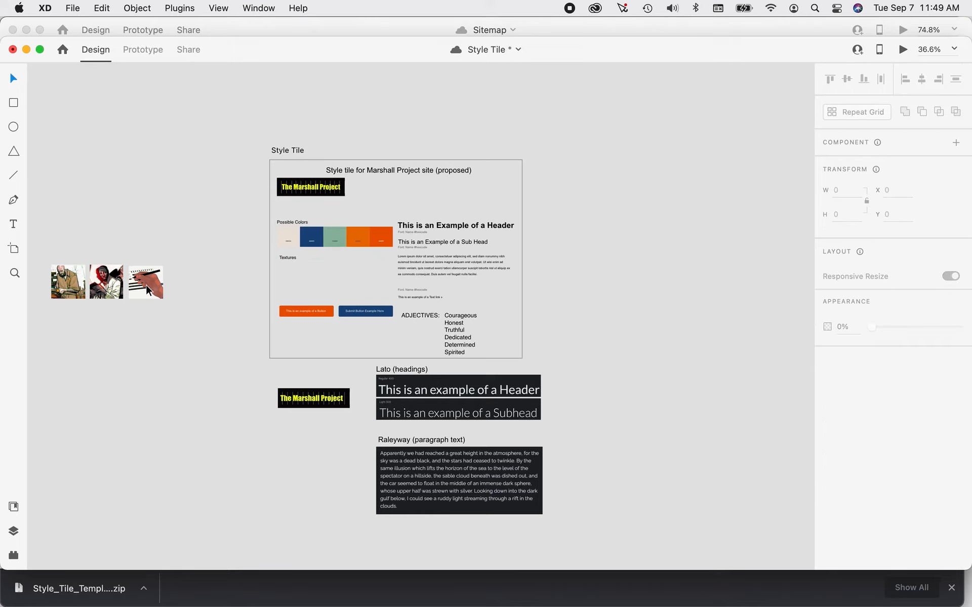
Move the three illustrations together into the artboard's empty Textures area, above the two sample buttons.
left_click_drag(41, 252, 182, 315)
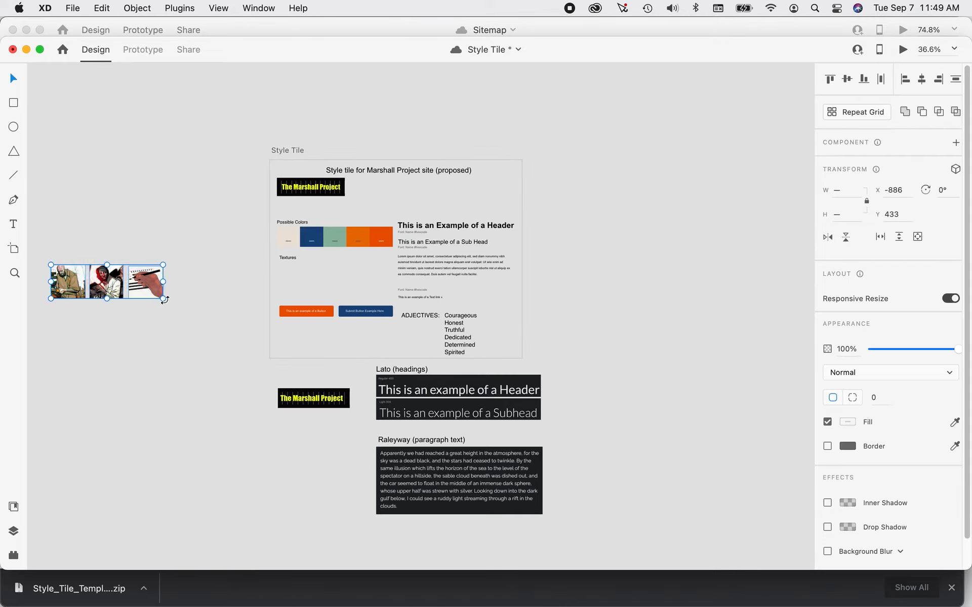
left_click_drag(143, 286, 372, 287)
left_click(211, 278)
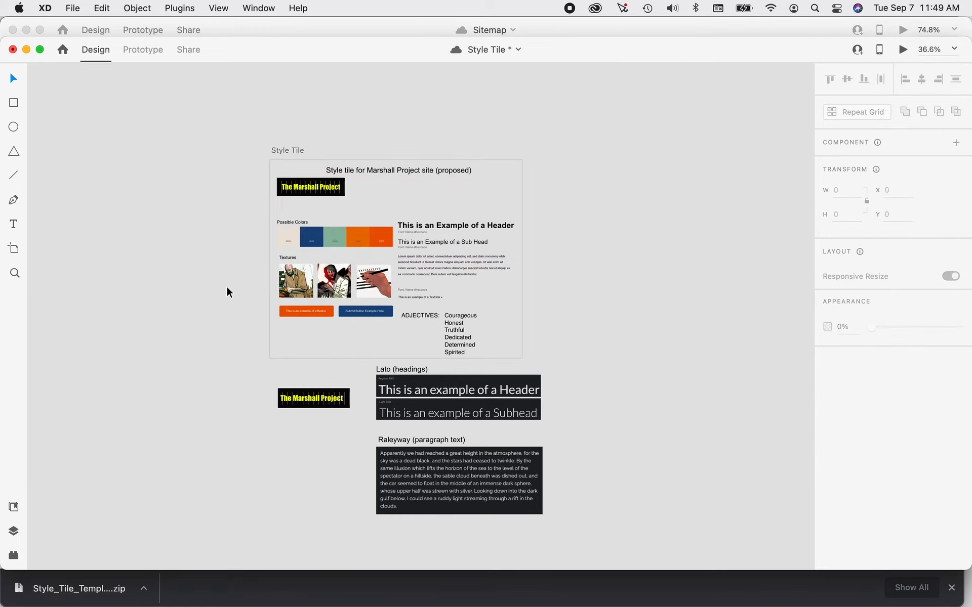
scroll(238, 304, "up", 5)
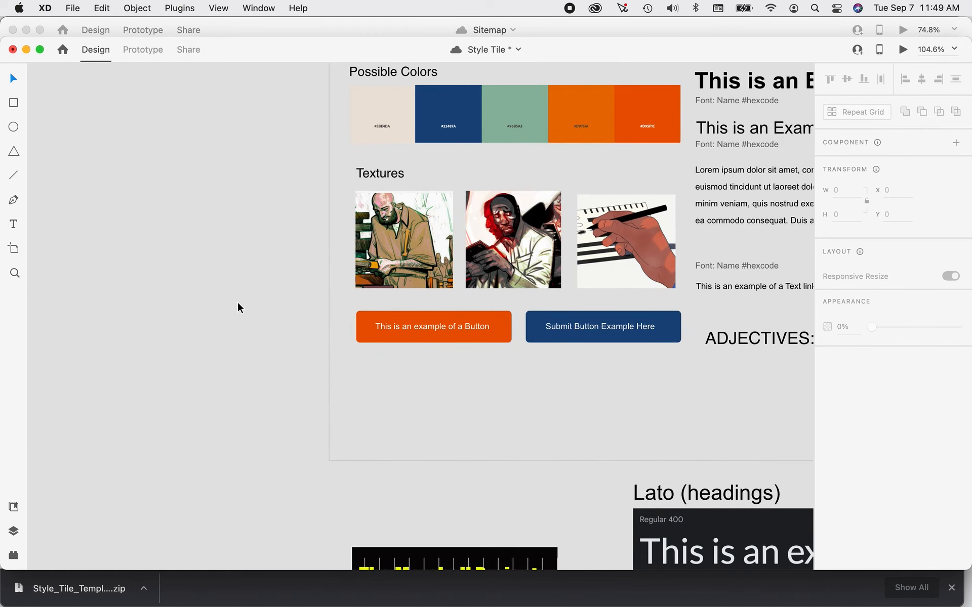
scroll(267, 325, "up", 3)
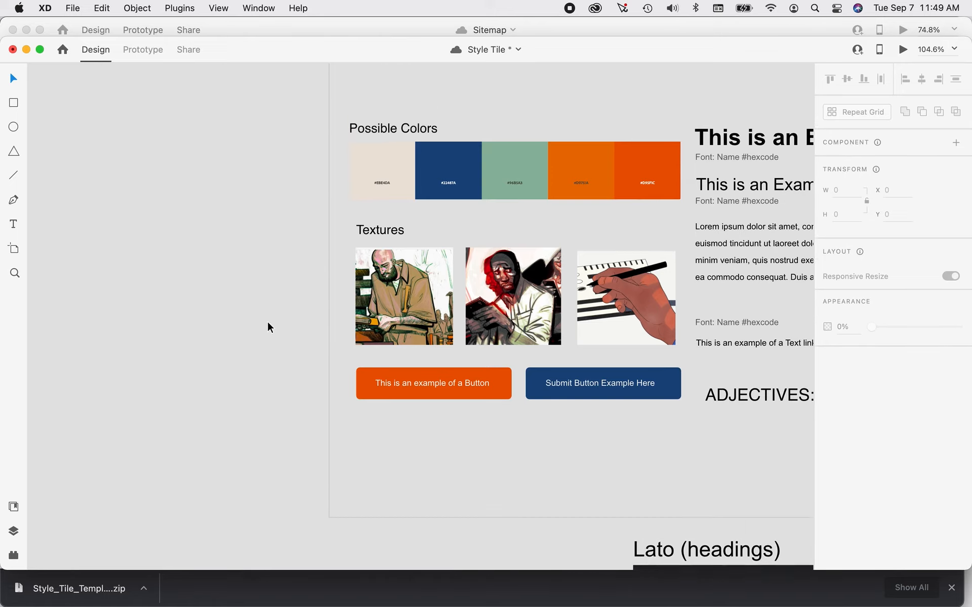
Delete the template's font sample group with the header, sub head, lorem ipsum paragraph and text link.
scroll(267, 326, "down", 4)
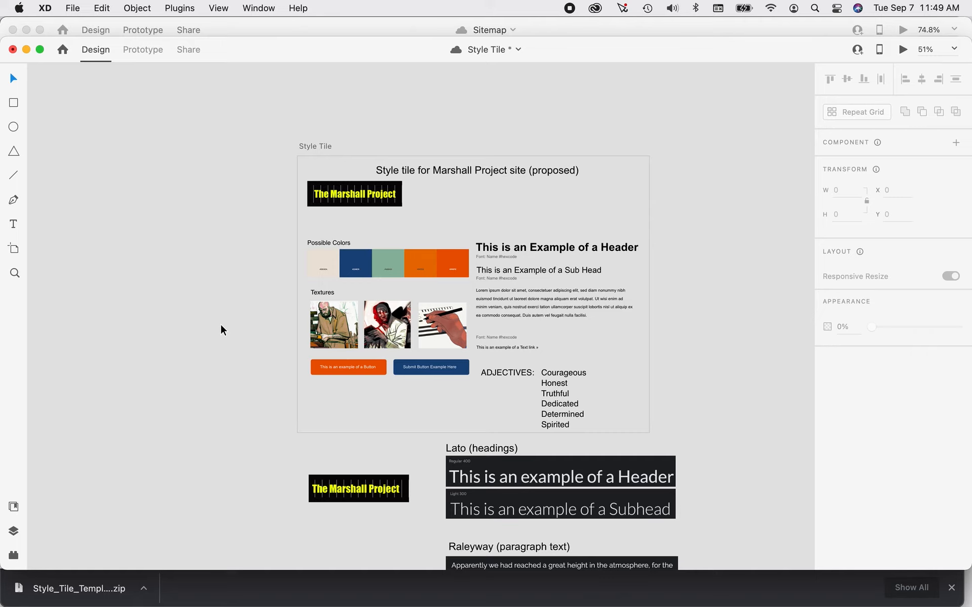
left_click(557, 249)
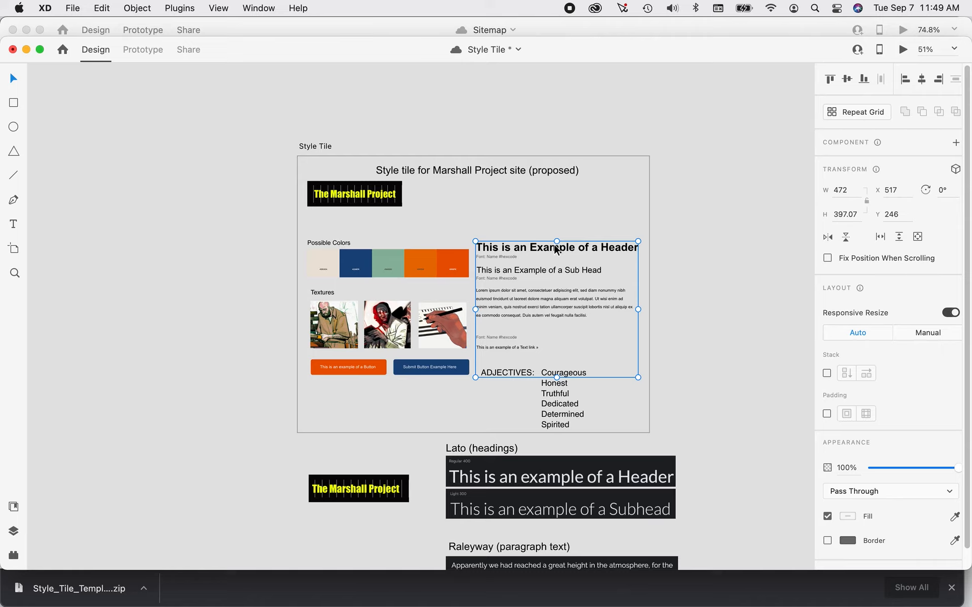
key("Delete")
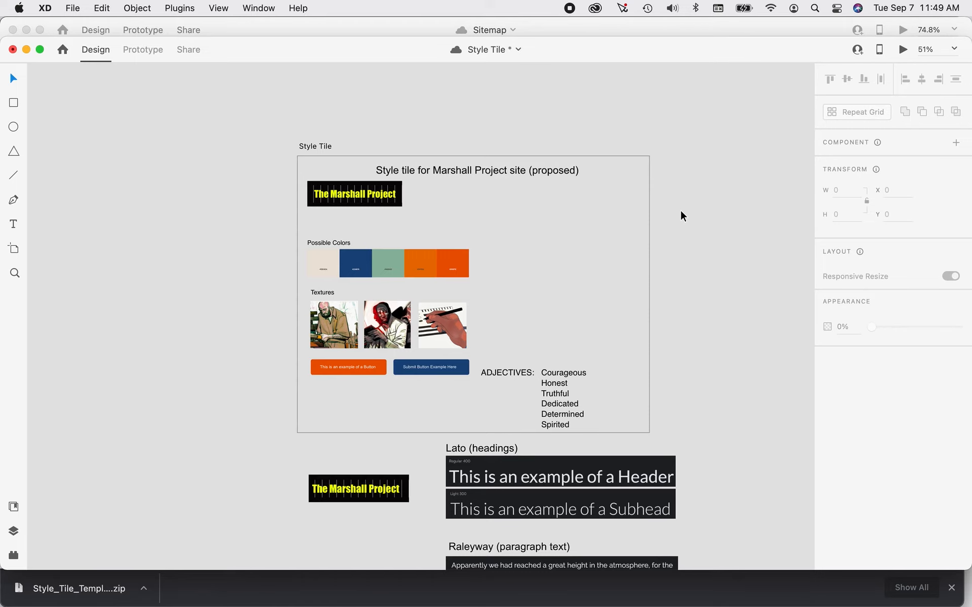
Switch to Chrome's Raleway page on Google Fonts, narrow the window, capture a screenshot of the paired paragraph sample and enlarge the window again.
key("super+Tab")
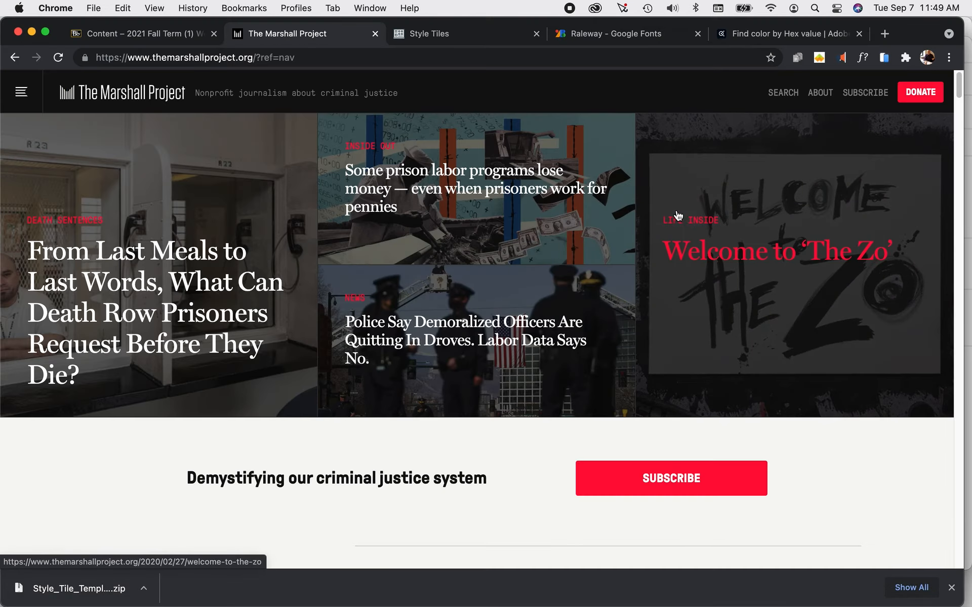
left_click(601, 43)
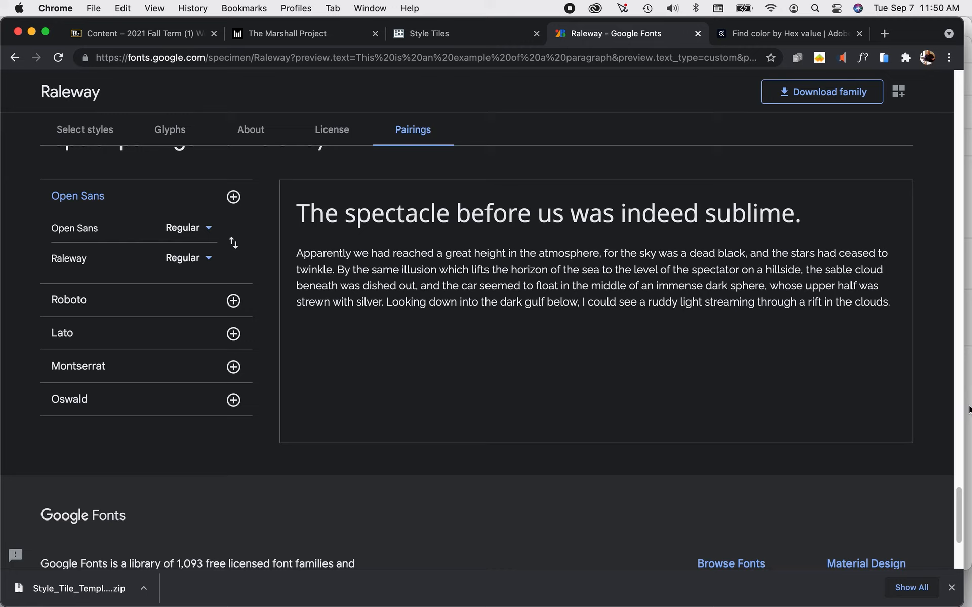
left_click_drag(966, 407, 727, 444)
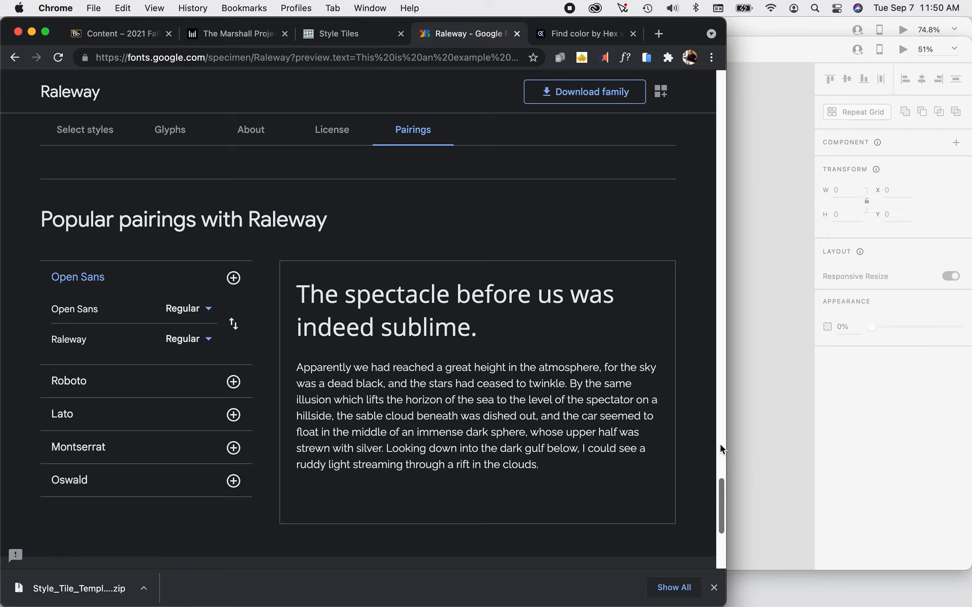
key("super+shift+4")
left_click_drag(291, 353, 665, 485)
left_click(45, 33)
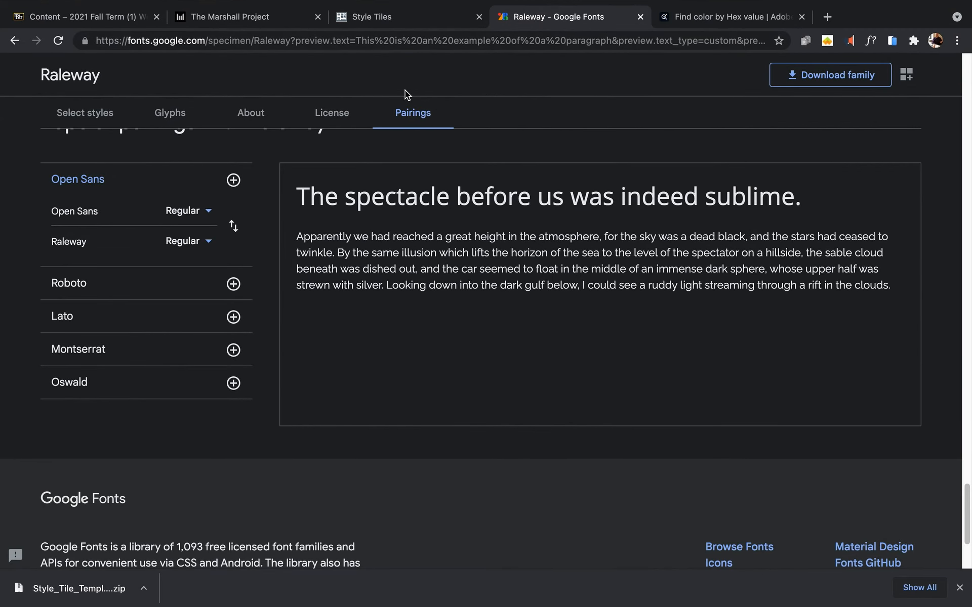
Return to XD, scale the Lato and Raleyway samples with their labels down together and move them onto the artboard above the adjectives.
key("super+Tab")
scroll(656, 283, "down", 3)
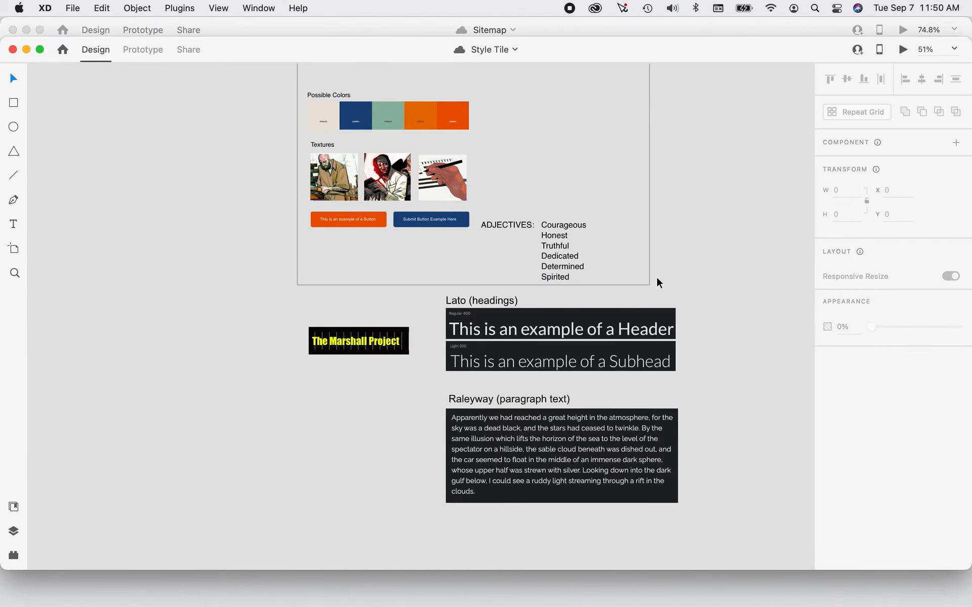
left_click_drag(716, 530, 445, 298)
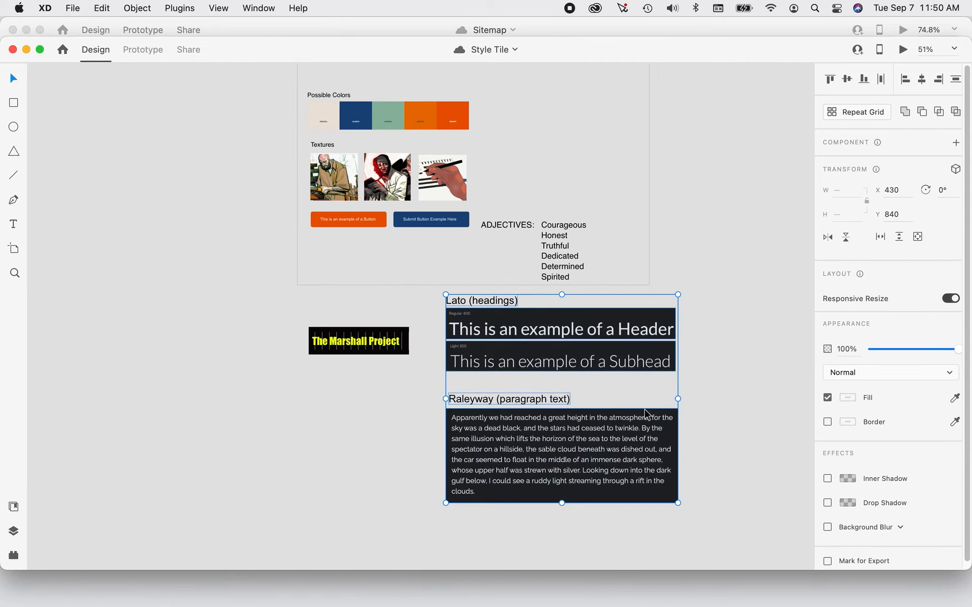
mouse_move(678, 400)
left_mouse_down()
mouse_move(645, 395)
mouse_move(678, 399)
left_mouse_up()
left_click_drag(707, 521, 444, 293)
left_click_drag(445, 294, 472, 338)
left_click_drag(562, 365, 555, 77)
left_click_drag(596, 120, 597, 117)
Scale the font samples down further to fit inside the artboard and position them just above the adjectives, about X 577, Y 216.
scroll(707, 223, "up", 3)
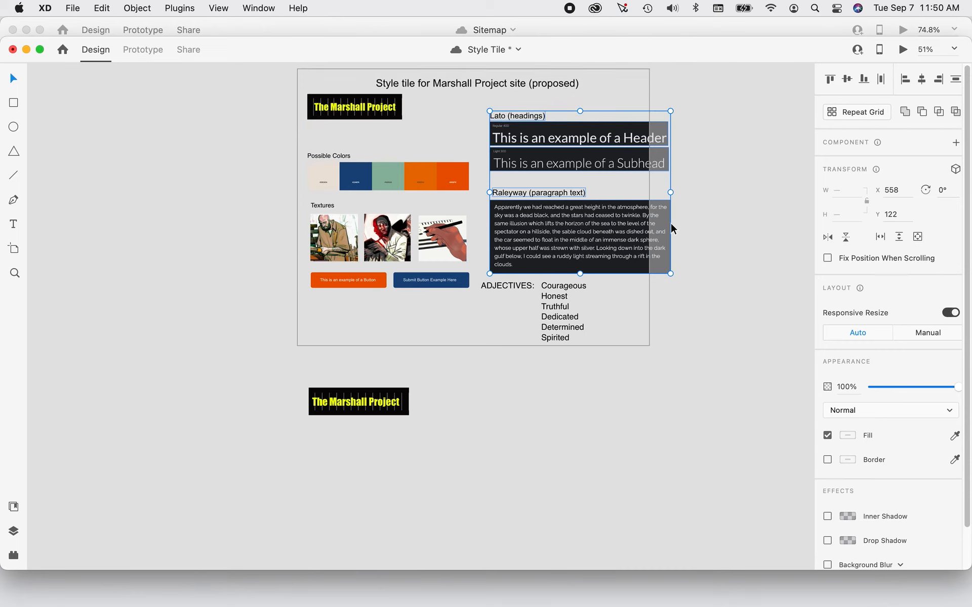
left_click_drag(671, 274, 633, 252)
left_click_drag(575, 226, 583, 258)
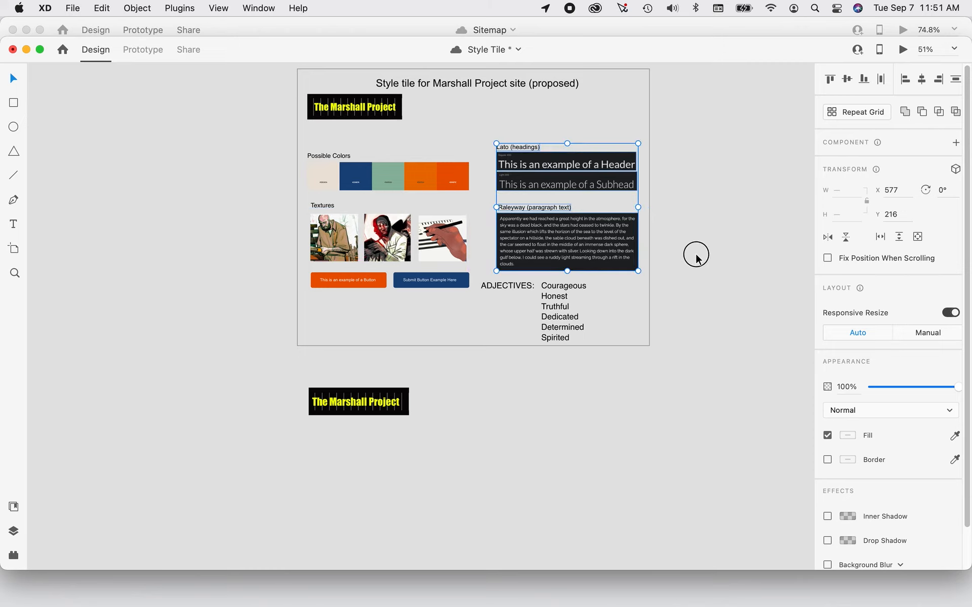
left_click(695, 258)
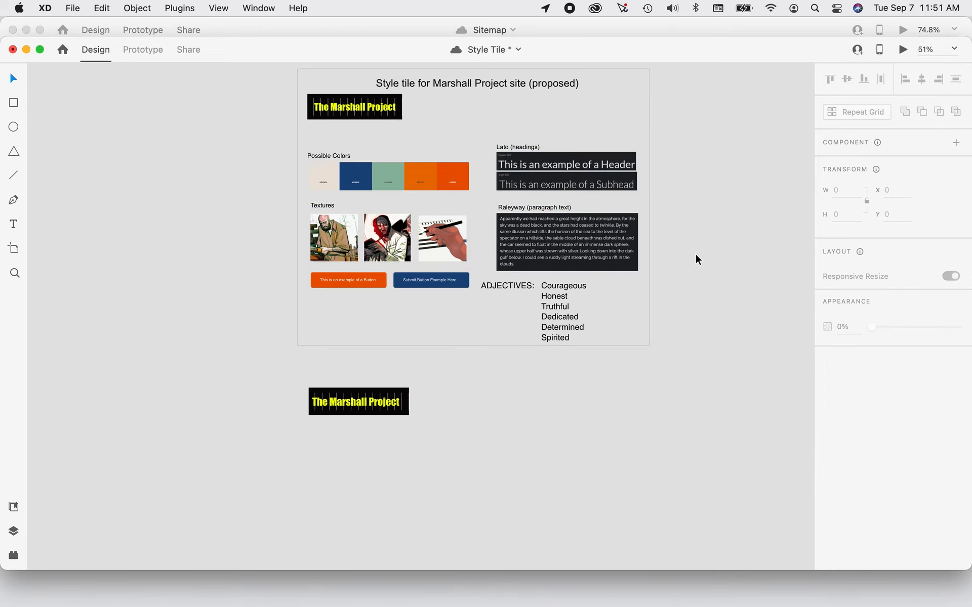
Examine the Lato and Raleyway font samples up close and save the Style Tile document.
scroll(678, 261, "up", 5)
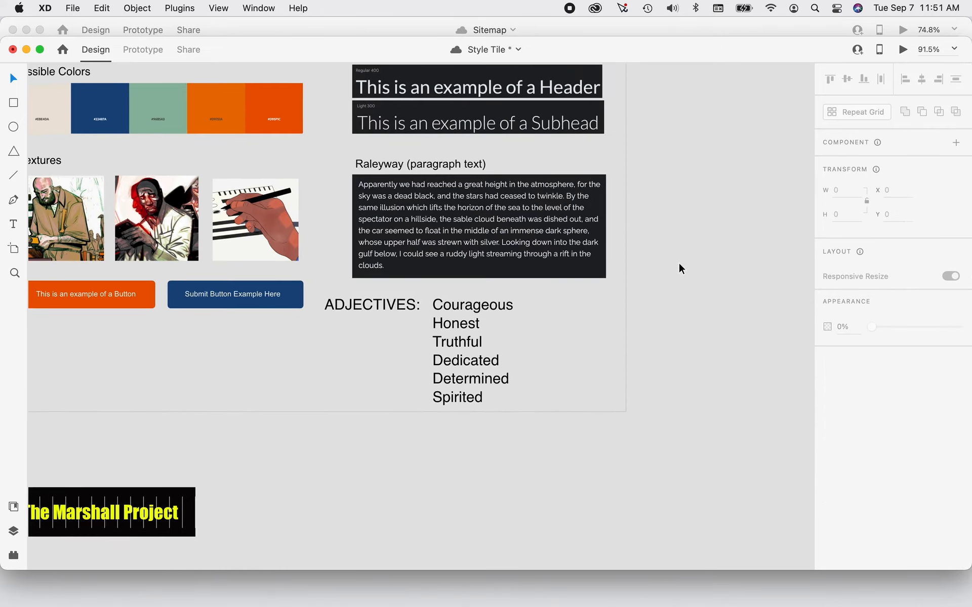
scroll(628, 237, "up", 2)
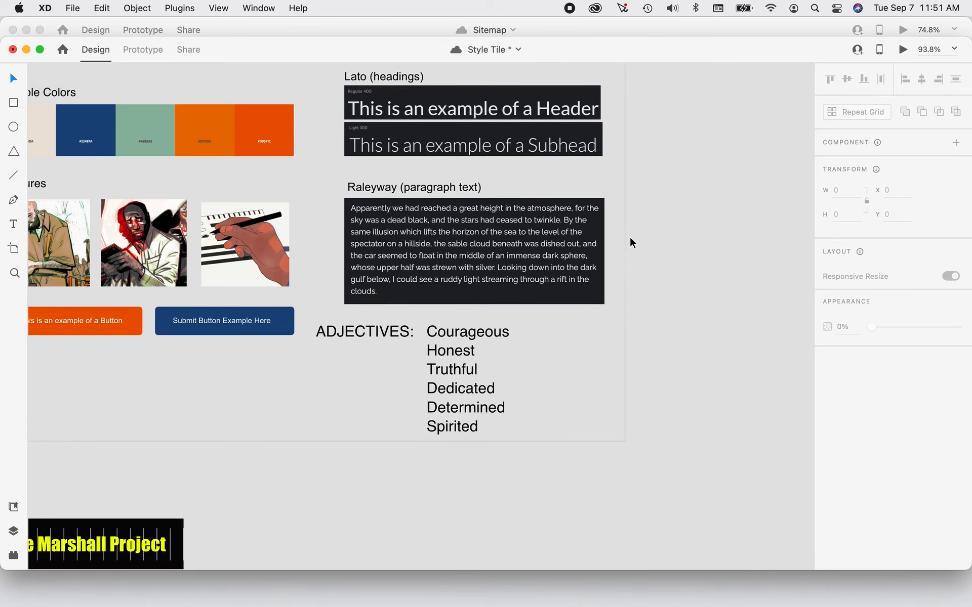
scroll(630, 238, "up", 2)
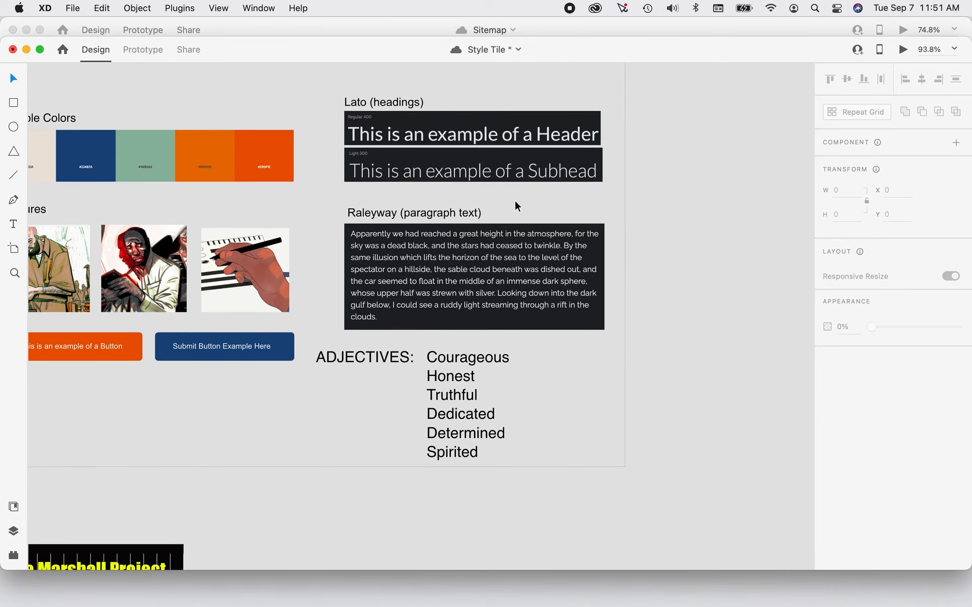
scroll(514, 198, "down", 2)
scroll(515, 198, "right", 3)
scroll(572, 289, "up", 4)
left_click_drag(572, 289, 581, 317)
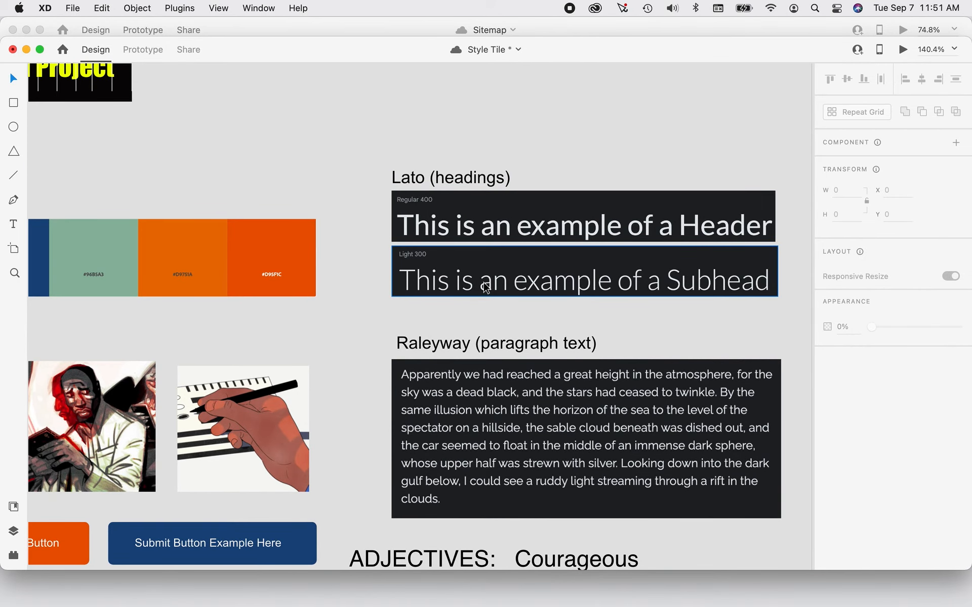
key("super+s")
scroll(569, 175, "down", 3)
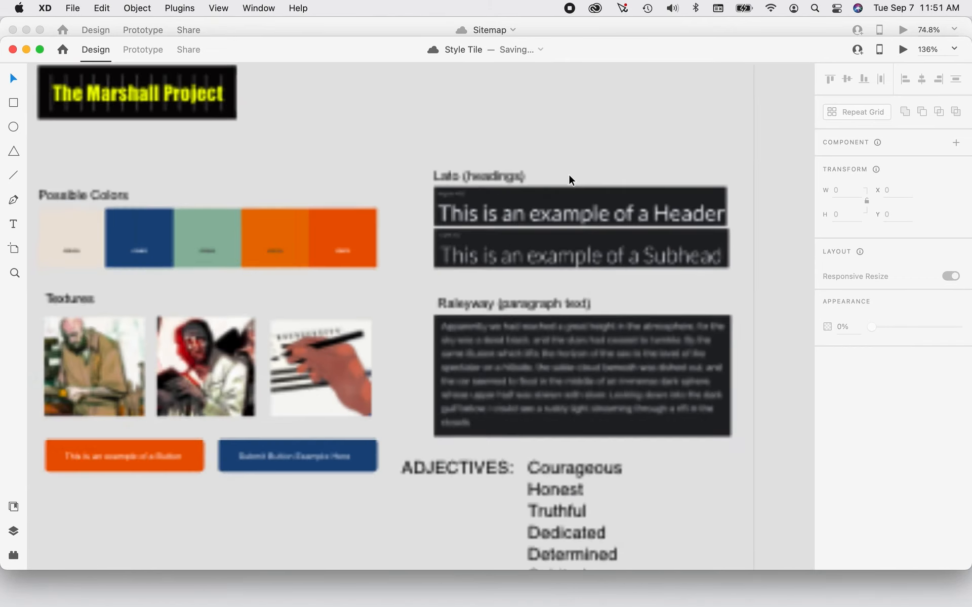
Shift the Style Tile artboard down slightly to X -32, Y 101, check its full layout and save the document.
scroll(569, 177, "down", 3)
left_click_drag(621, 147, 603, 193)
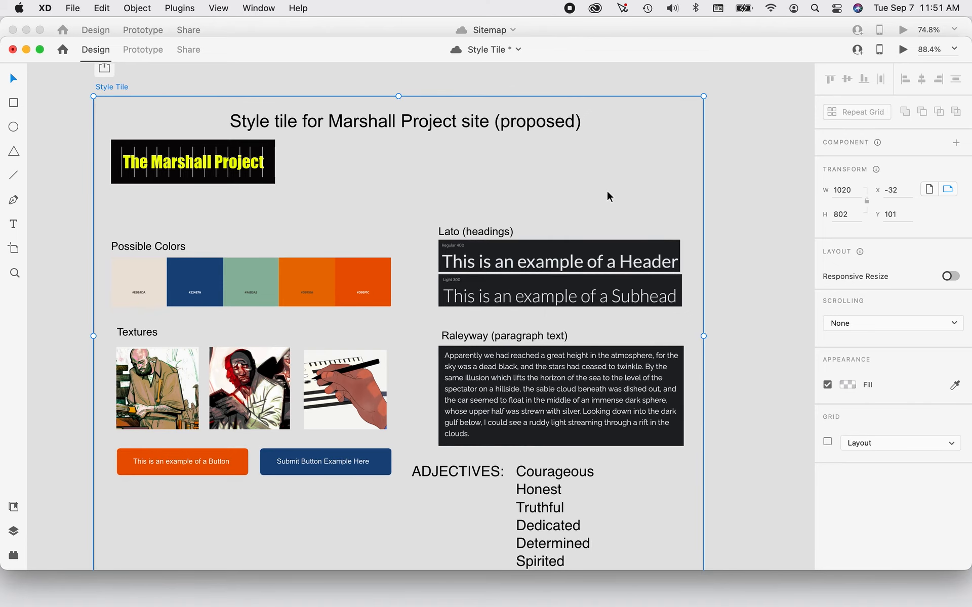
scroll(607, 195, "down", 2)
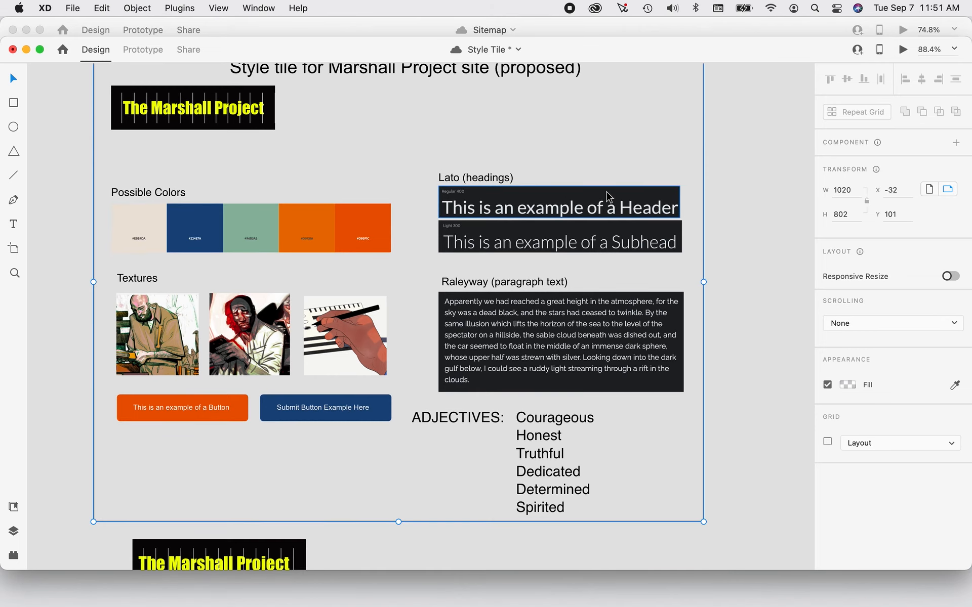
scroll(607, 195, "up", 2)
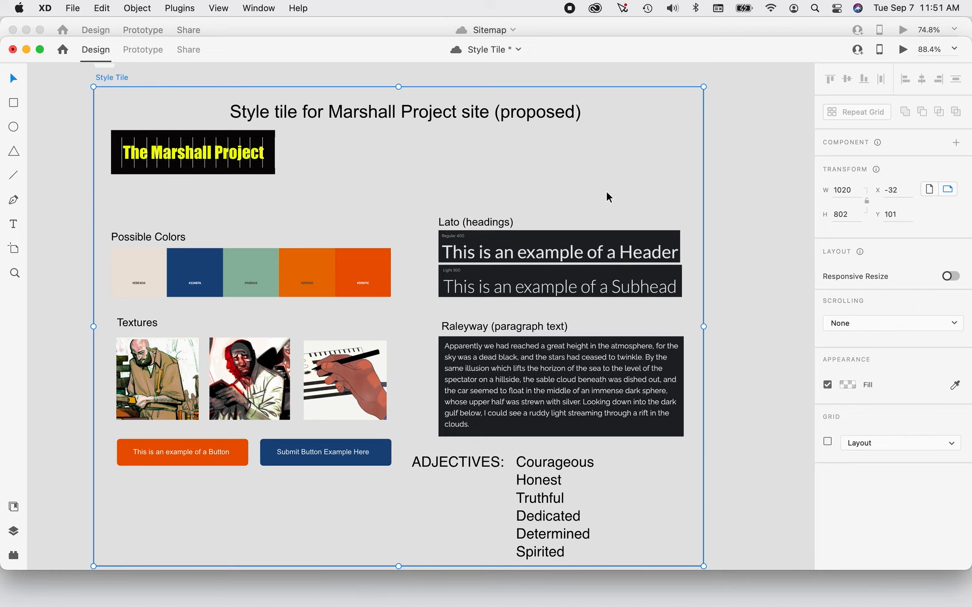
key("super+s")
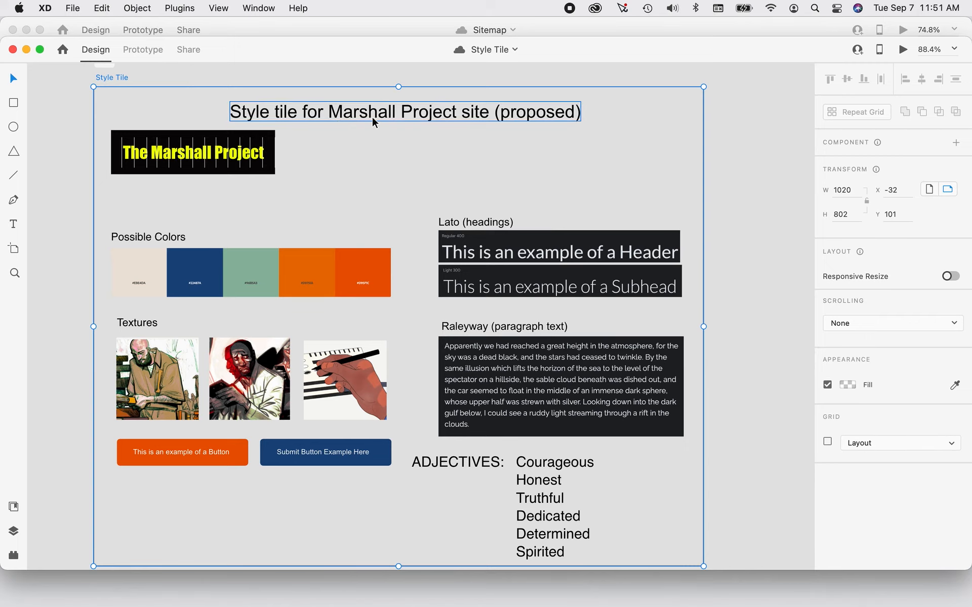
Bring up the Sitemap document for review, return to the Style Tile document and view the area below its artboard.
left_click(262, 8)
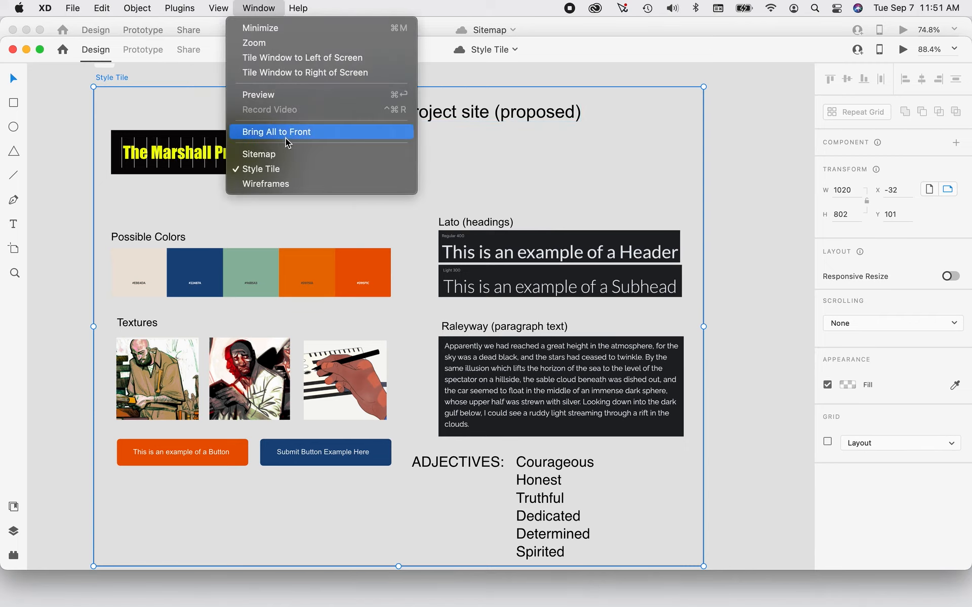
left_click(284, 154)
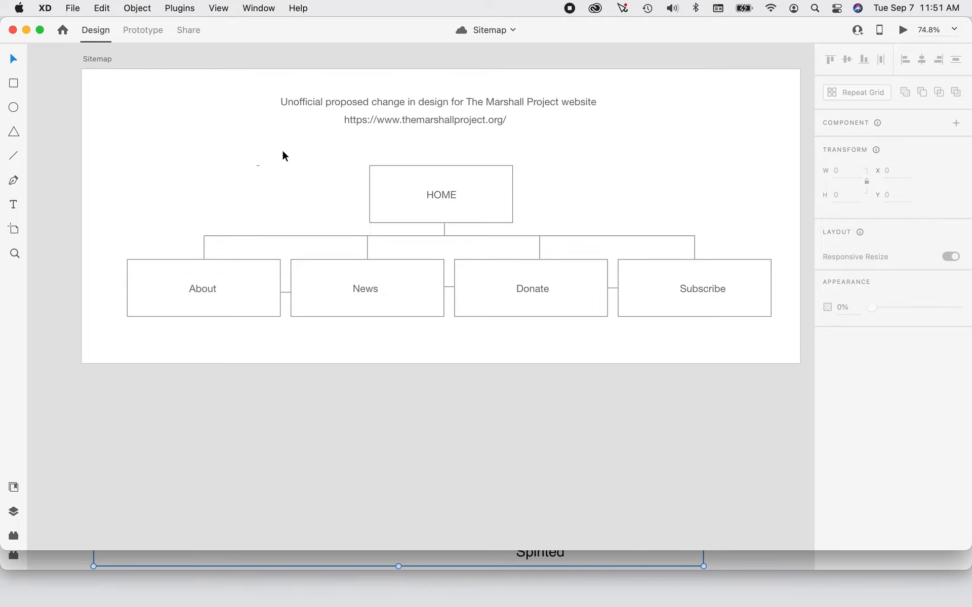
left_click(267, 8)
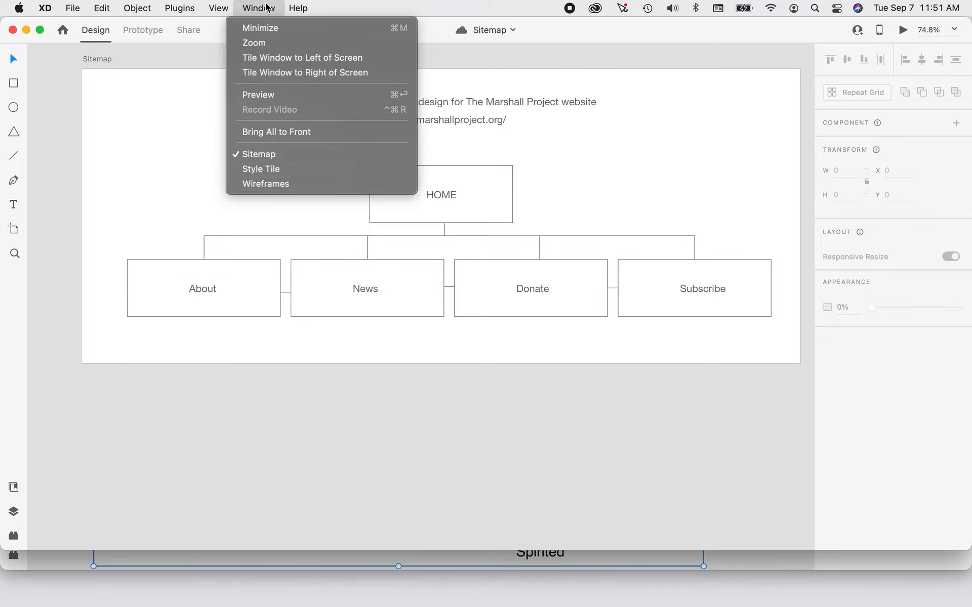
left_click(275, 169)
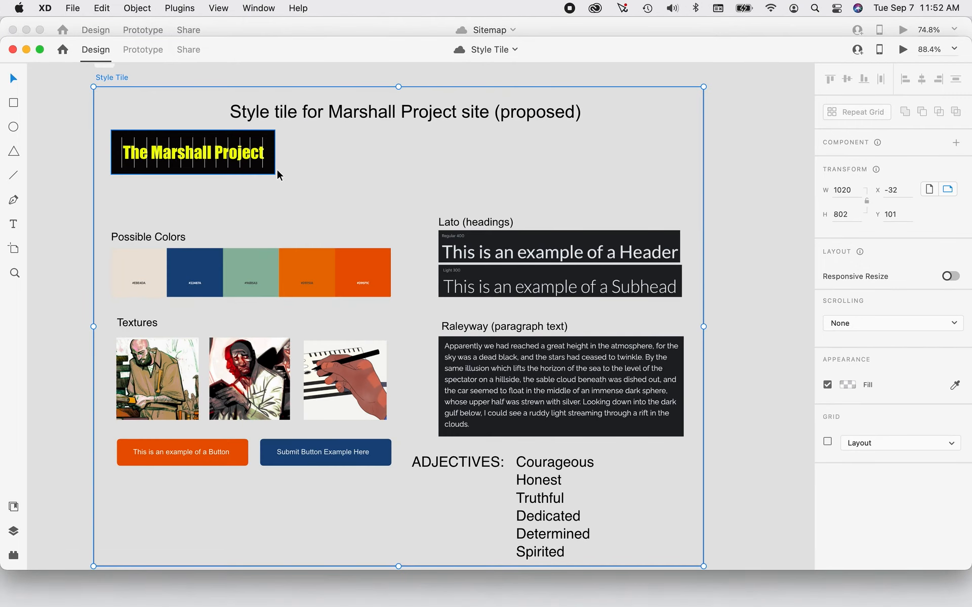
scroll(560, 276, "down", 1)
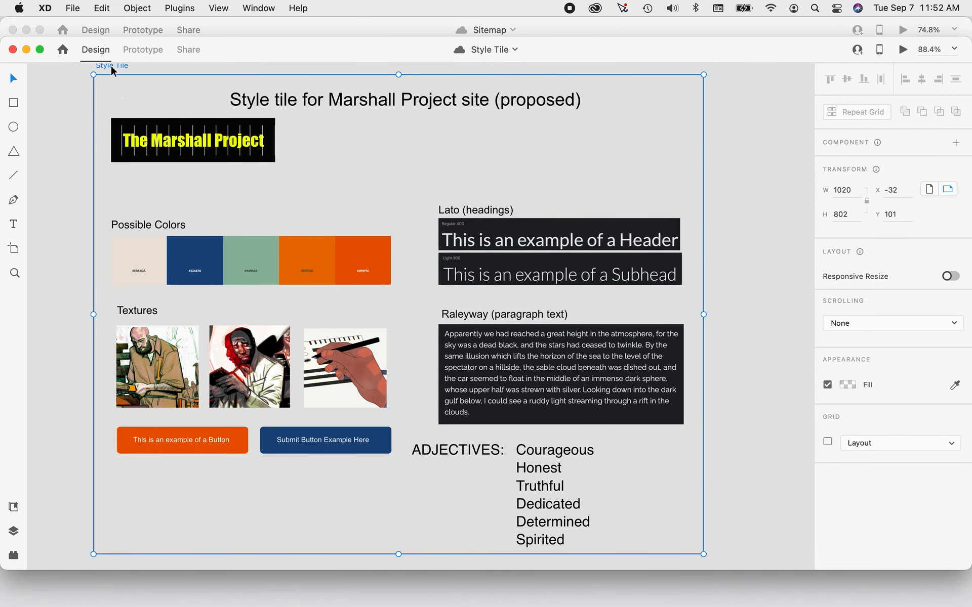
scroll(588, 307, "down", 10)
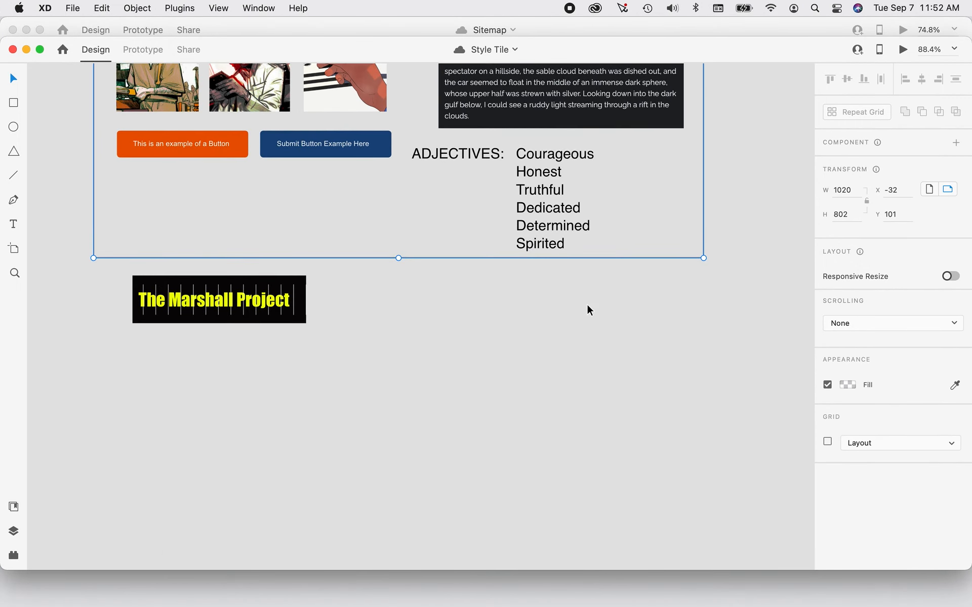
Look over the Style Tile layout once more and bring up the Wireframes document.
scroll(542, 342, "down", 15)
scroll(542, 341, "up", 15)
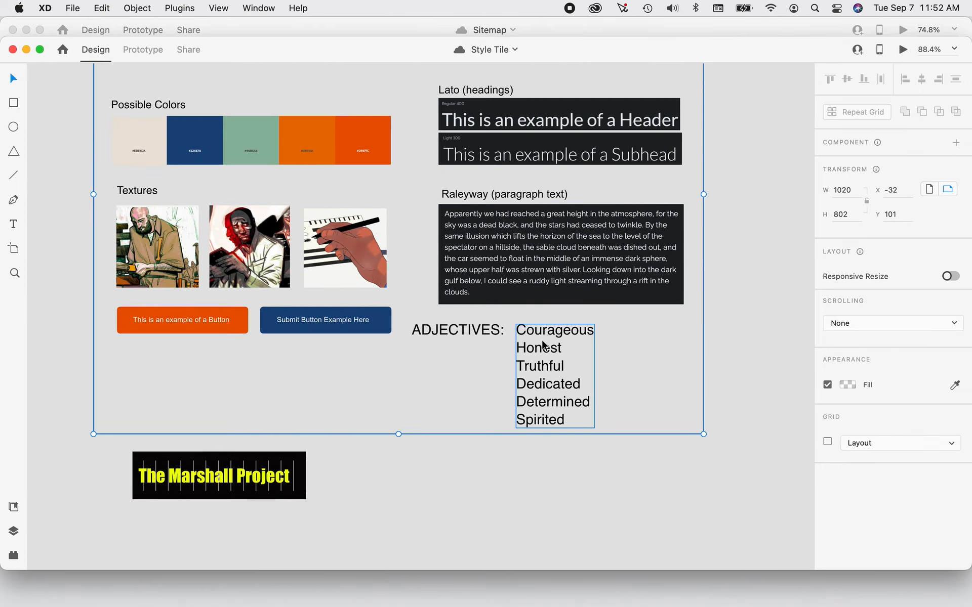
scroll(537, 337, "up", 6)
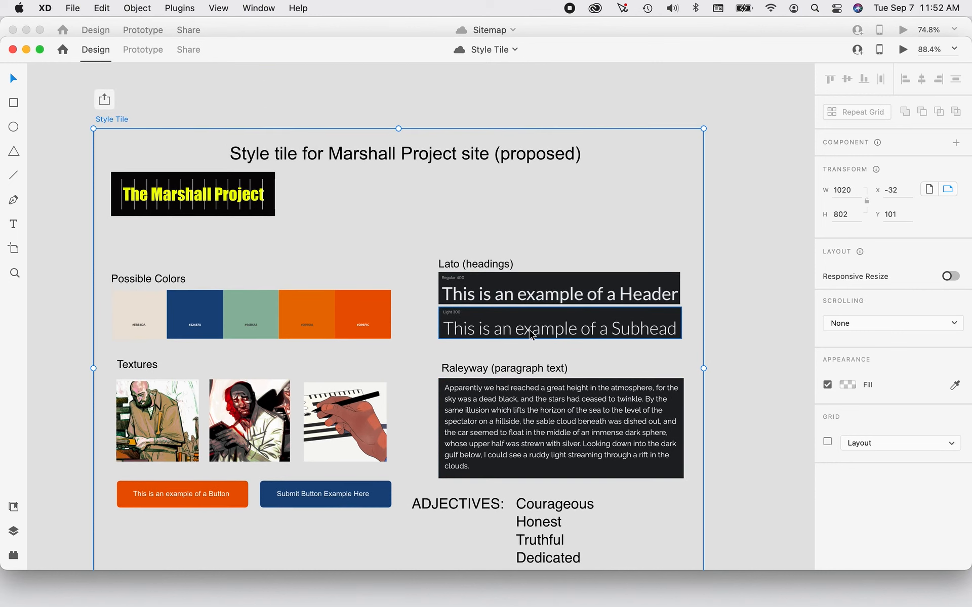
scroll(531, 335, "down", 1)
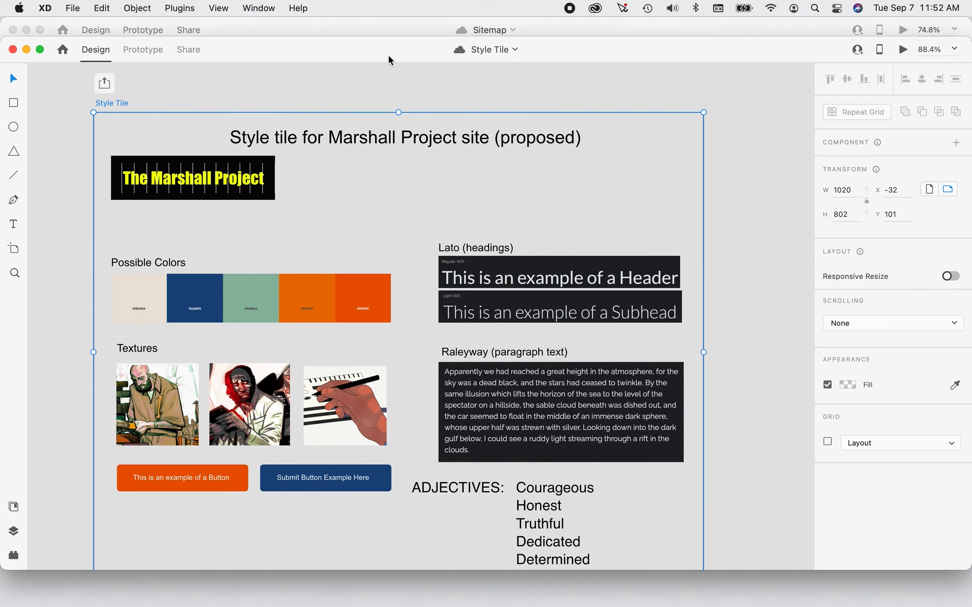
left_click(271, 8)
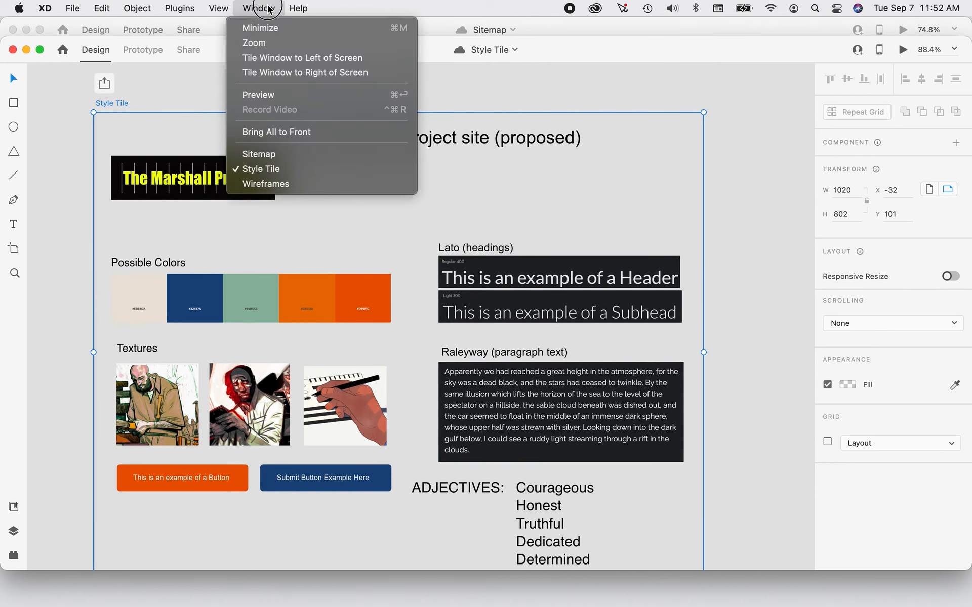
left_click(271, 185)
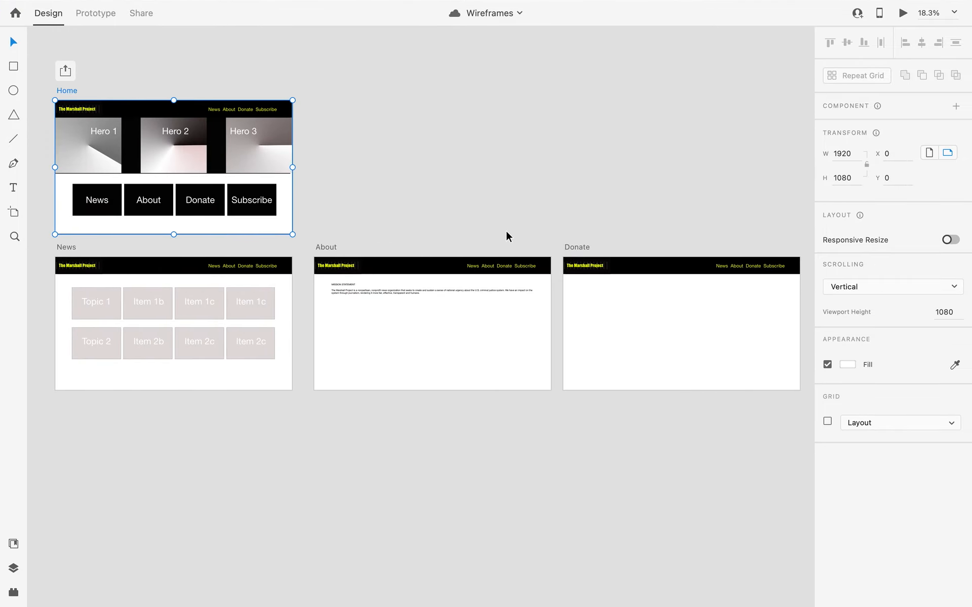
mouse_move(51, 4)
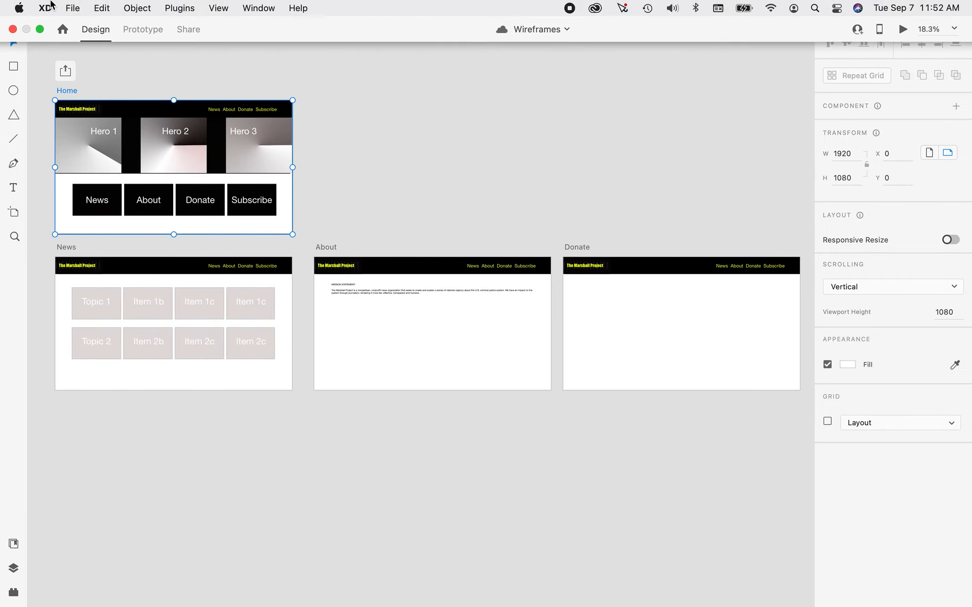
left_click(73, 8)
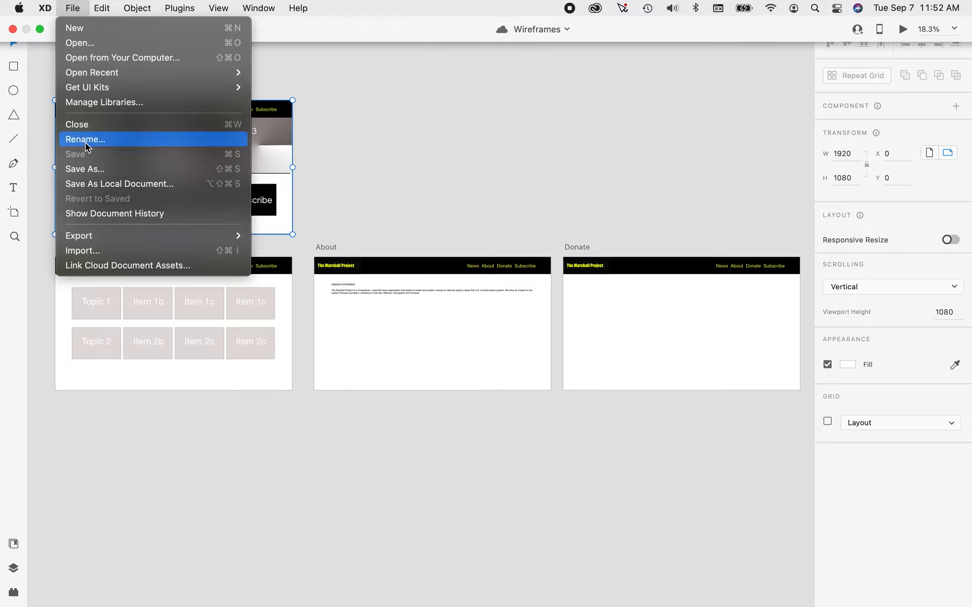
mouse_move(90, 242)
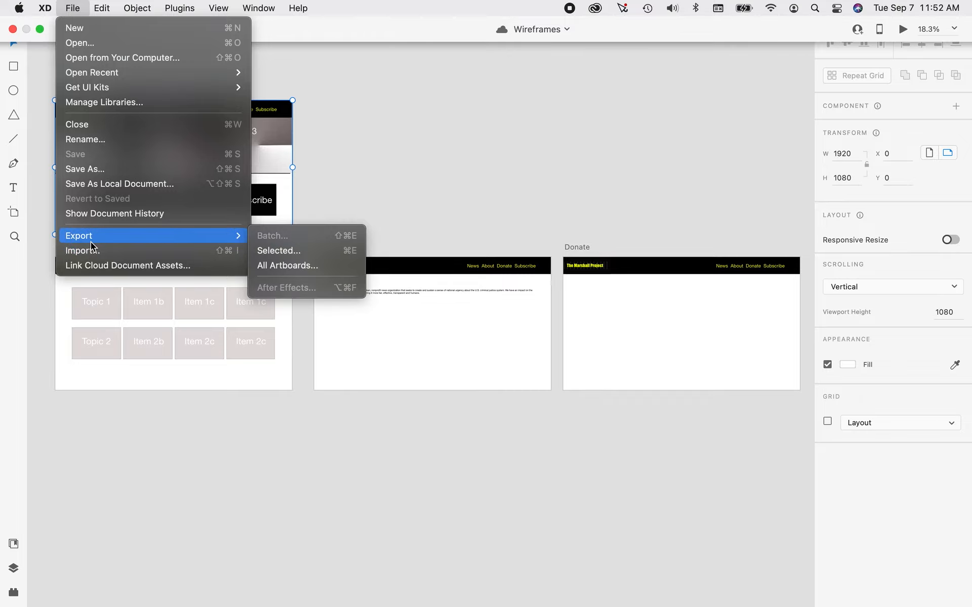
left_click(92, 171)
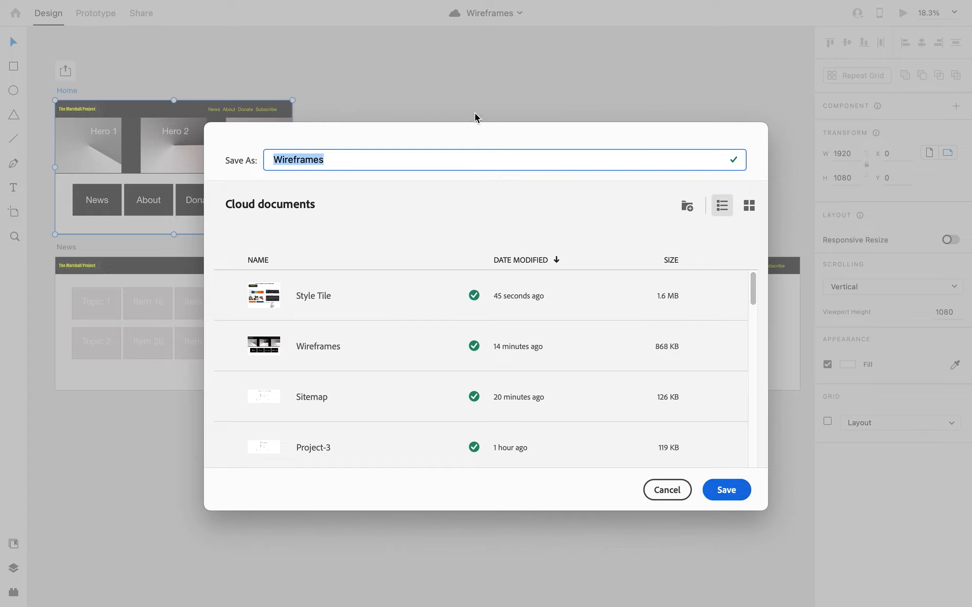
left_click(666, 488)
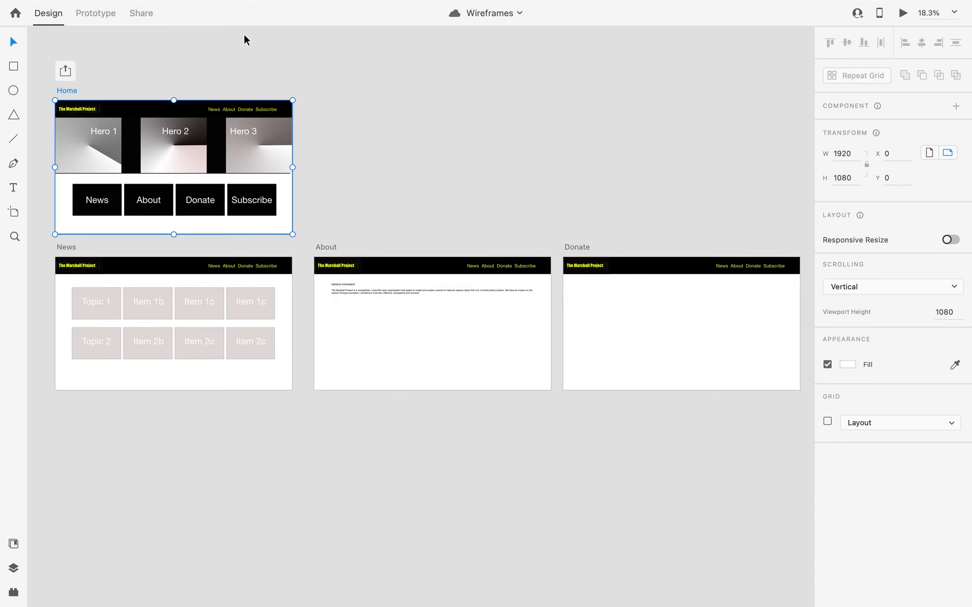
Export all artboards of the Wireframes document as PNG for Web, designed at 1x, into the CT subfolder 03 SITEMAP WIREFRAMES XD.
left_click(66, 93)
left_click(72, 8)
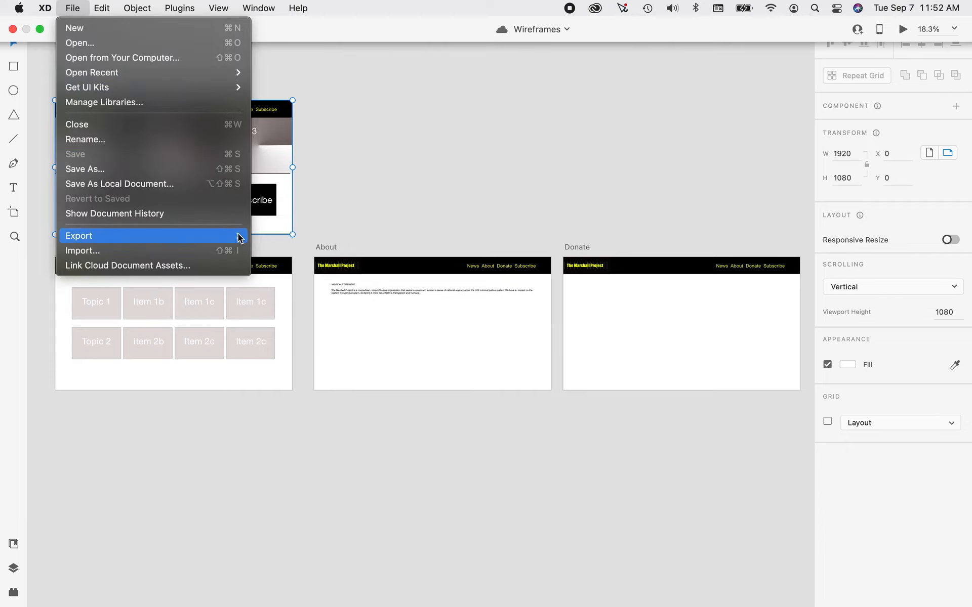
mouse_move(241, 236)
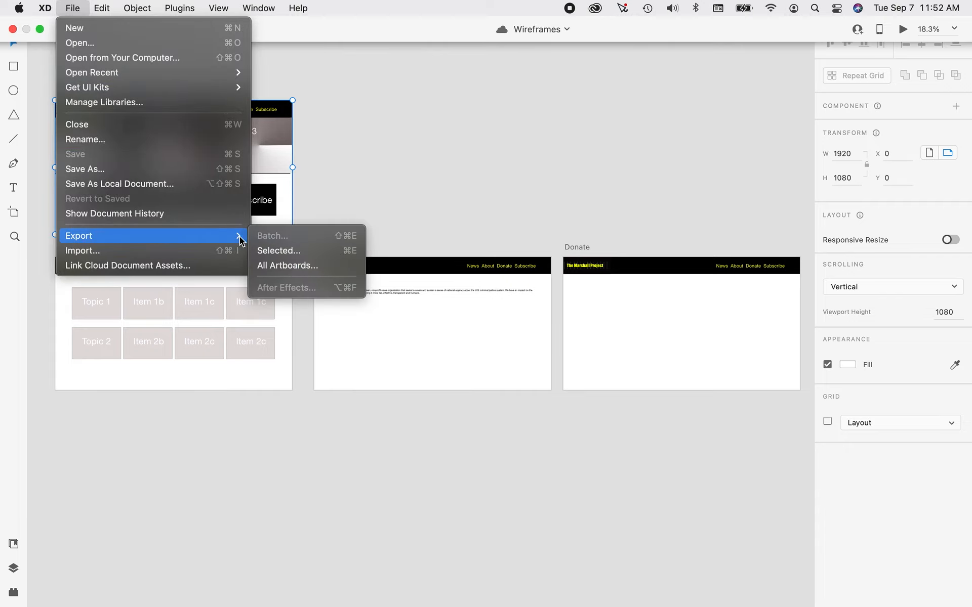
left_click(267, 264)
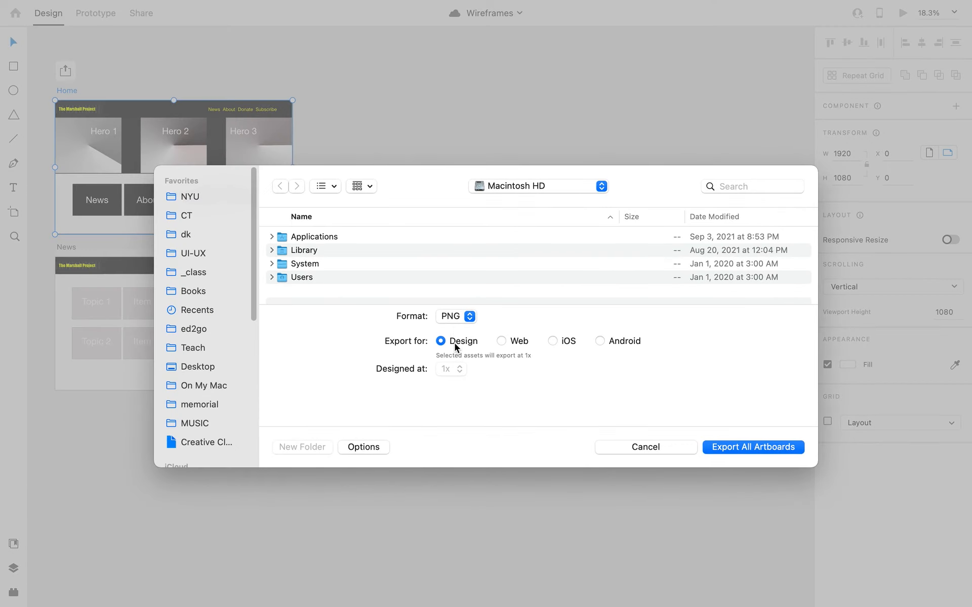
left_click(519, 342)
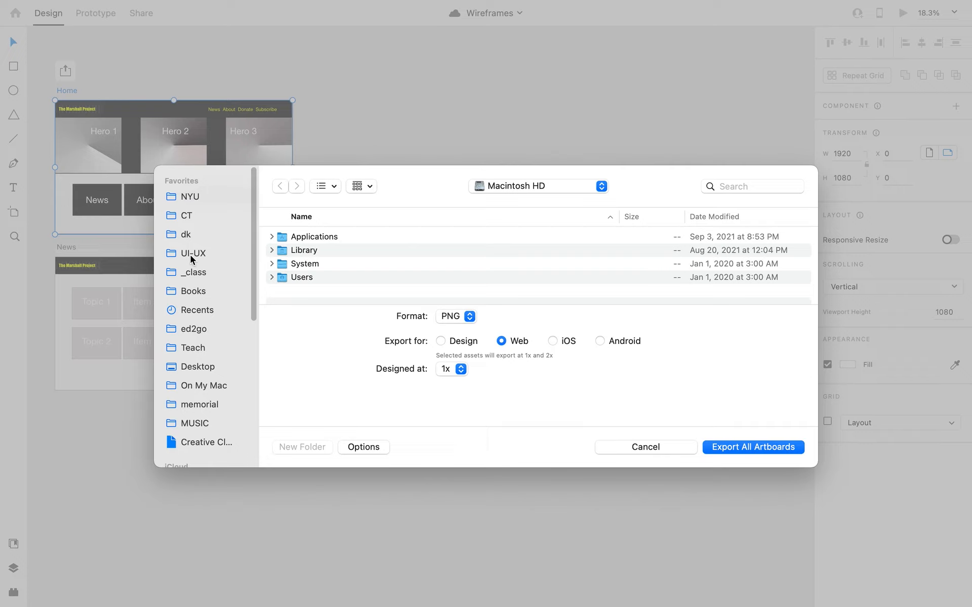
left_click(186, 218)
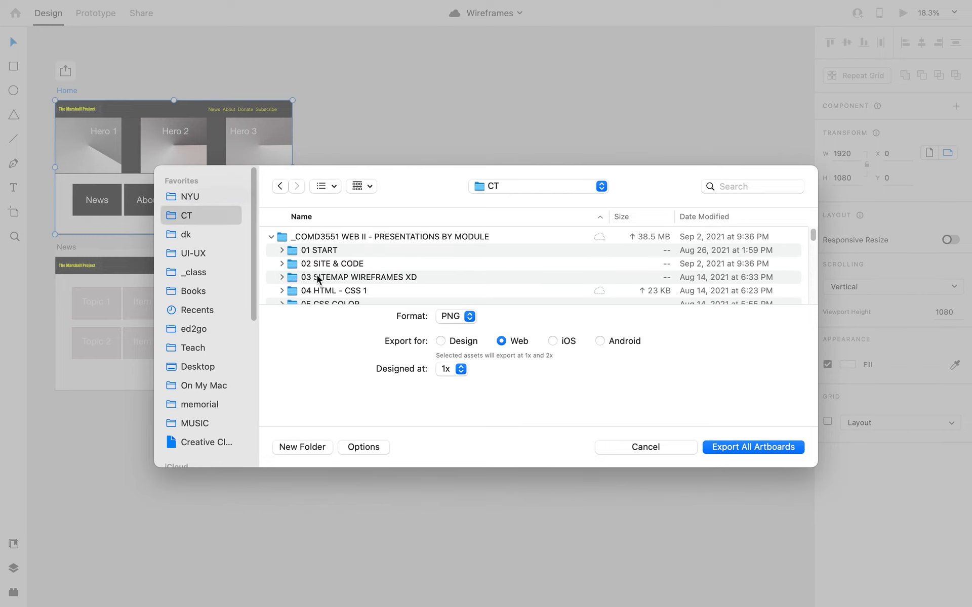
double_click(296, 279)
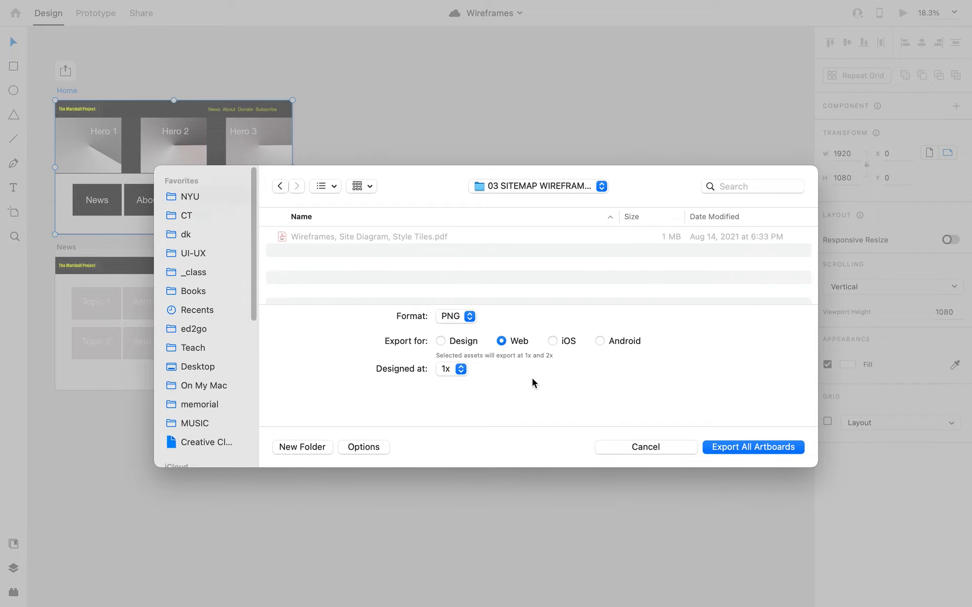
left_click(752, 451)
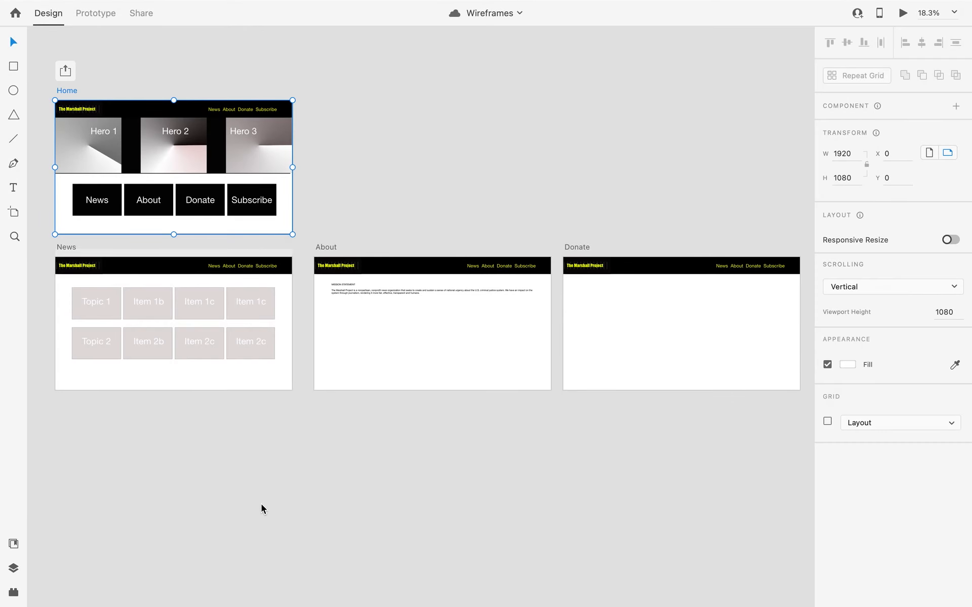
View the Desktop folder in Finder, return to Adobe XD, bring up the Sitemap document and switch to the Style Tile document.
key("super+Tab")
key("super+Tab")
key("super+Tab")
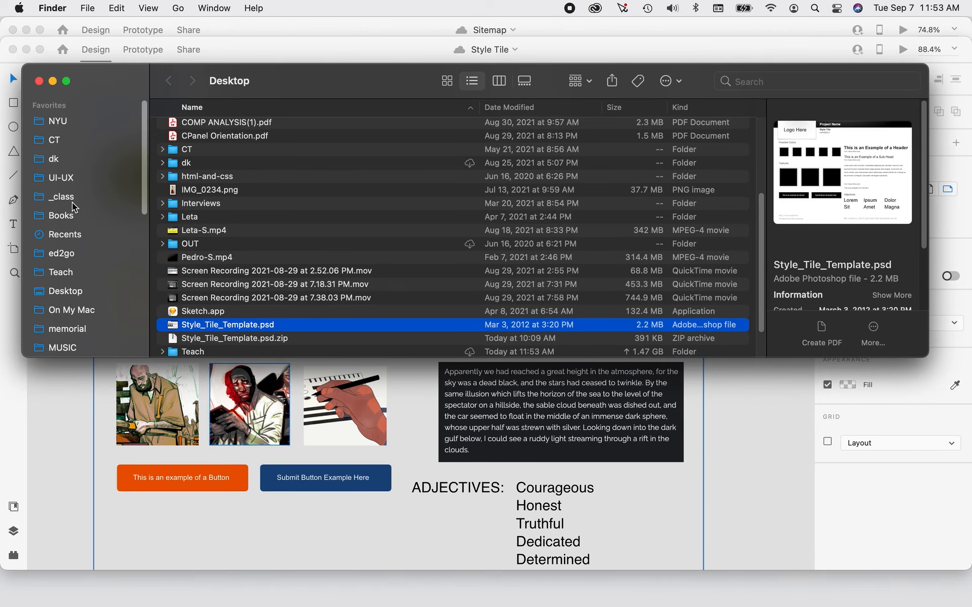
key("super+Tab")
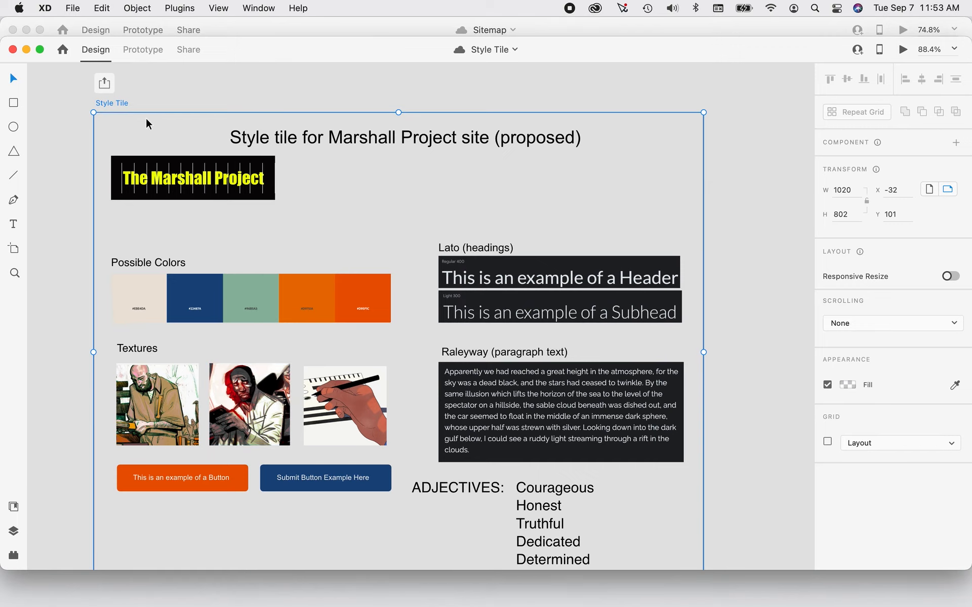
left_click(426, 30)
left_click(268, 9)
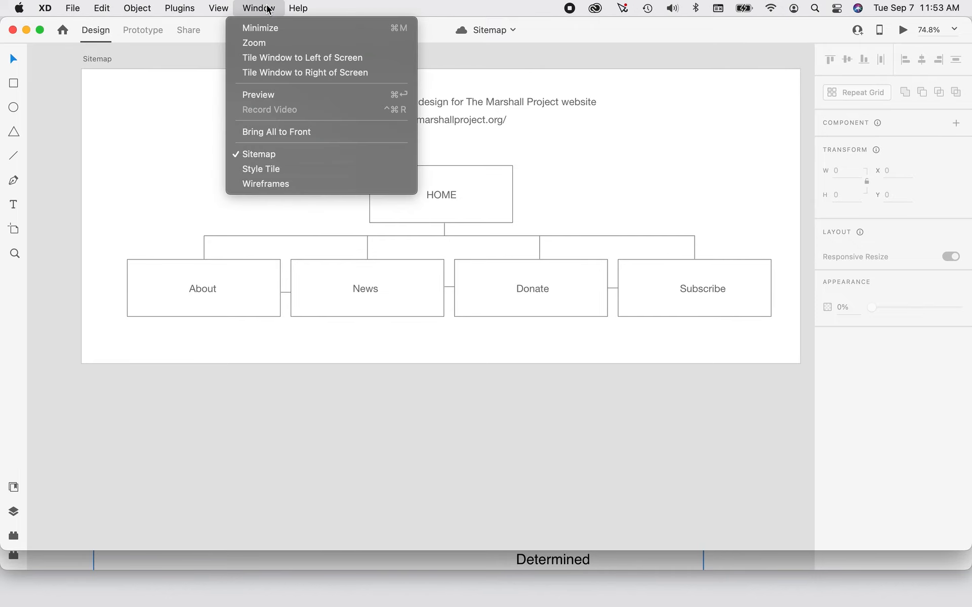
left_click(272, 171)
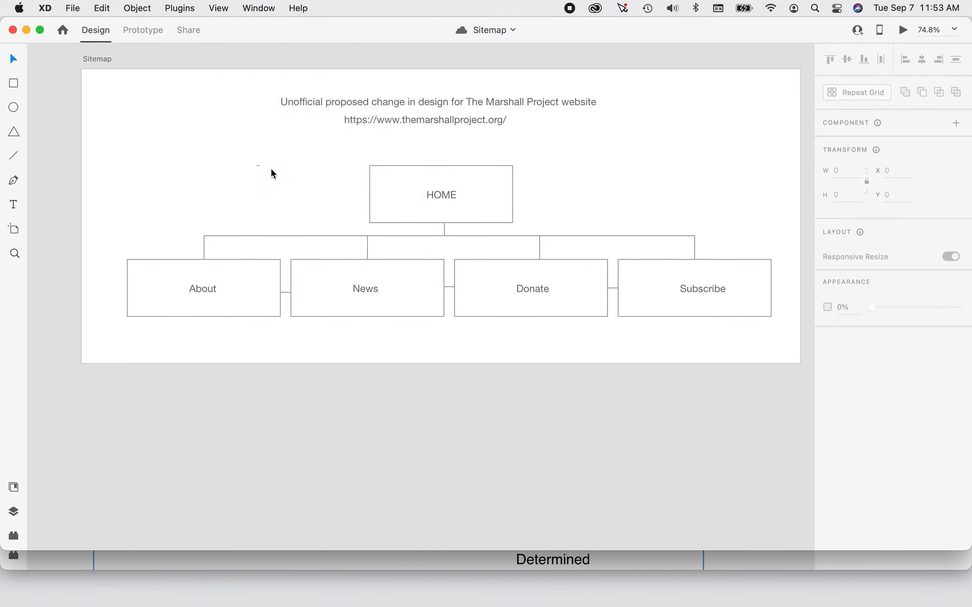